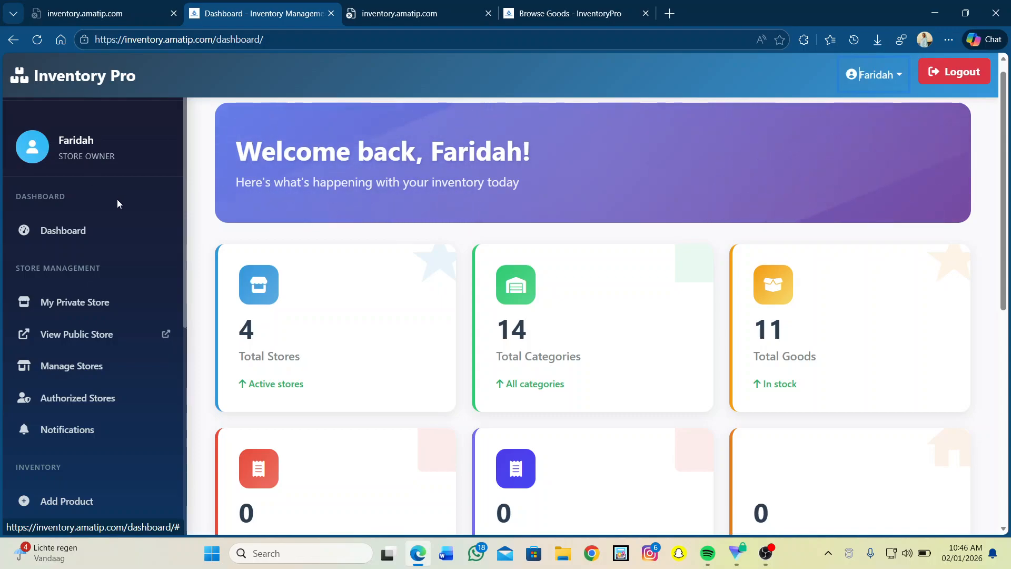
Open My Categories and review cards like Toasting Machine, Ovens, Abaya and Earrings with their goods counts.
scroll(117, 199, down, 1)
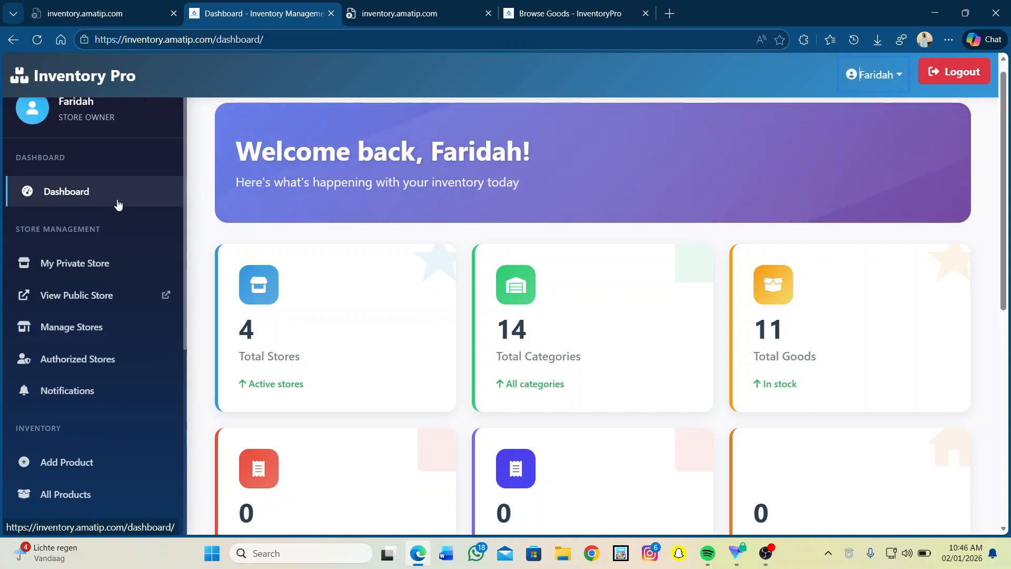
scroll(125, 211, down, 2)
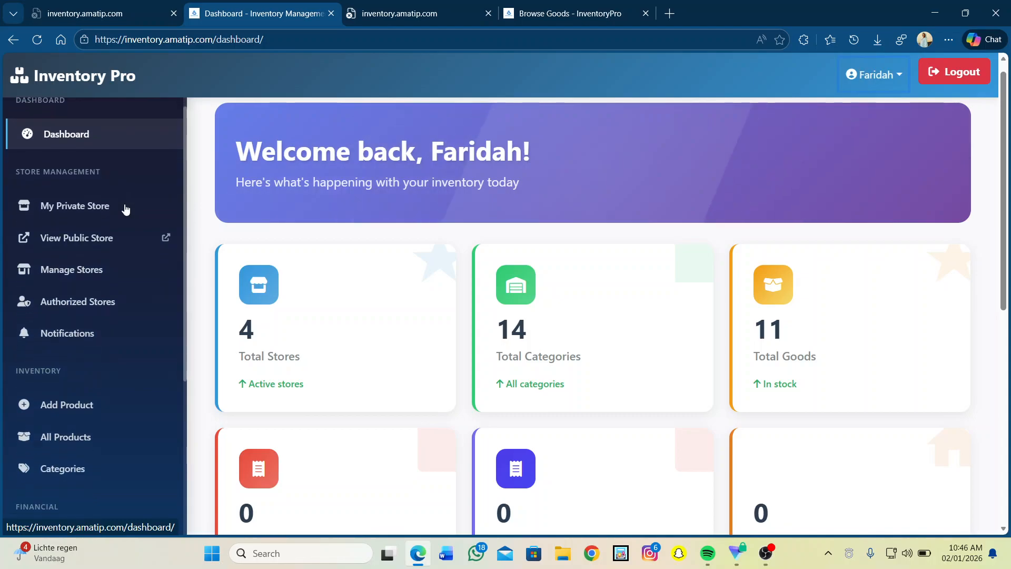
scroll(126, 209, down, 3)
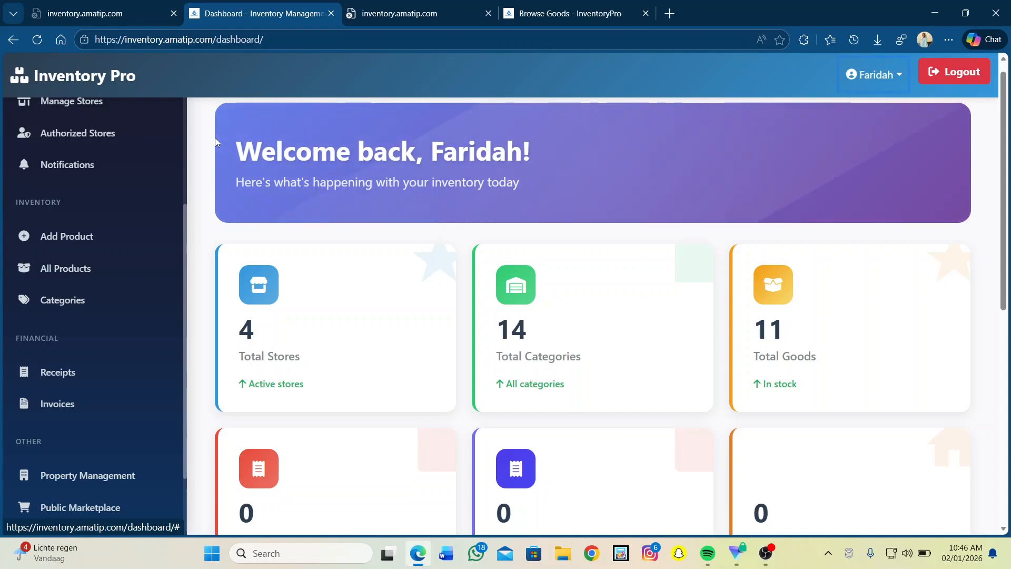
click(112, 290)
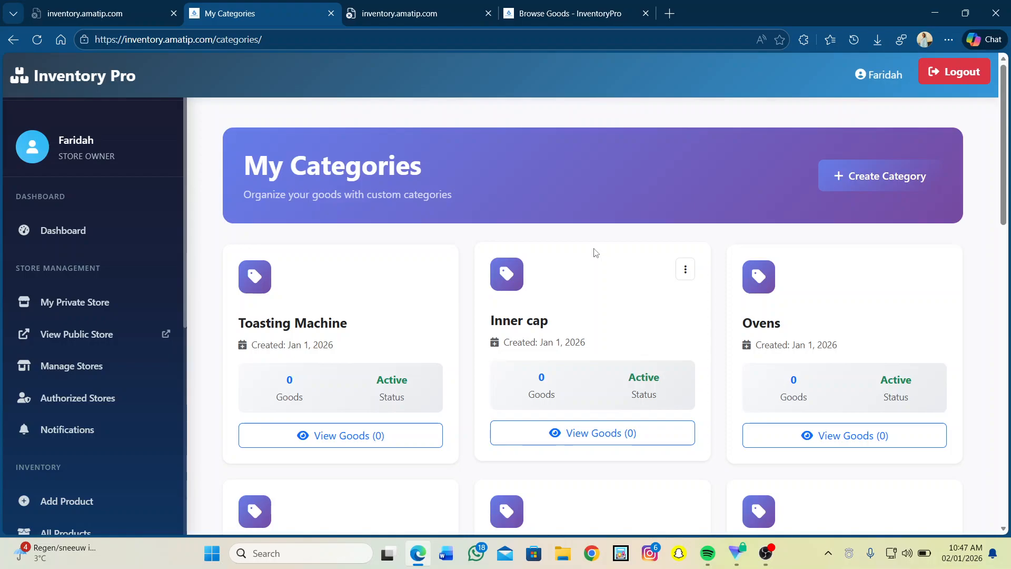
scroll(595, 253, down, 4)
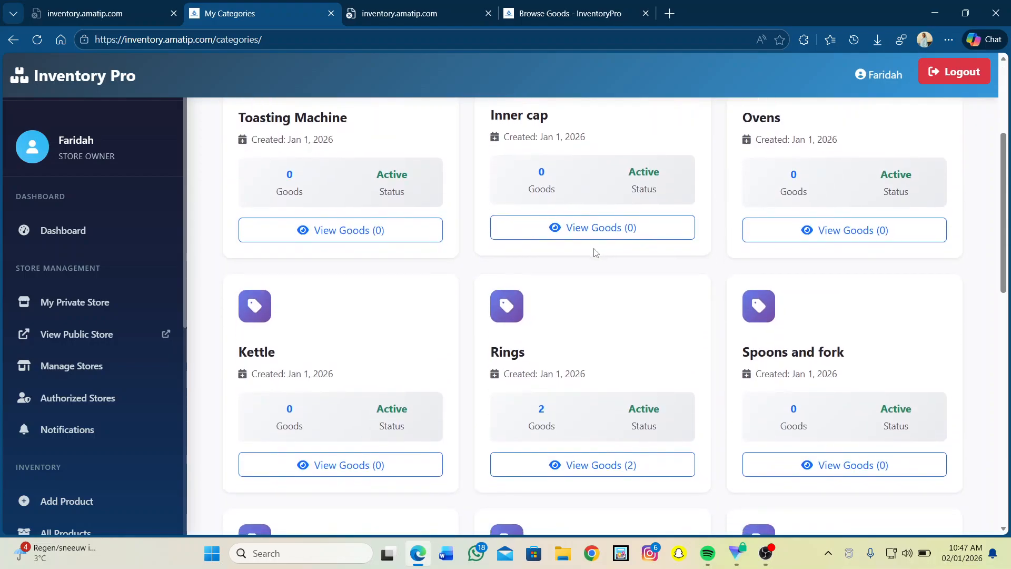
scroll(666, 254, up, 4)
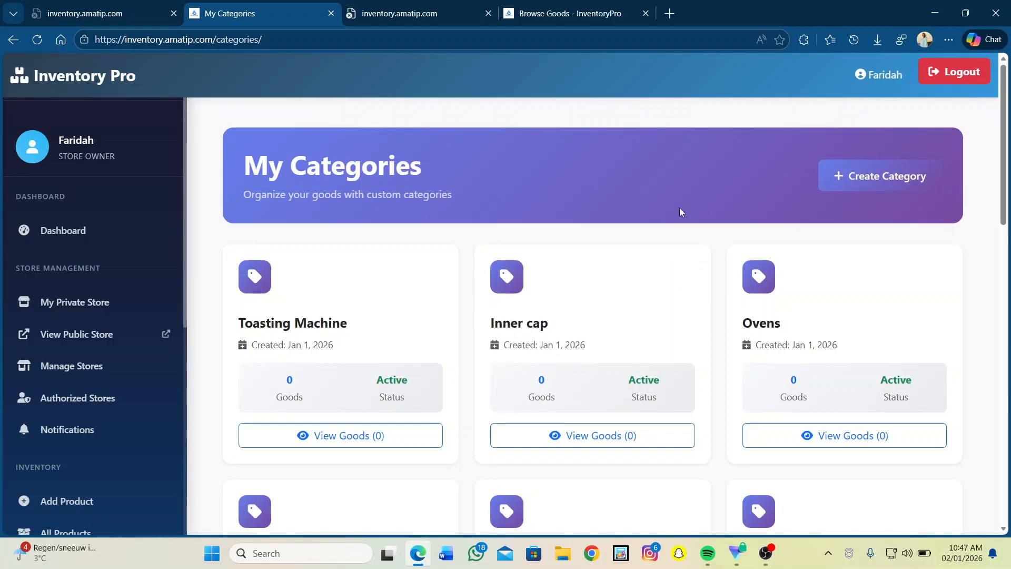
scroll(100, 478, down, 3)
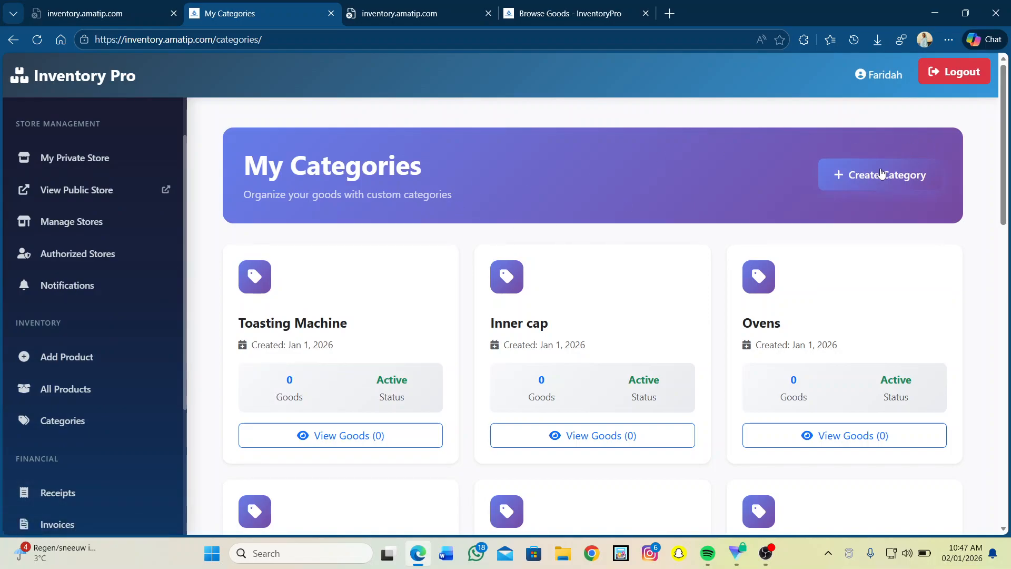
scroll(878, 174, down, 12)
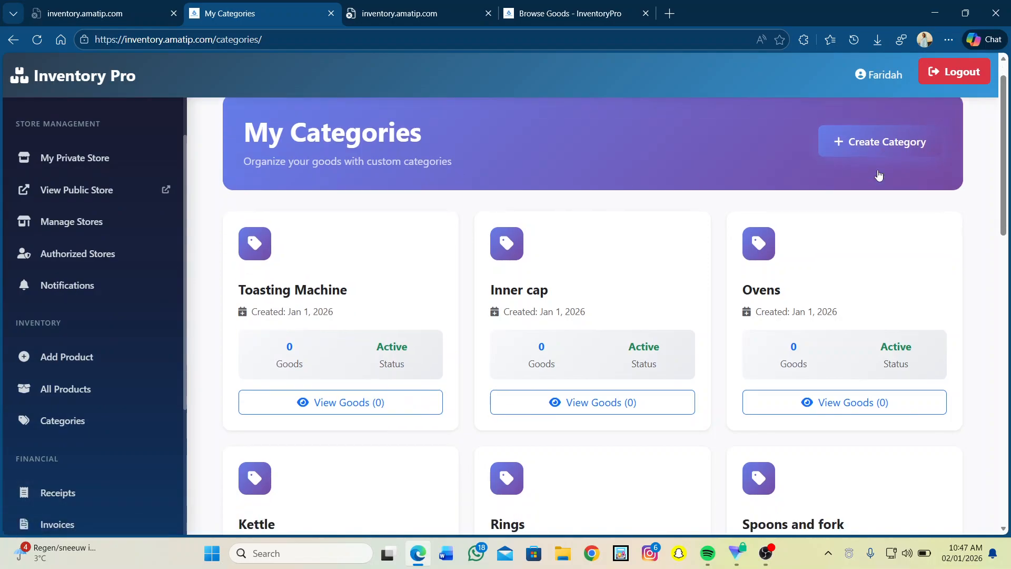
scroll(878, 174, down, 3)
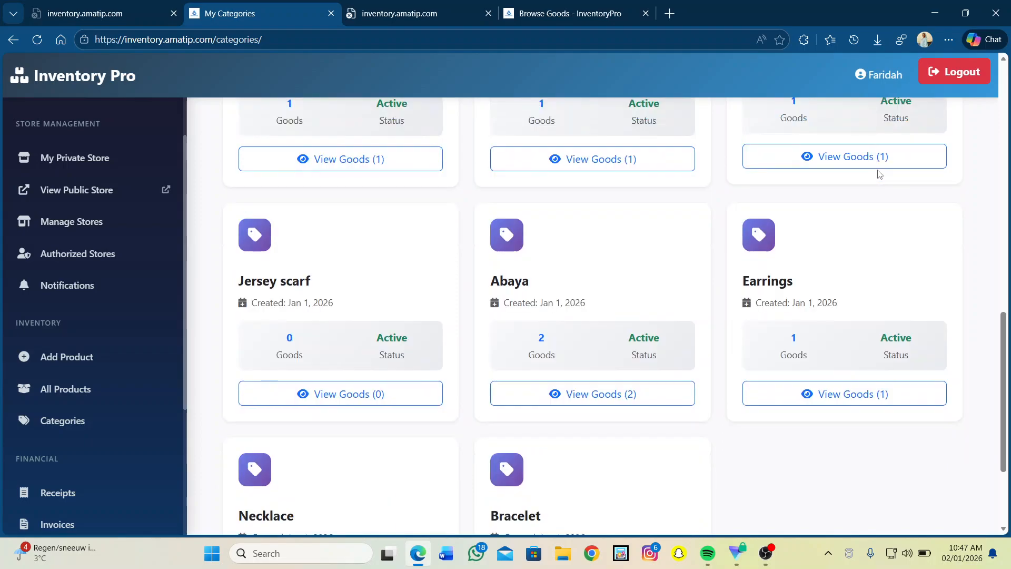
scroll(878, 175, up, 3)
scroll(878, 175, up, 10)
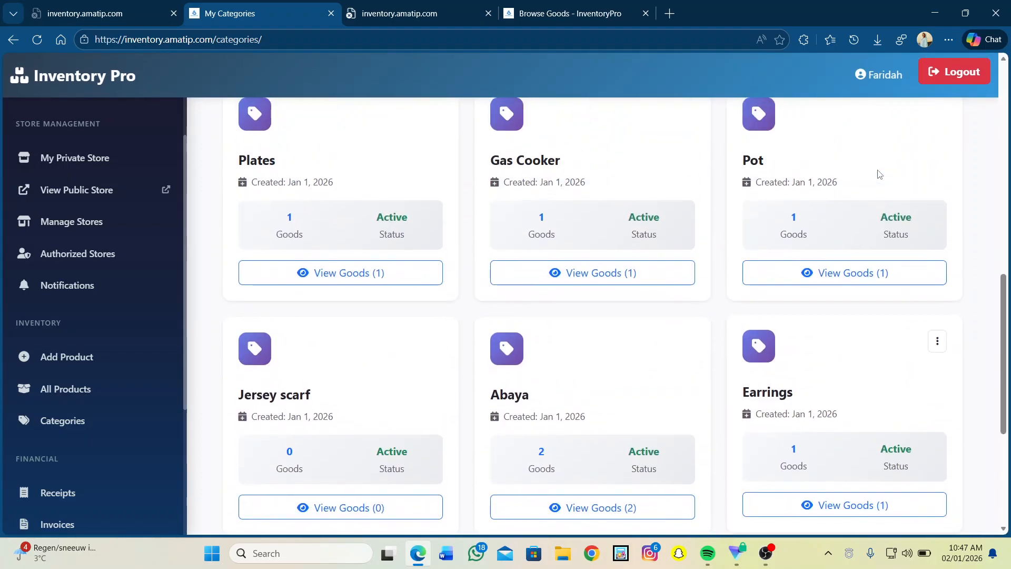
scroll(879, 175, up, 2)
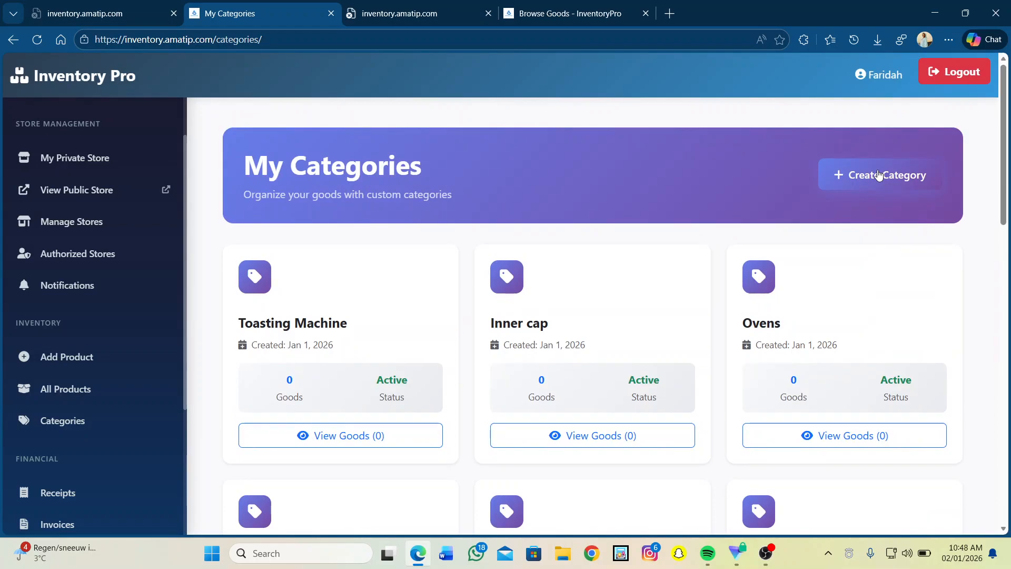
Try creating a category named Abaya, which is rejected as already existing.
click(851, 169)
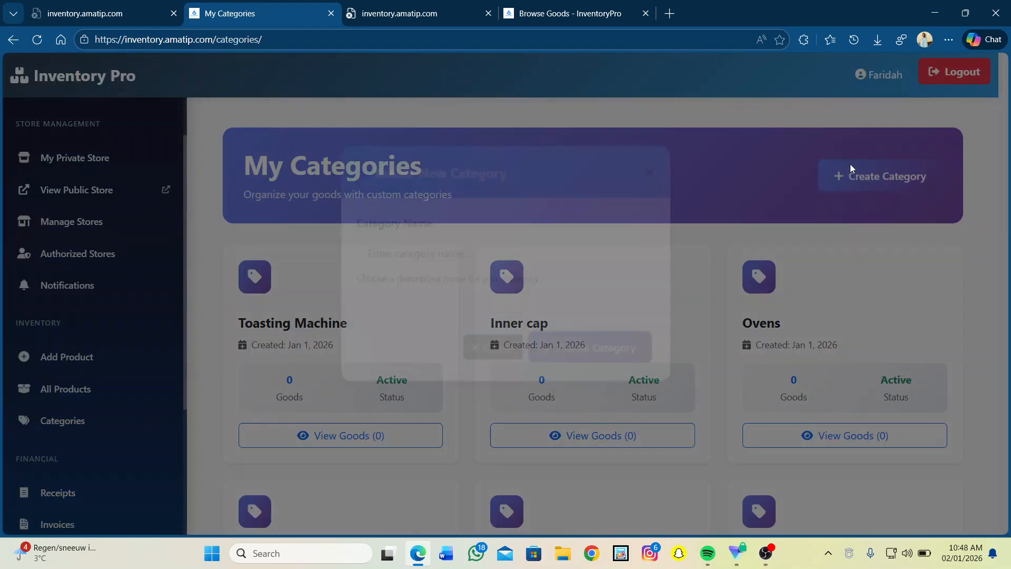
click(381, 293)
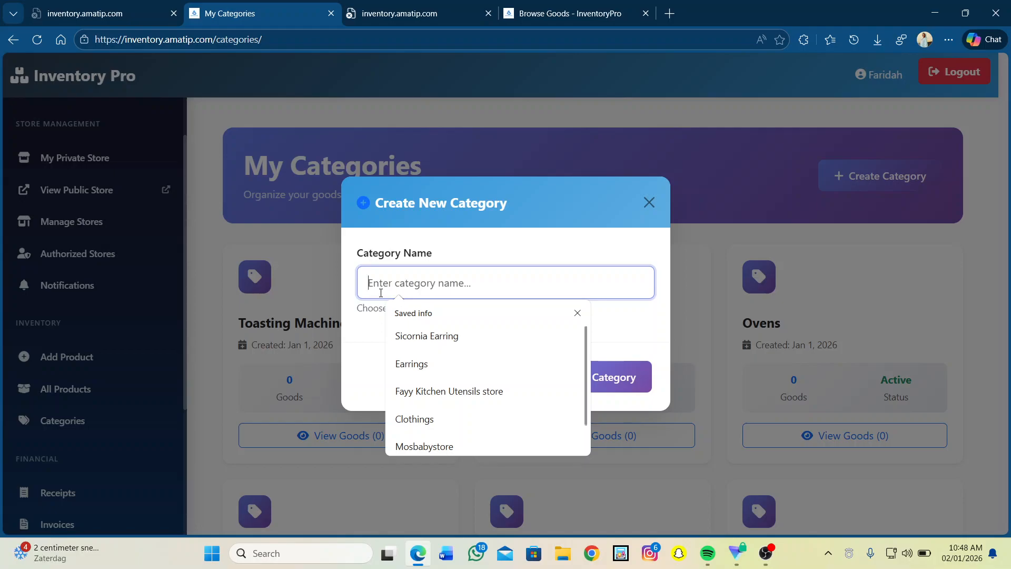
text(Ab)
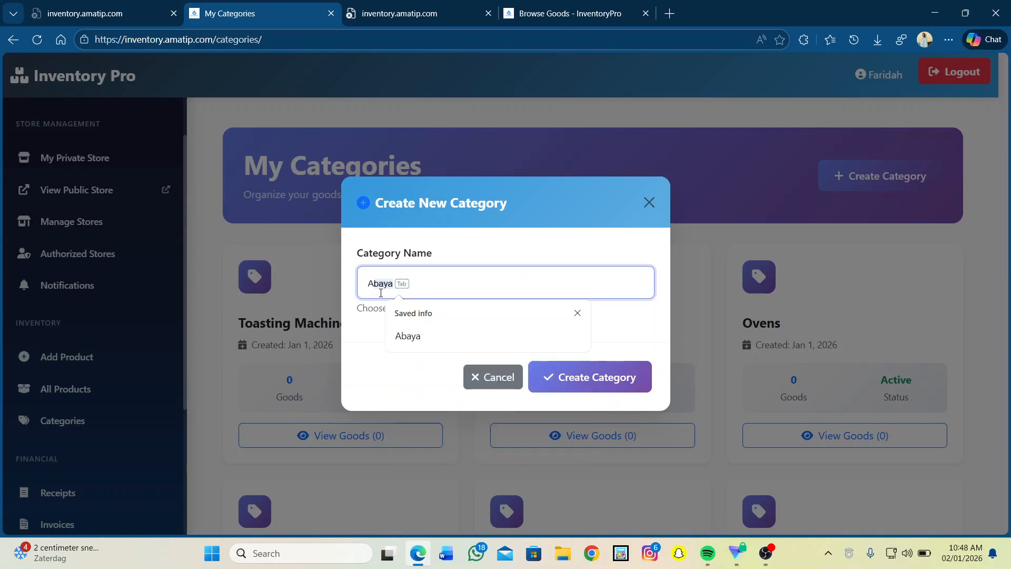
text(aya)
click(587, 372)
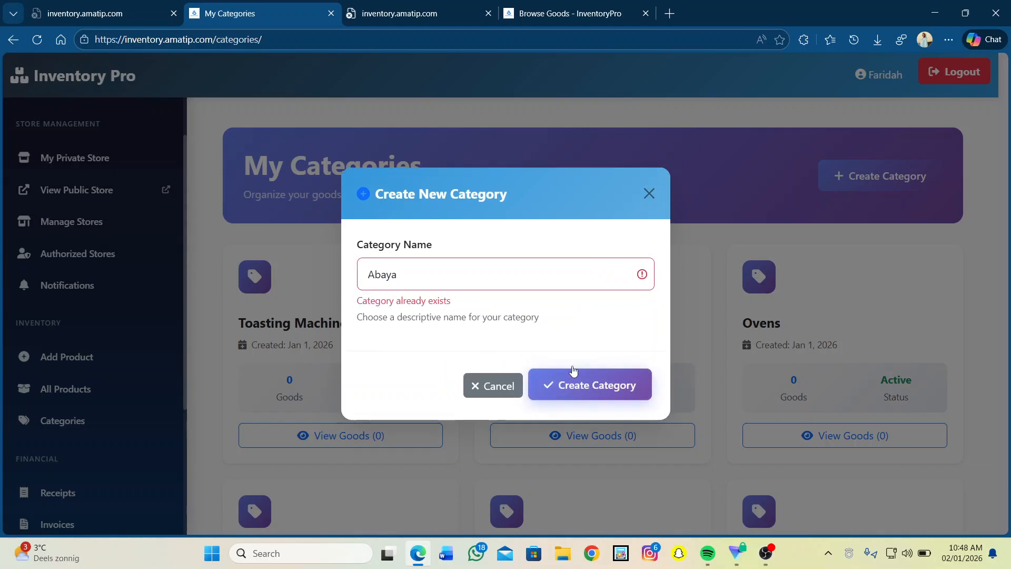
Replace the category name with Trousers and create it.
click(427, 275)
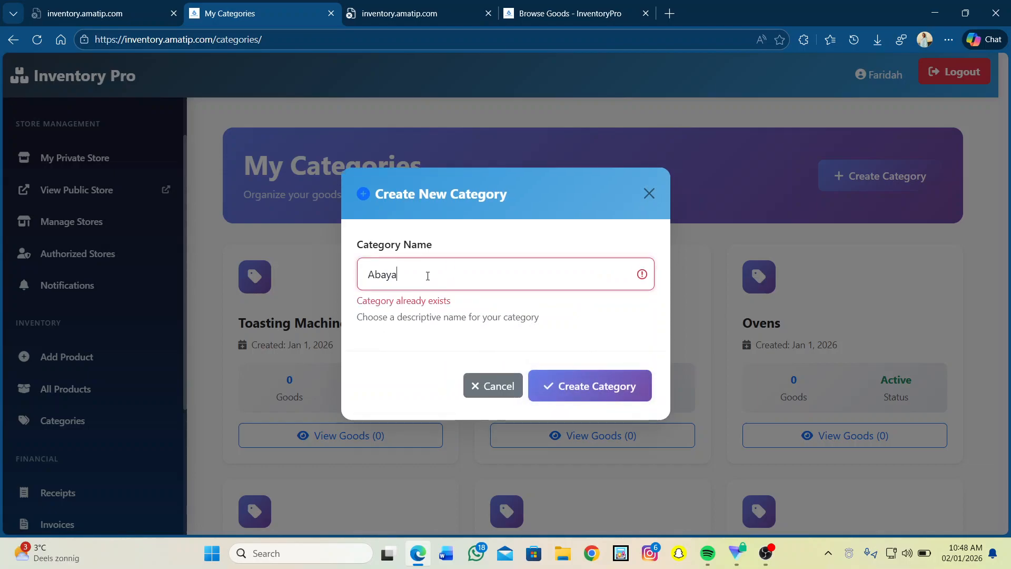
key(BackSpace)
key(BackSpace)
key(BackSpace)
key(BackSpace)
key(BackSpace)
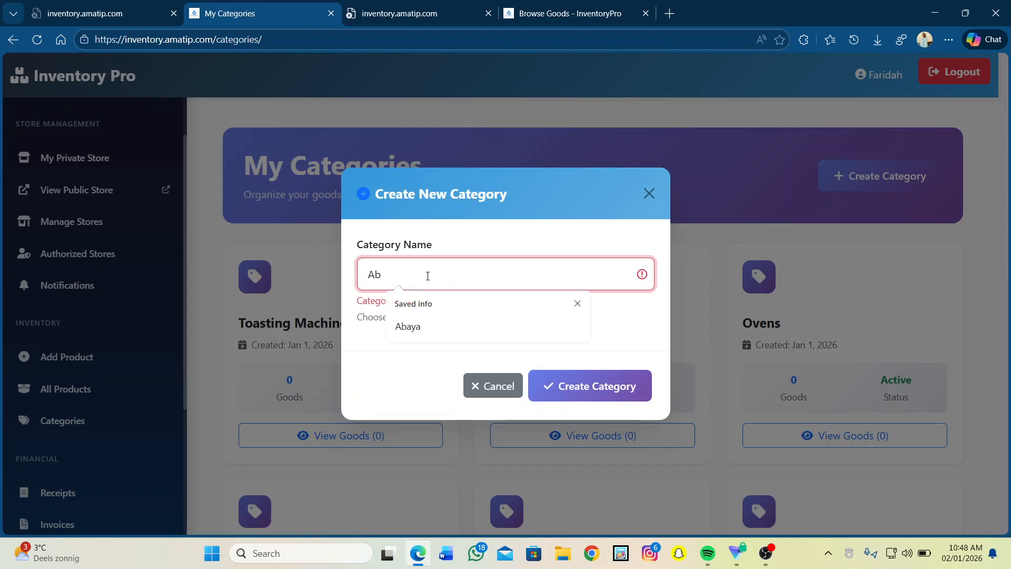
text(Tr)
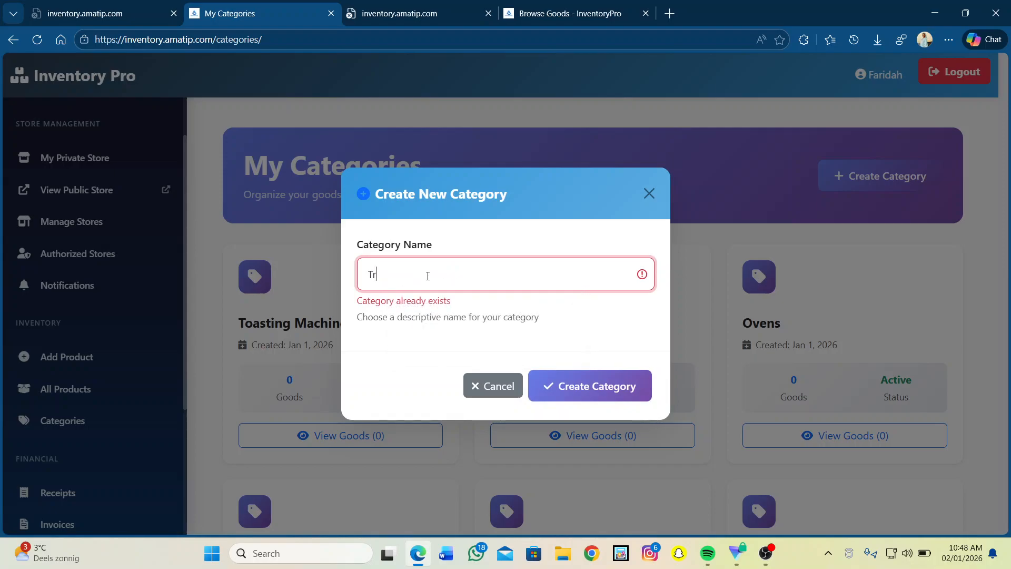
text(o)
text(us)
key(BackSpace)
text(sers)
click(569, 383)
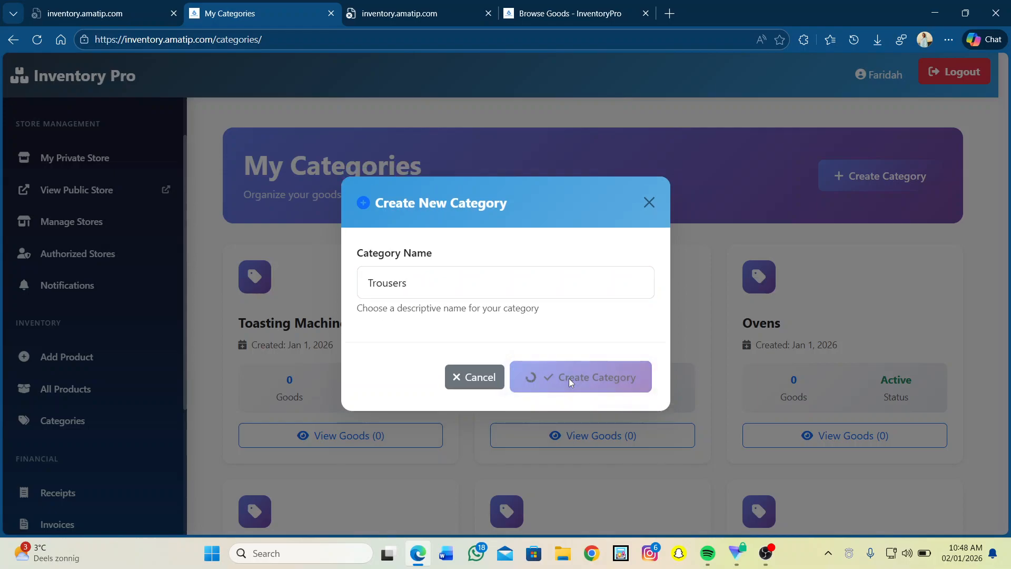
Scroll the category grid to find the new Trousers card showing 0 goods, then return to the top.
scroll(569, 381, down, 1)
scroll(570, 382, down, 15)
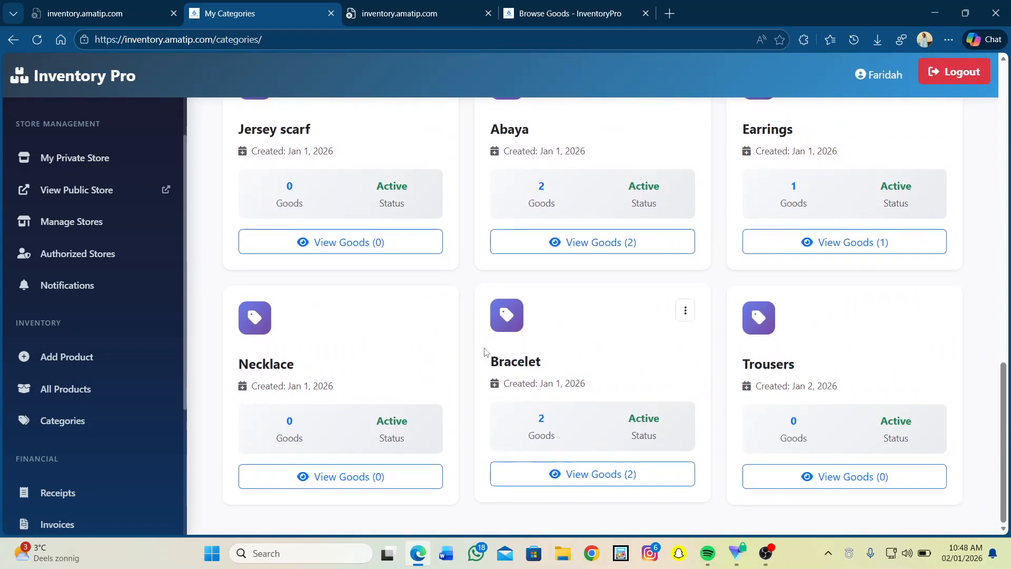
scroll(541, 329, up, 7)
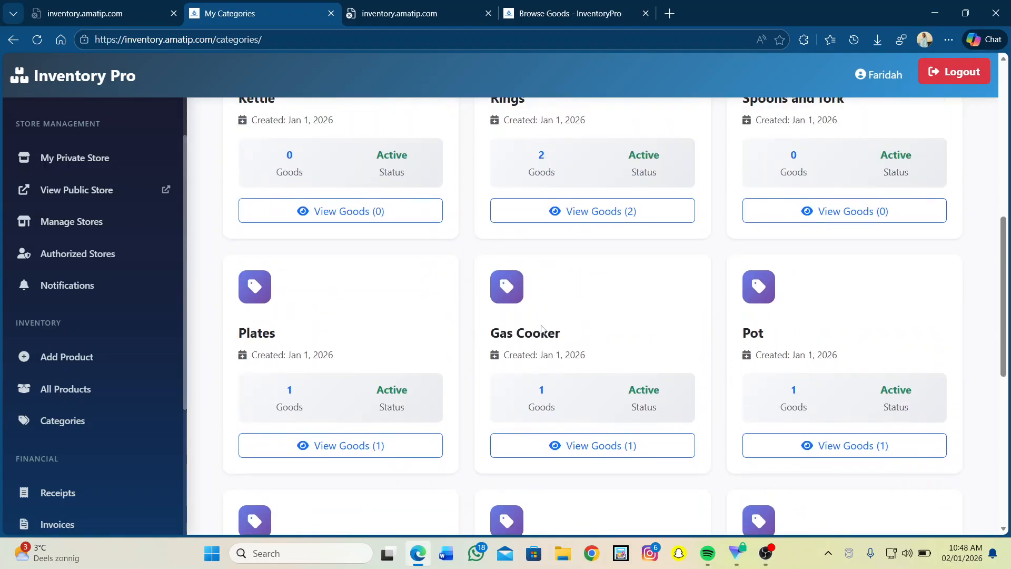
scroll(541, 329, up, 8)
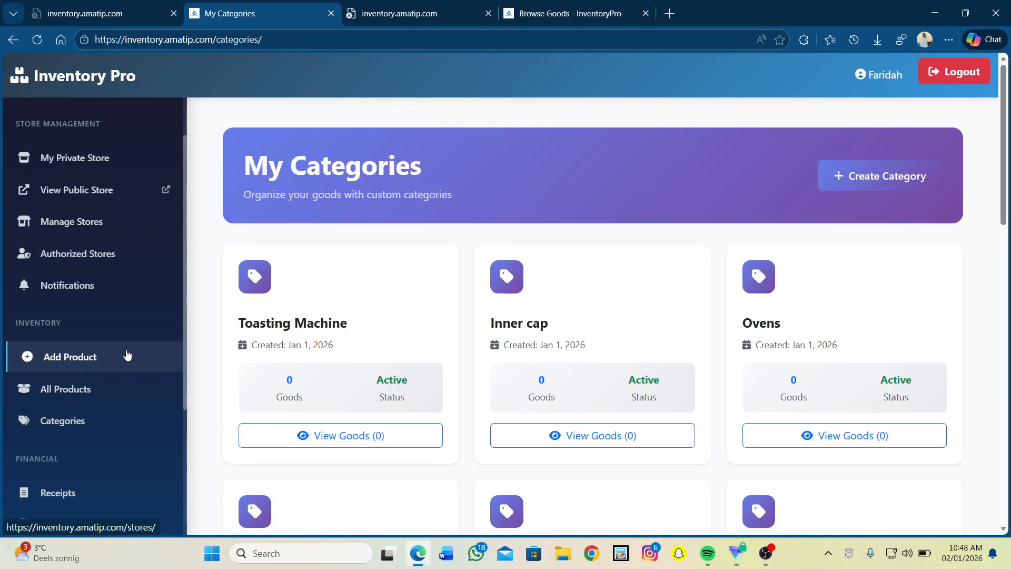
Go to the My Stores page showing the four existing Fayy stores.
click(127, 355)
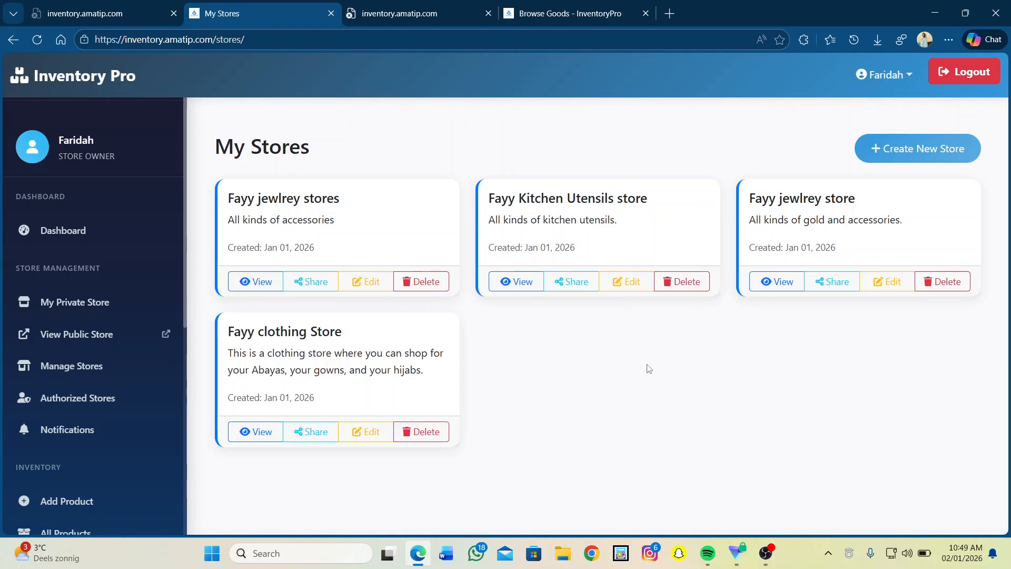
Create a store named 'Fayy Gadget' with description 'All kinds of electronic gadget'.
click(909, 152)
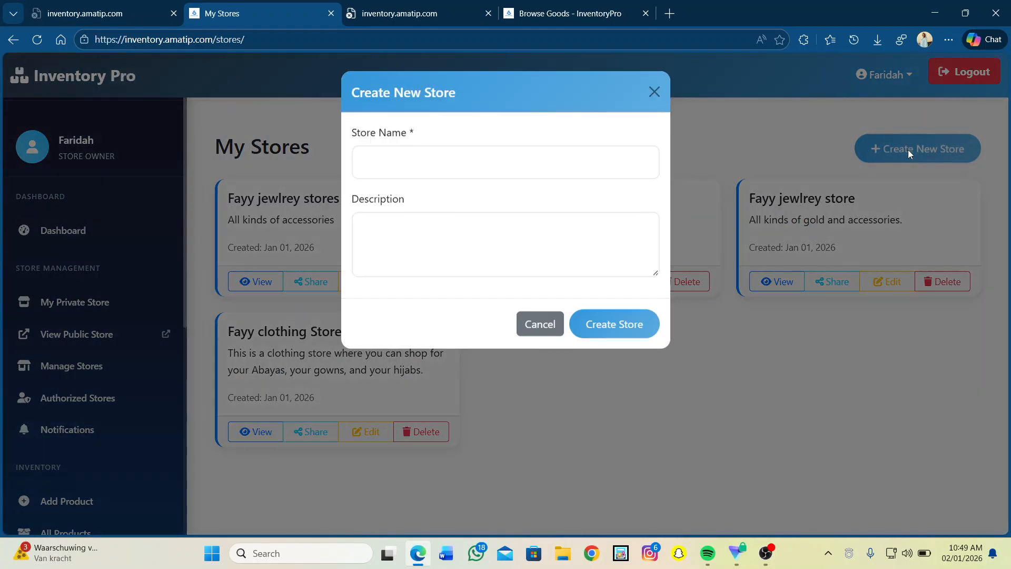
click(383, 169)
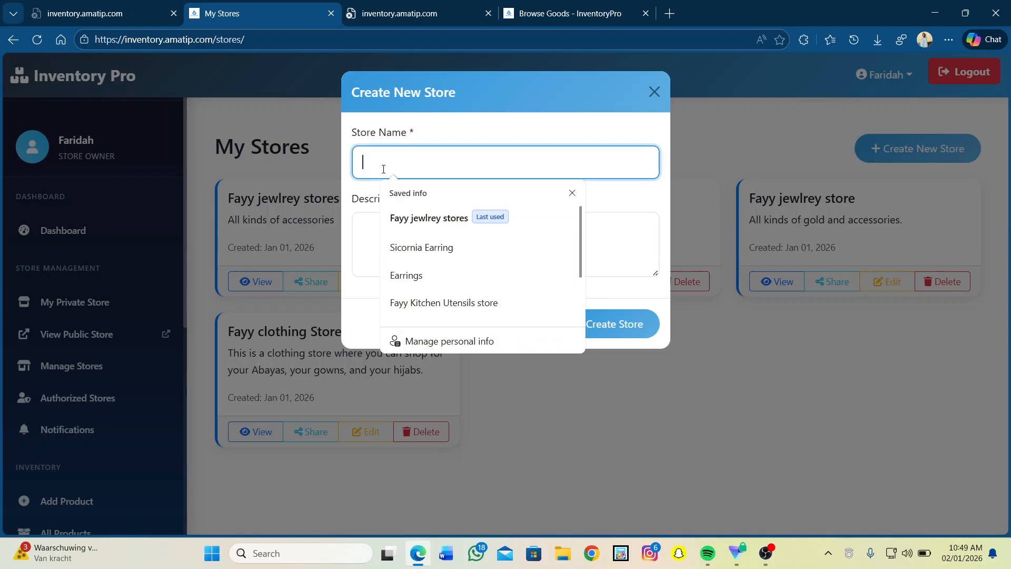
text(Fayy)
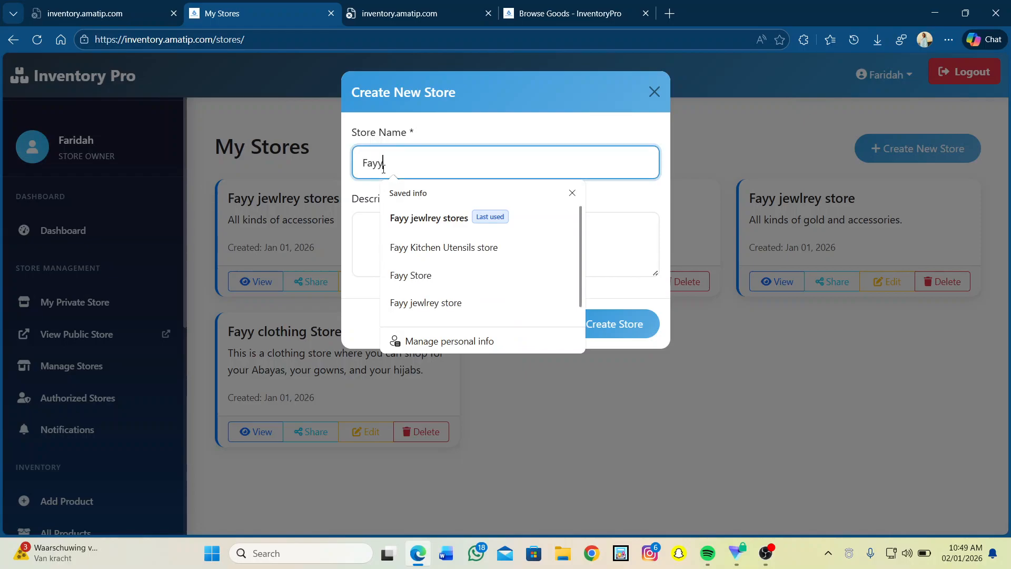
text( Gadget)
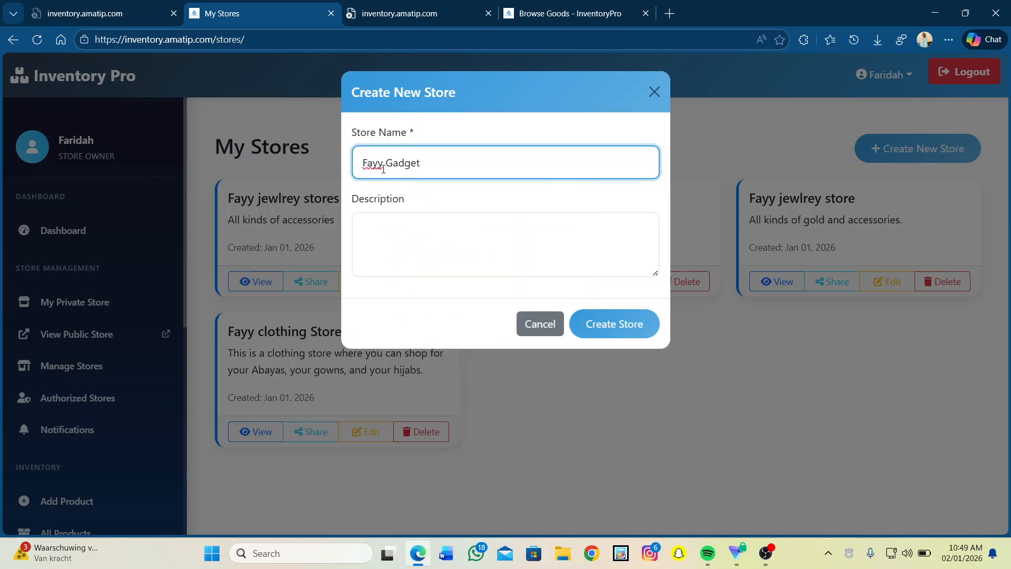
click(387, 239)
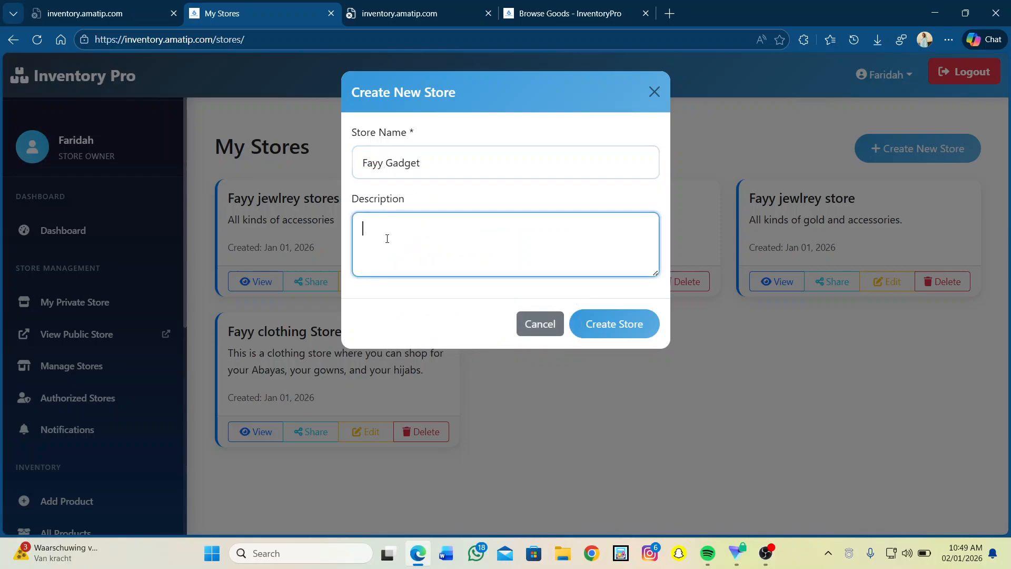
text(Alll)
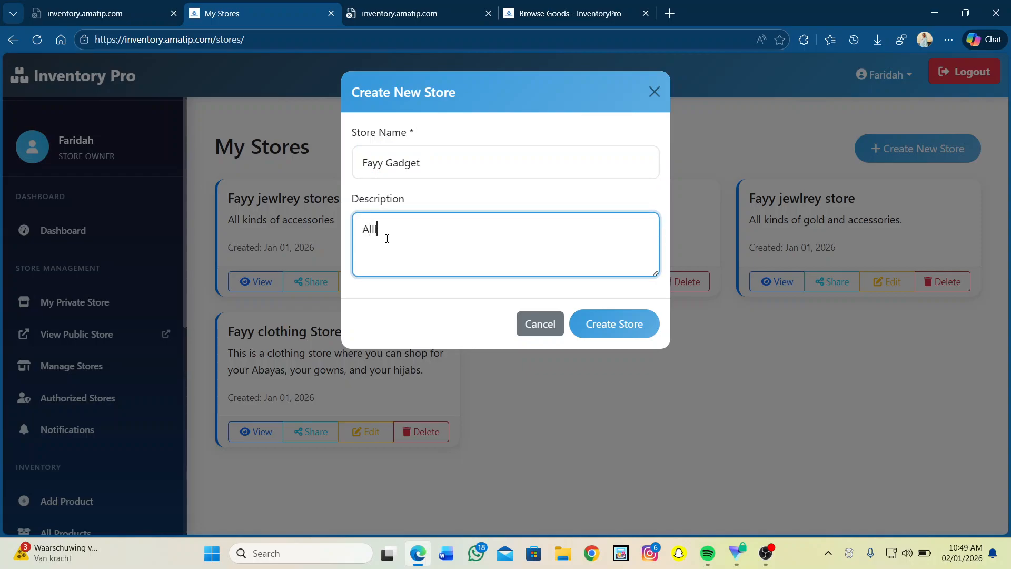
key(BackSpace)
key(BackSpace)
text(k)
text(s of New ga)
click(437, 228)
key(BackSpace)
key(BackSpace)
key(BackSpace)
text(electronic)
click(619, 335)
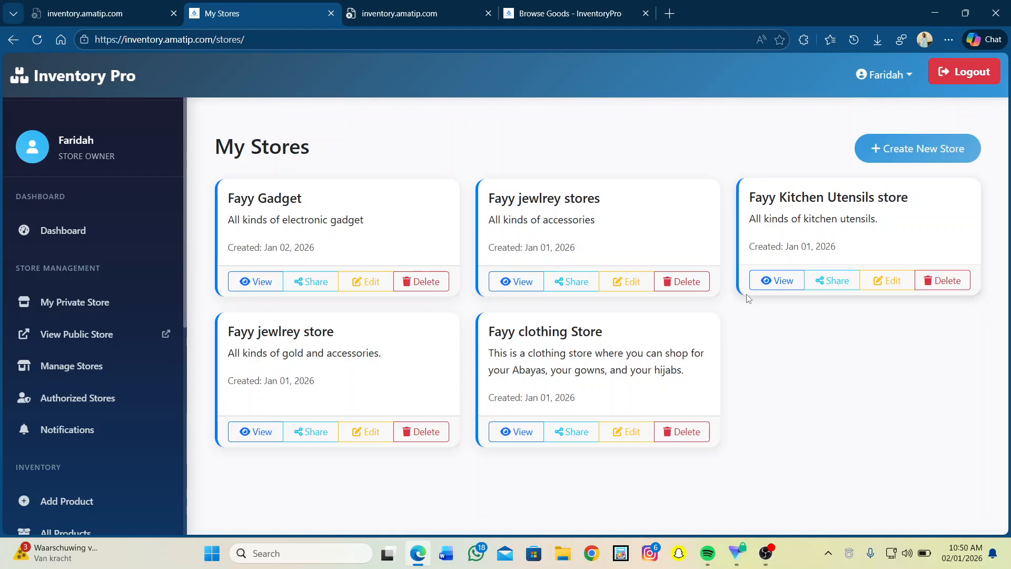
Open the Fayy jewlrey stores details page and go to its Add User to Store form.
click(519, 283)
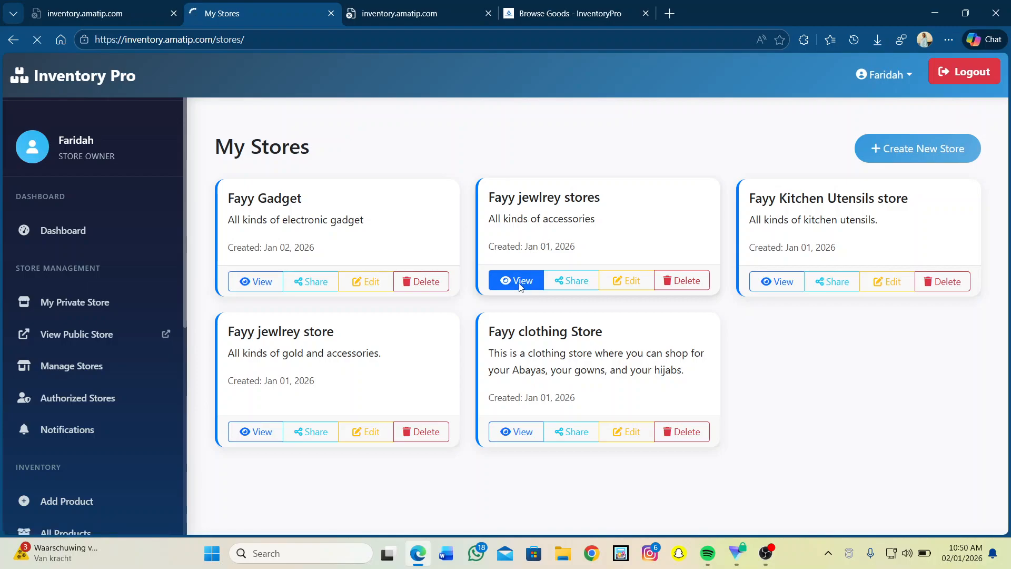
scroll(519, 283, down, 1)
scroll(519, 282, up, 1)
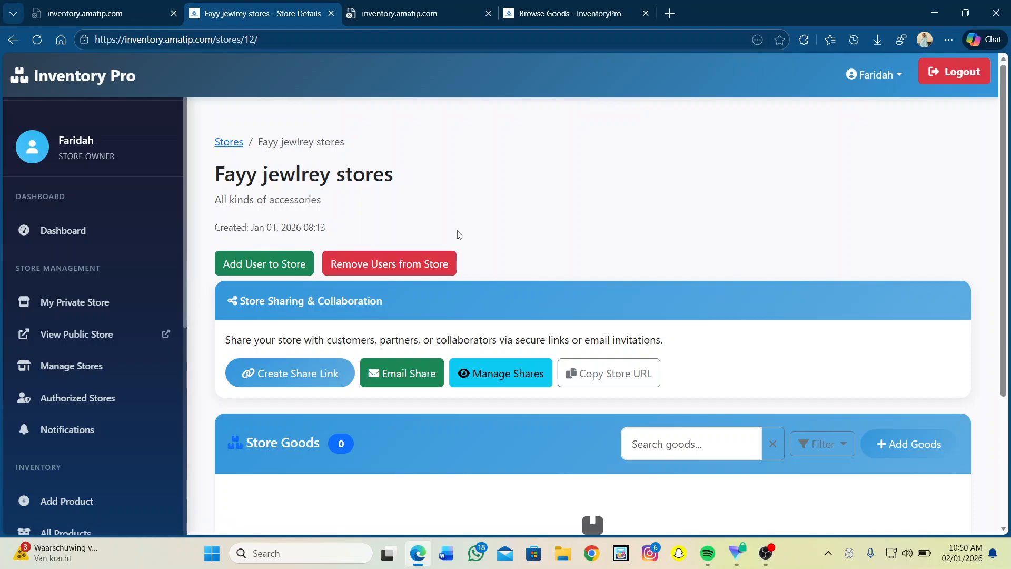
scroll(459, 235, down, 1)
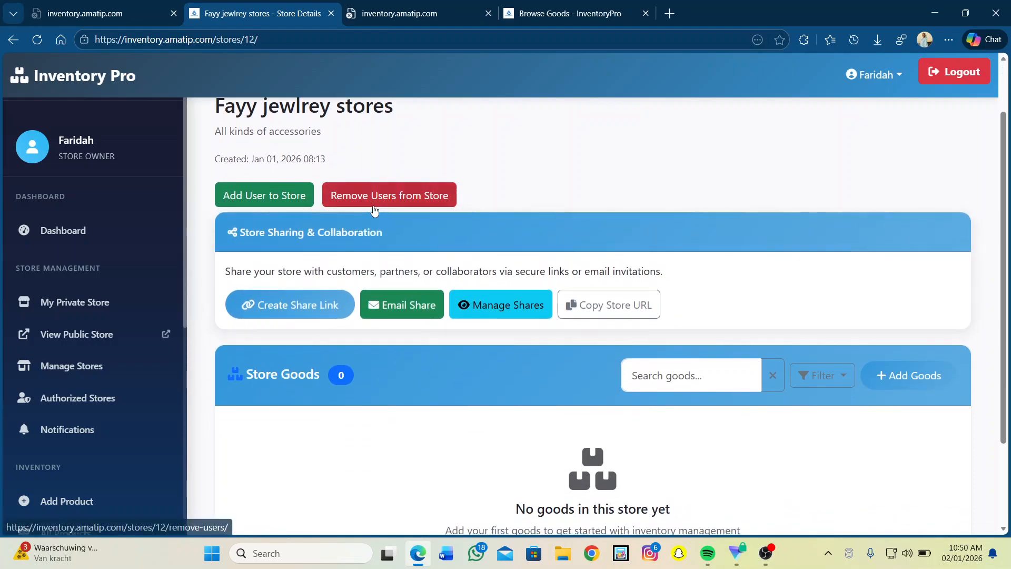
click(271, 194)
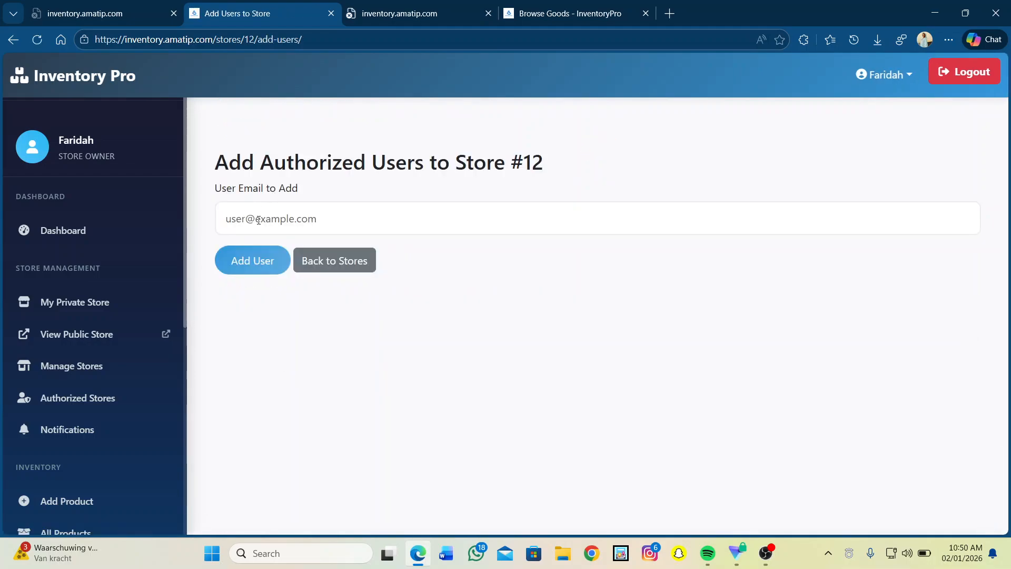
Enter the user's e-mail address, add them to Store #12, and acknowledge the success alert.
click(258, 220)
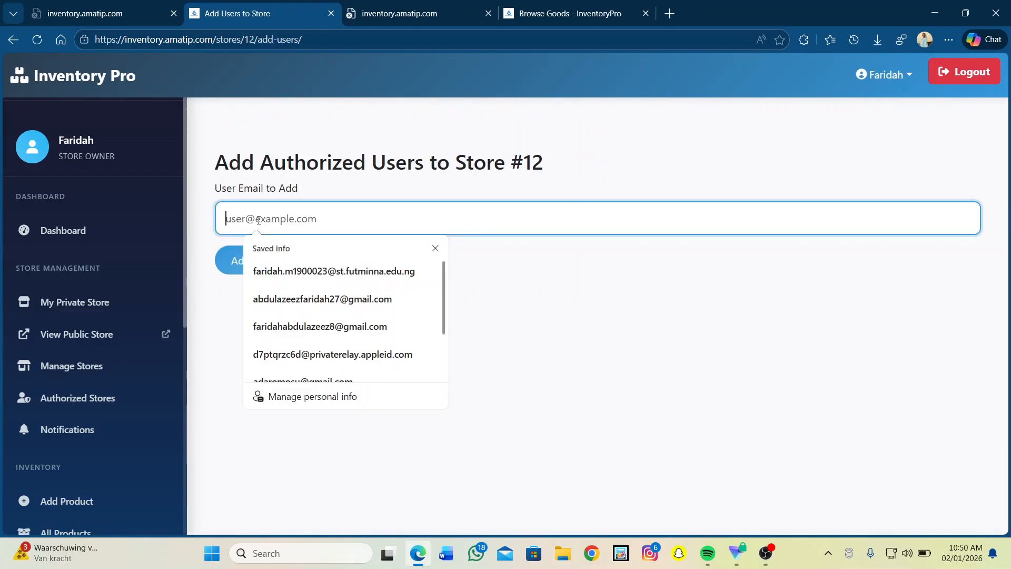
click(436, 248)
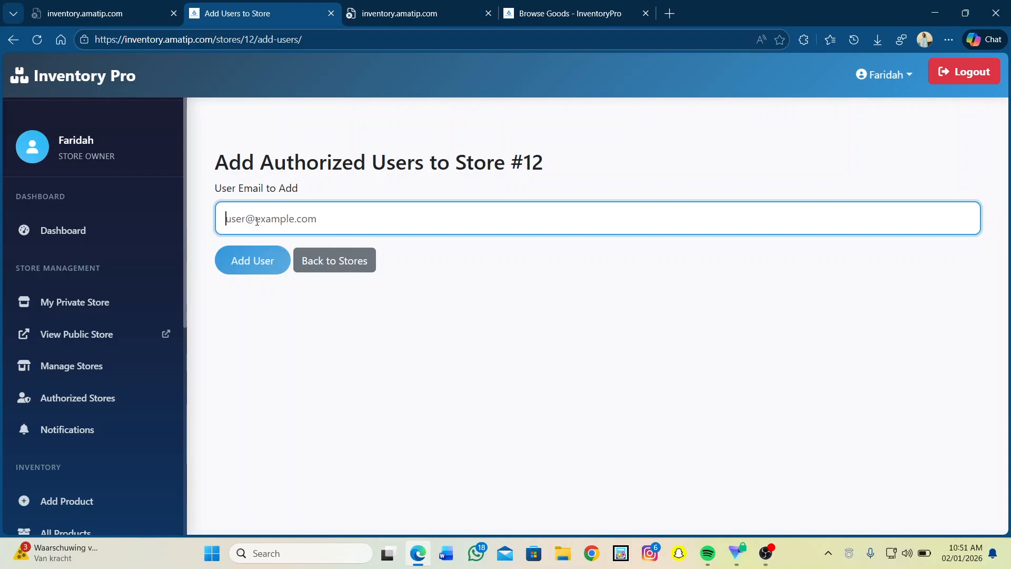
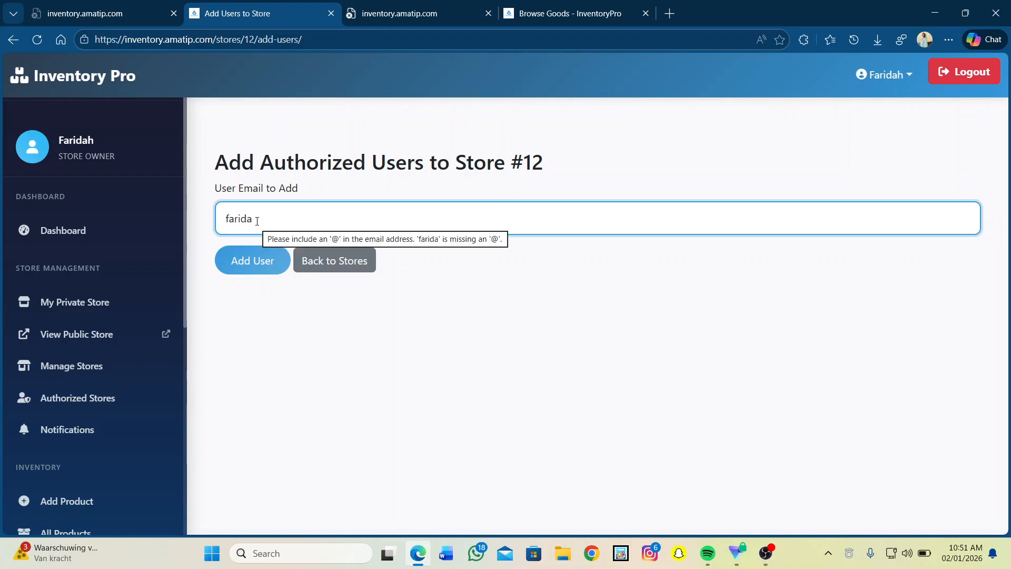
key(BackSpace)
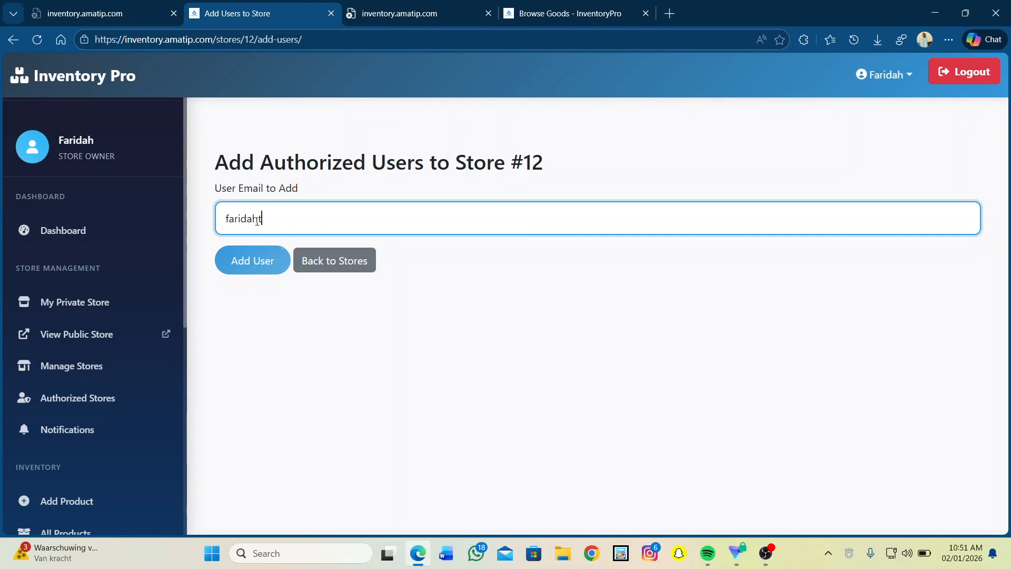
key(BackSpace)
key(BackSpace)
key(BackSpace)
key(BackSpace)
key(BackSpace)
key(BackSpace)
key(BackSpace)
key(BackSpace)
key(BackSpace)
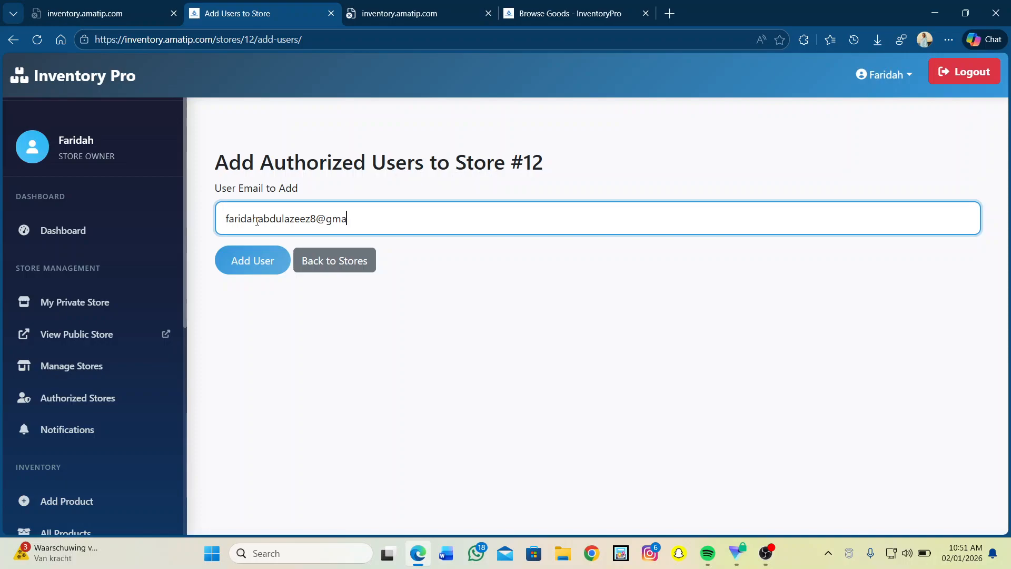
click(263, 269)
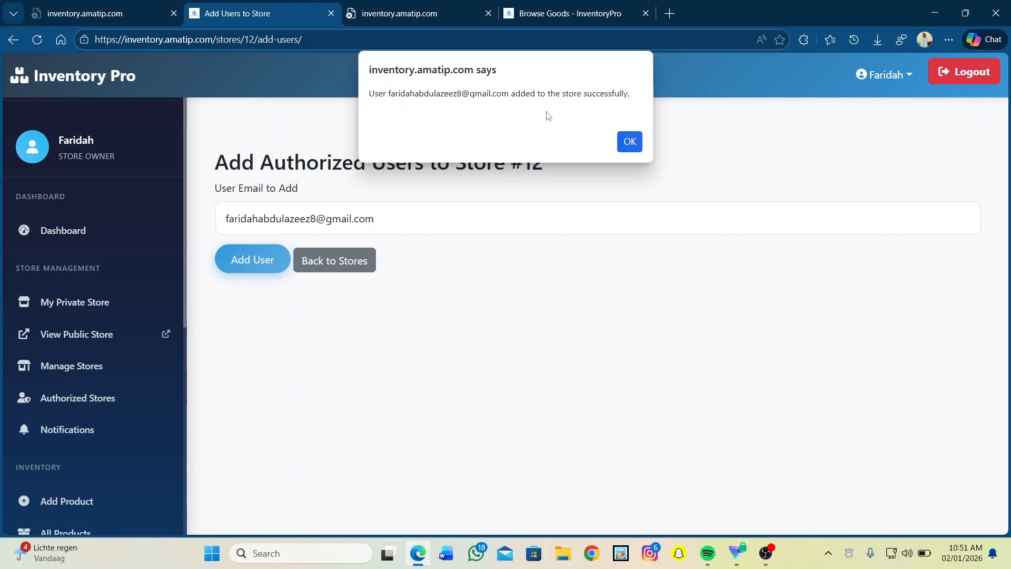
click(630, 142)
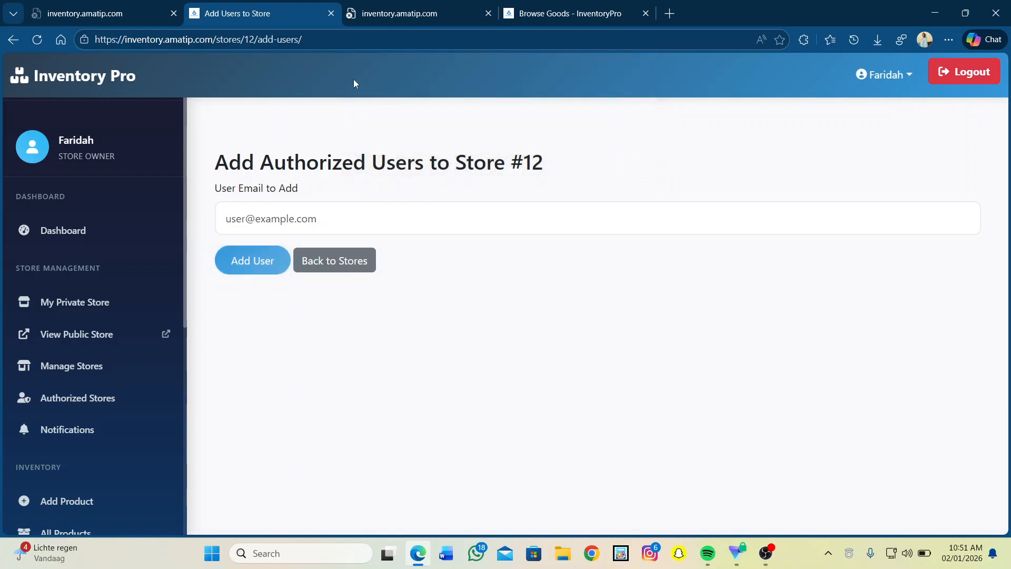
Submit the user's e-mail for removal from Store #12, dismiss the not-found result, and return.
click(11, 40)
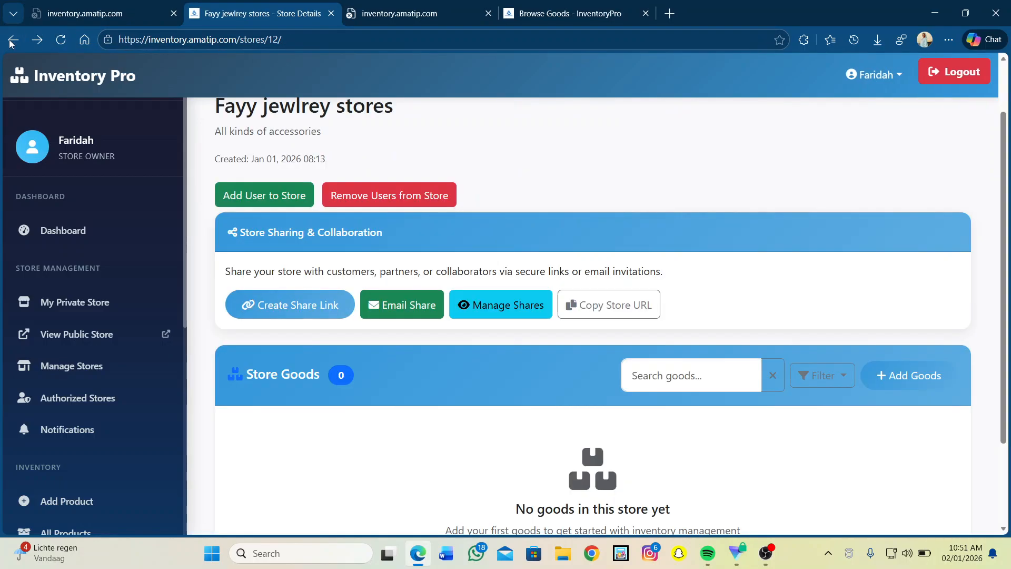
click(372, 196)
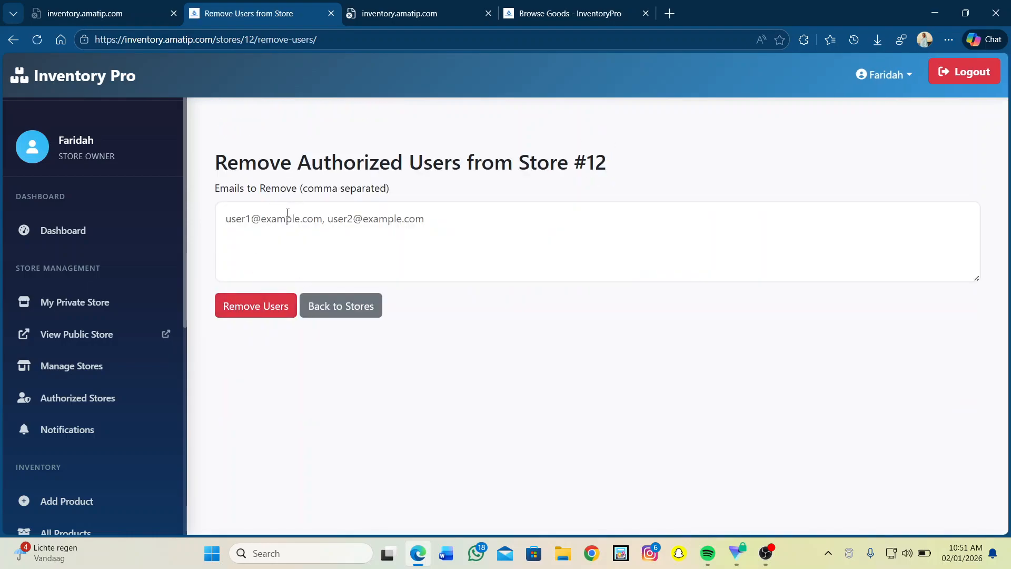
click(272, 216)
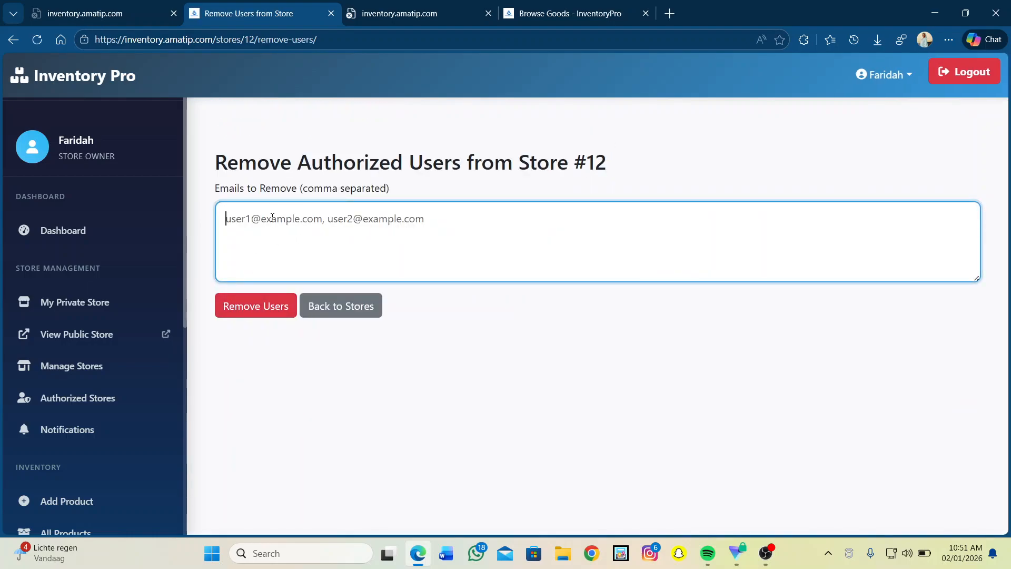
text(Ff)
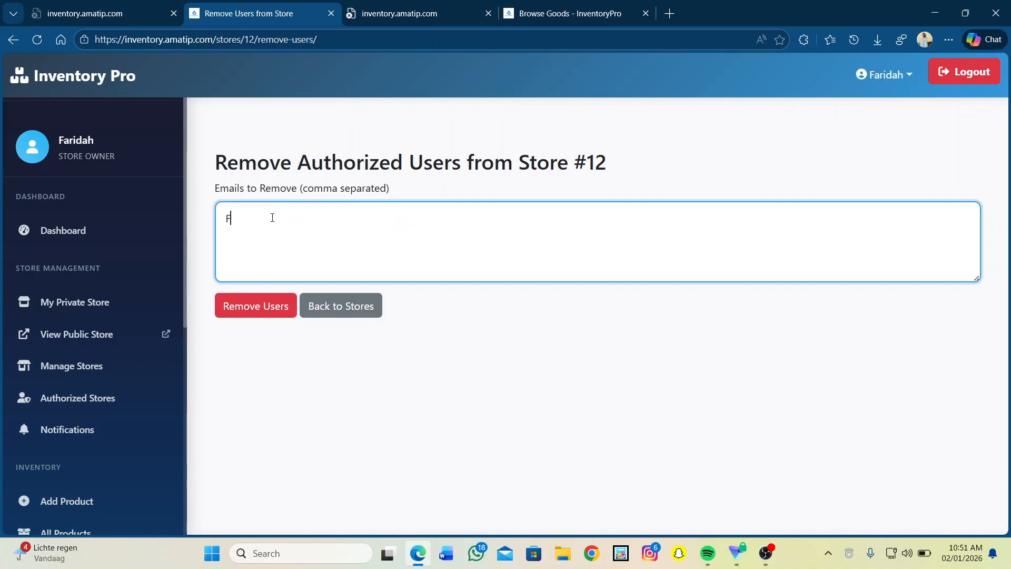
key(BackSpace)
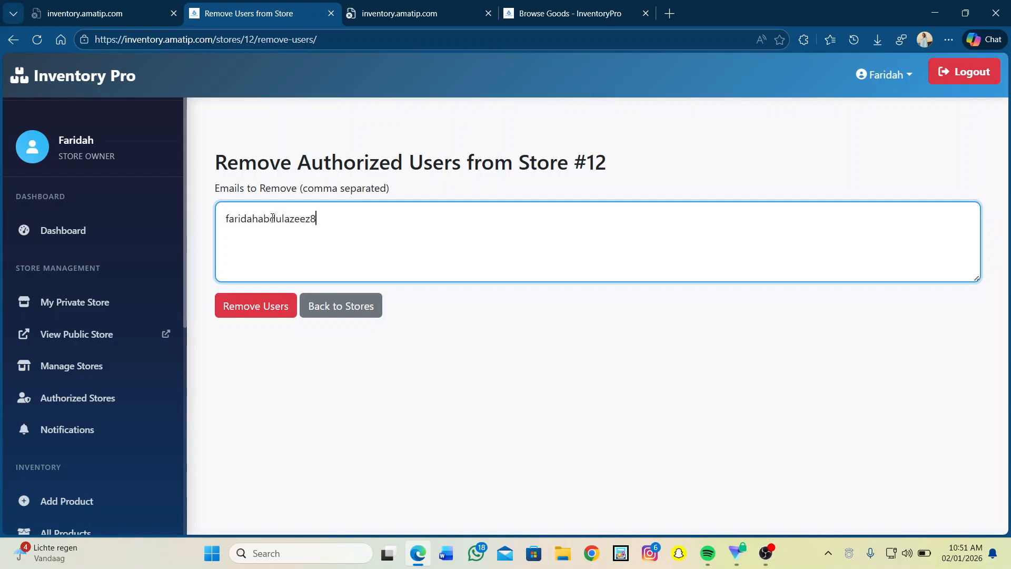
click(243, 308)
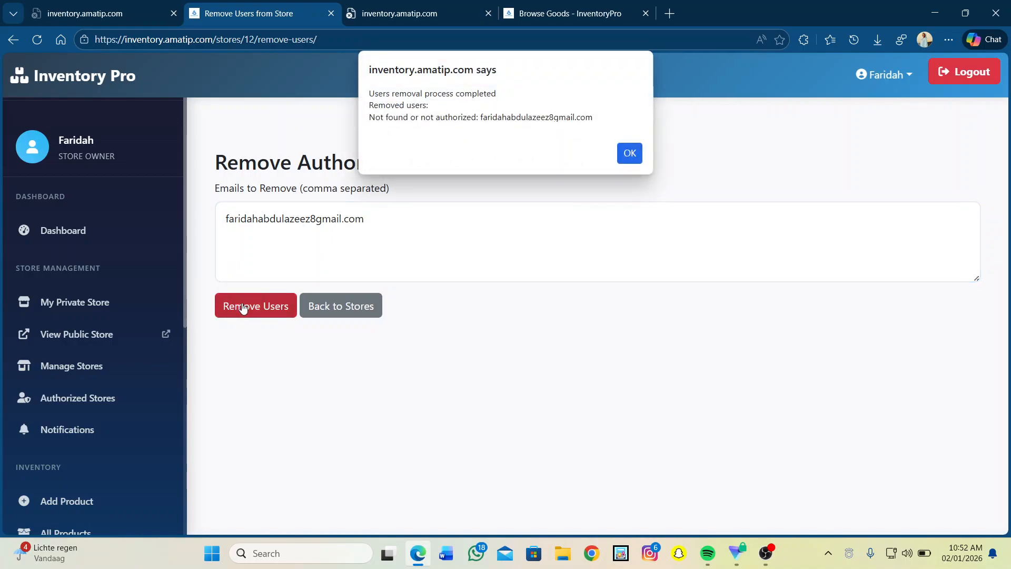
click(635, 159)
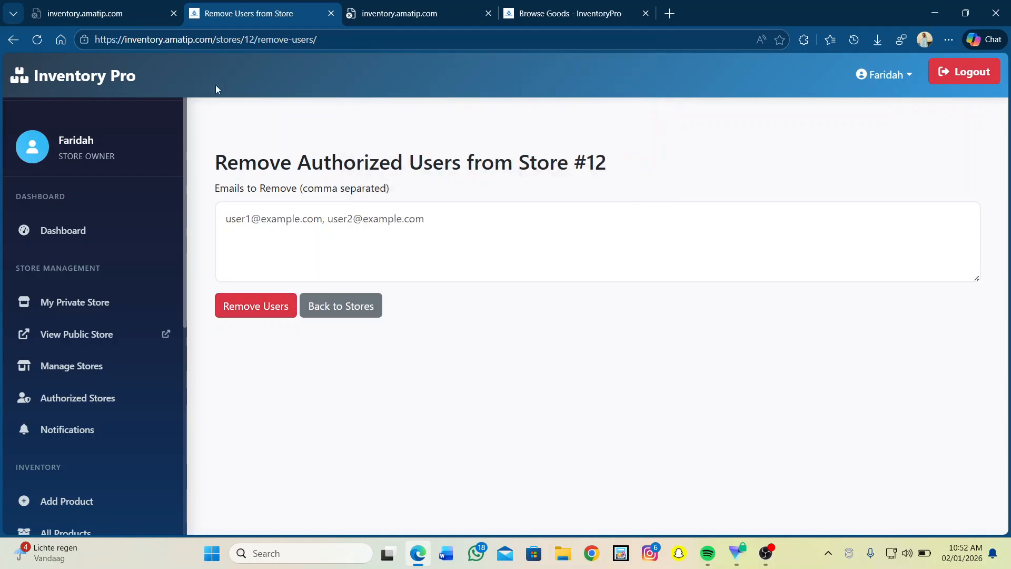
click(3, 40)
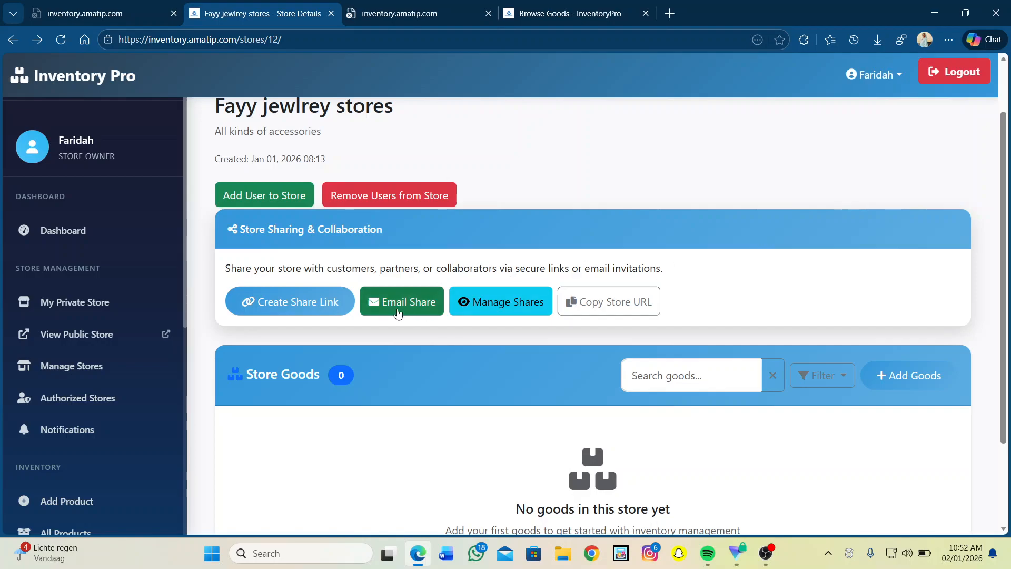
Create a password-protected share link for the jewellery store expiring 3 January 2026, 10:52 AM.
click(271, 303)
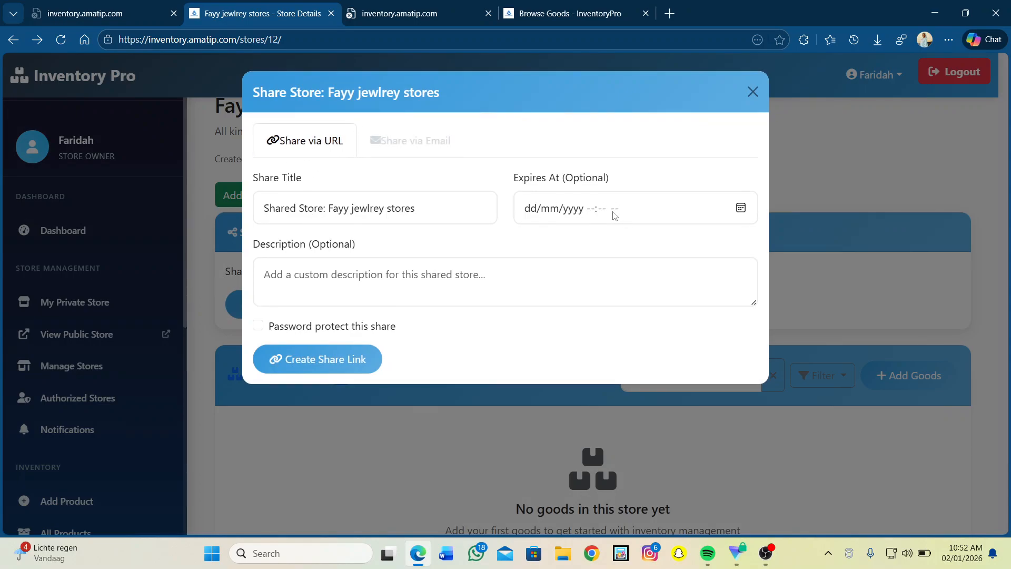
click(383, 274)
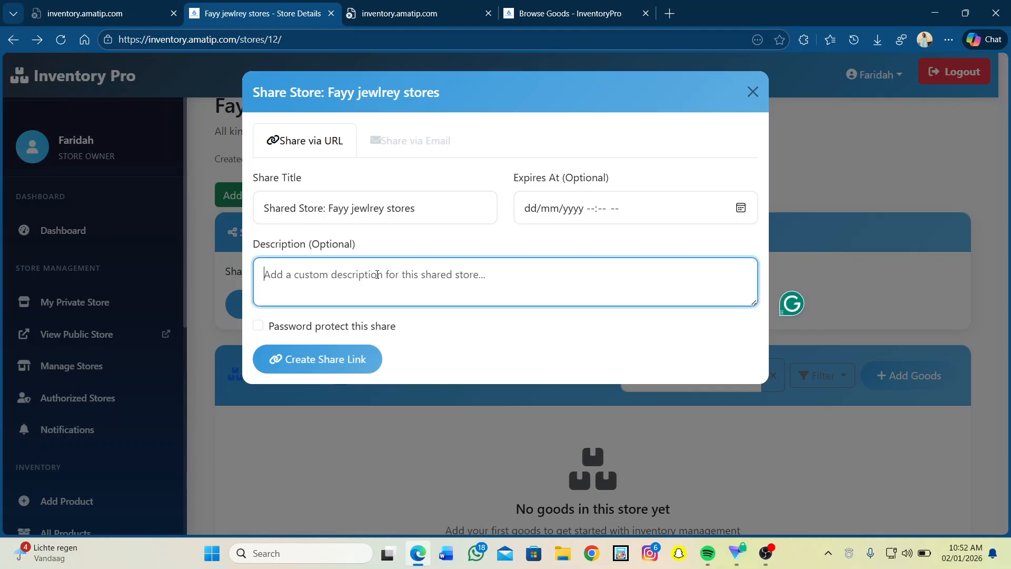
click(574, 208)
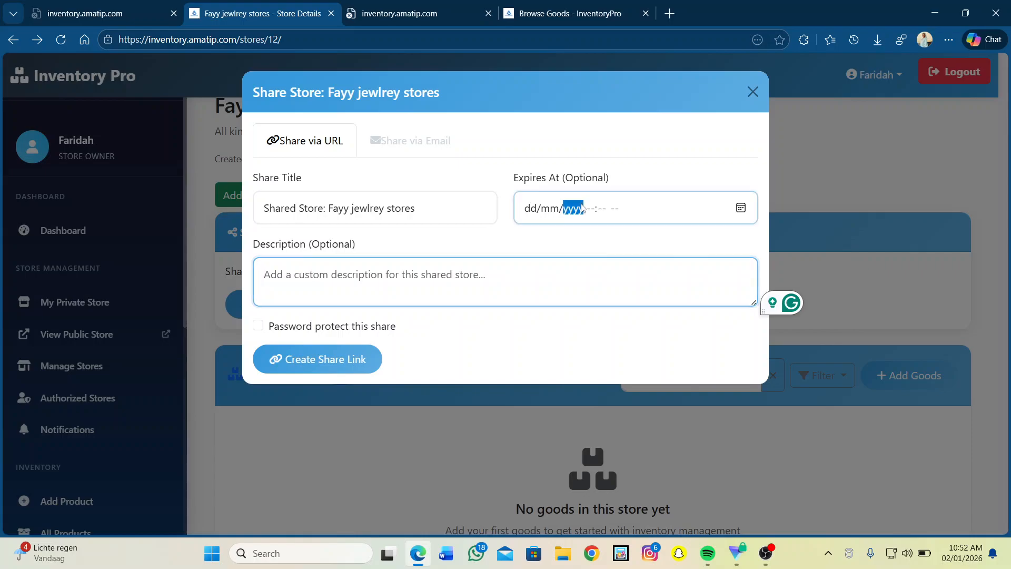
click(741, 207)
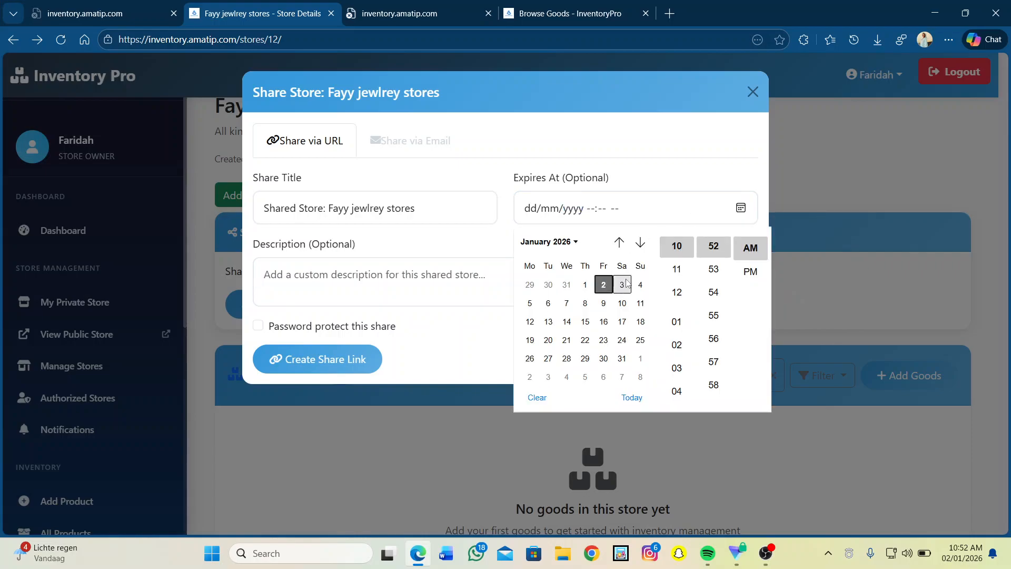
click(622, 285)
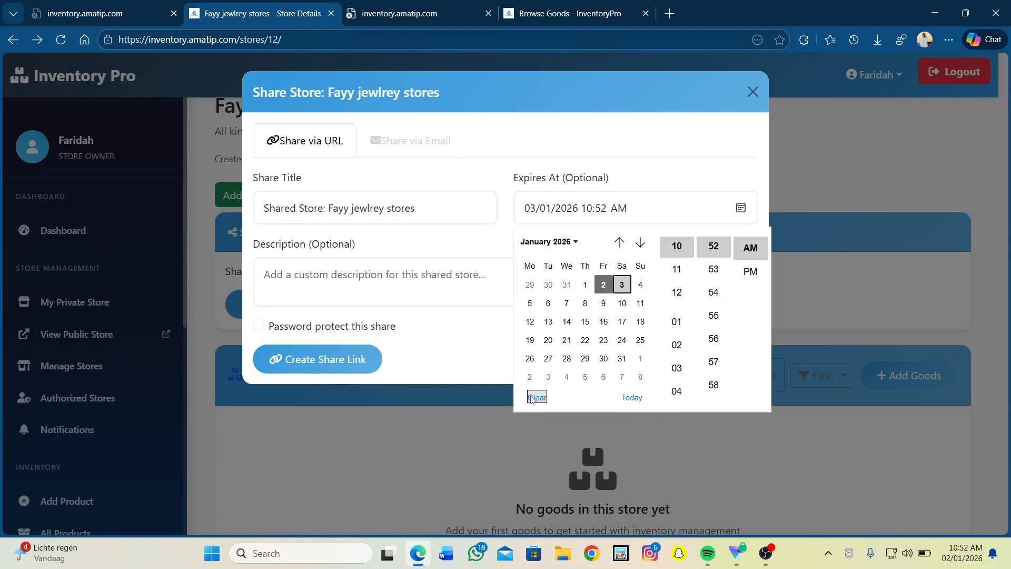
click(337, 281)
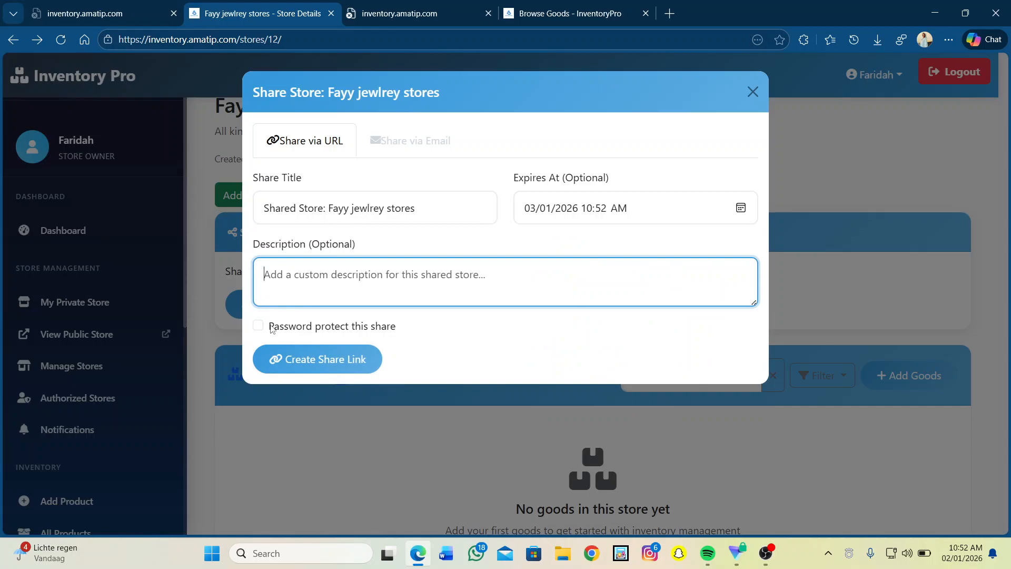
click(259, 327)
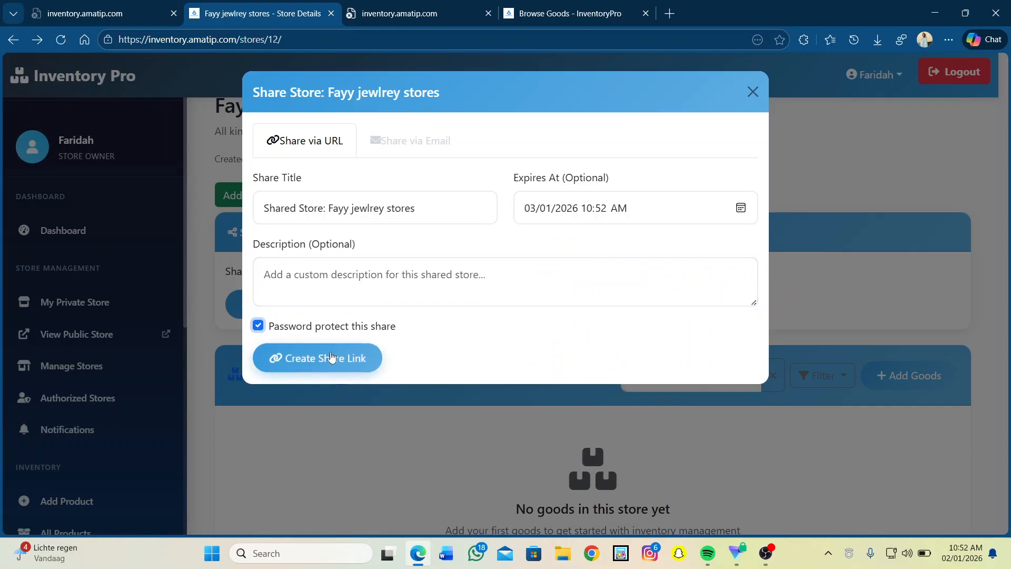
click(330, 358)
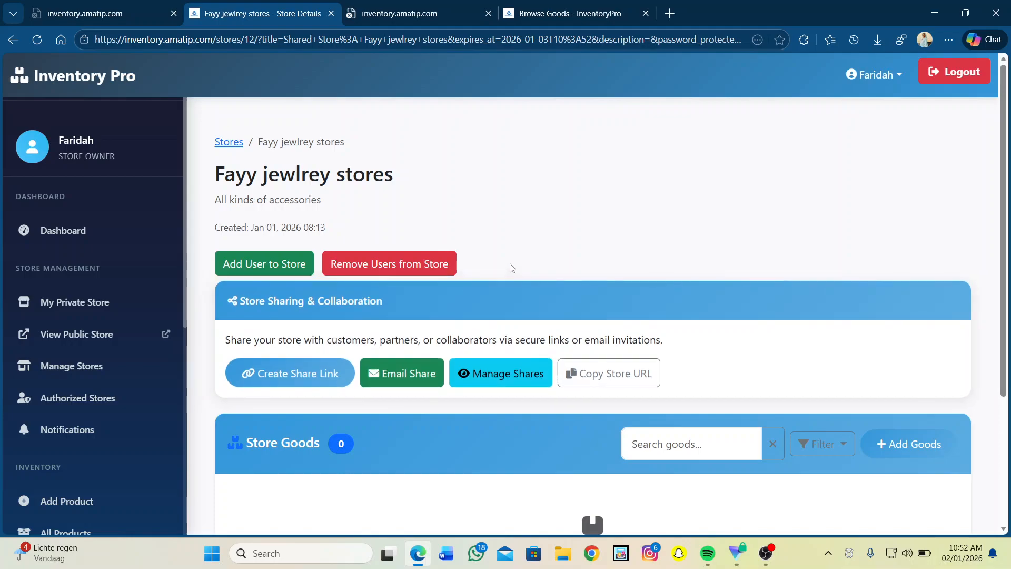
scroll(510, 263, down, 3)
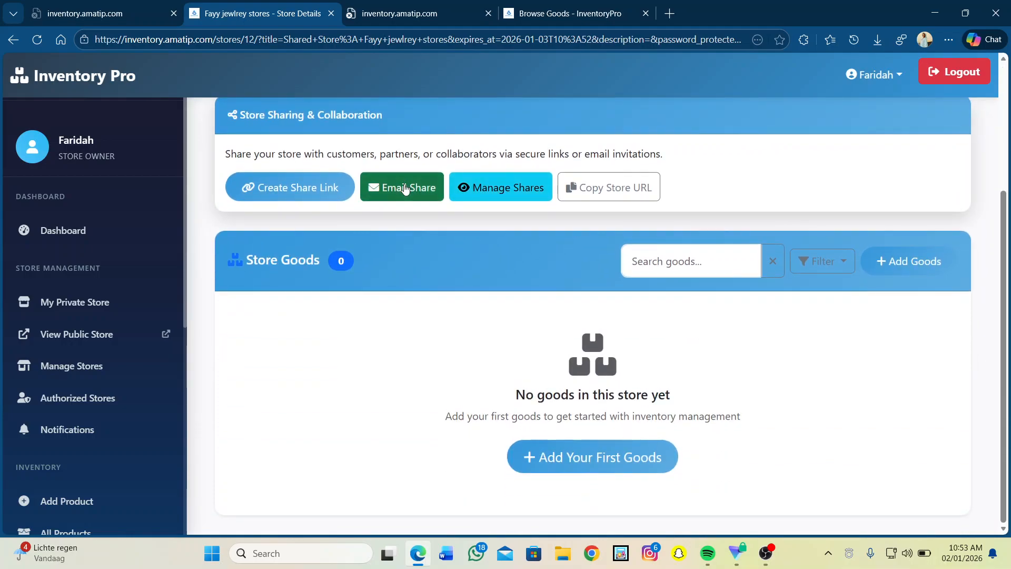
click(405, 188)
click(415, 160)
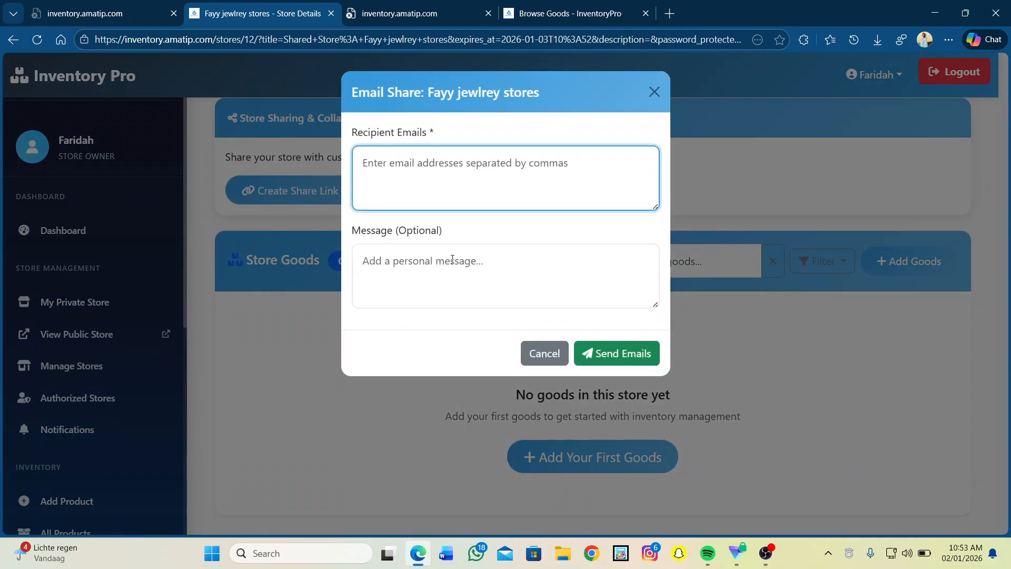
click(653, 91)
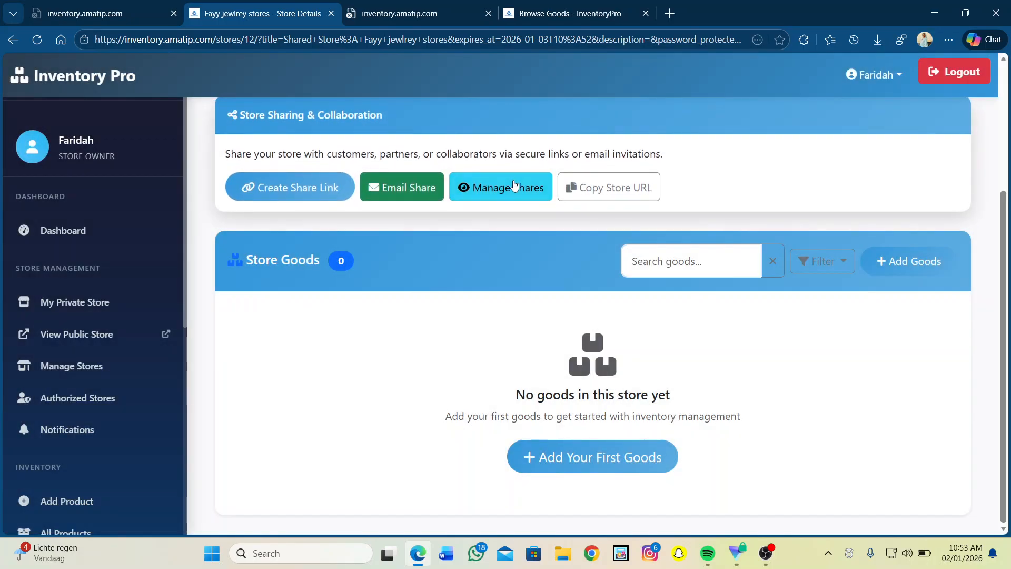
click(505, 188)
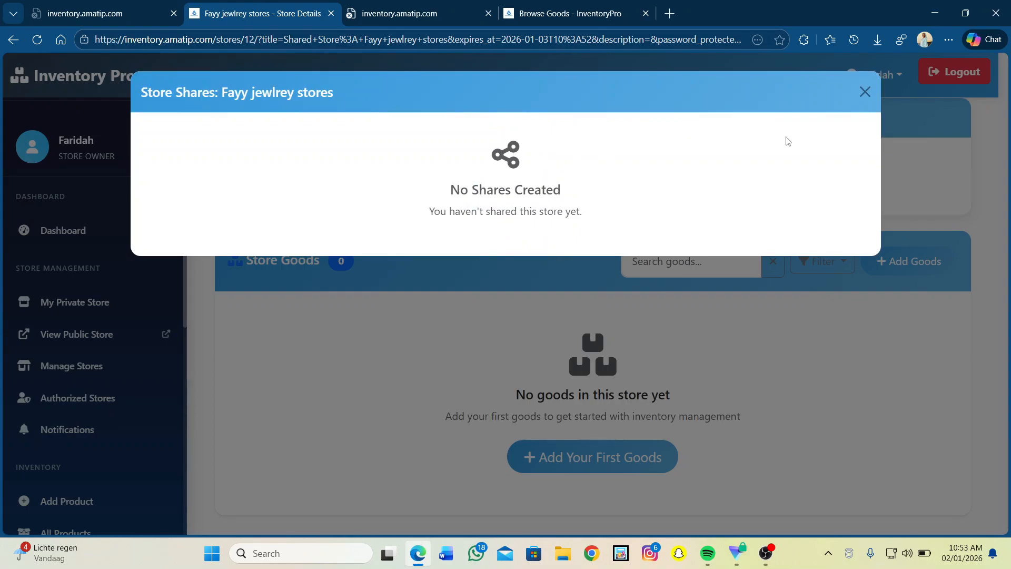
click(864, 92)
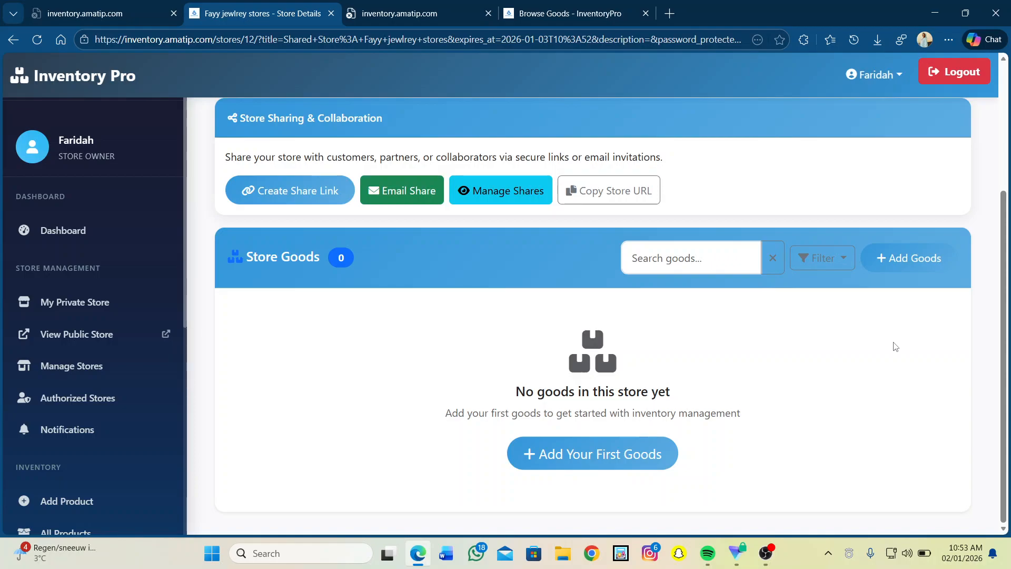
scroll(895, 346, up, 3)
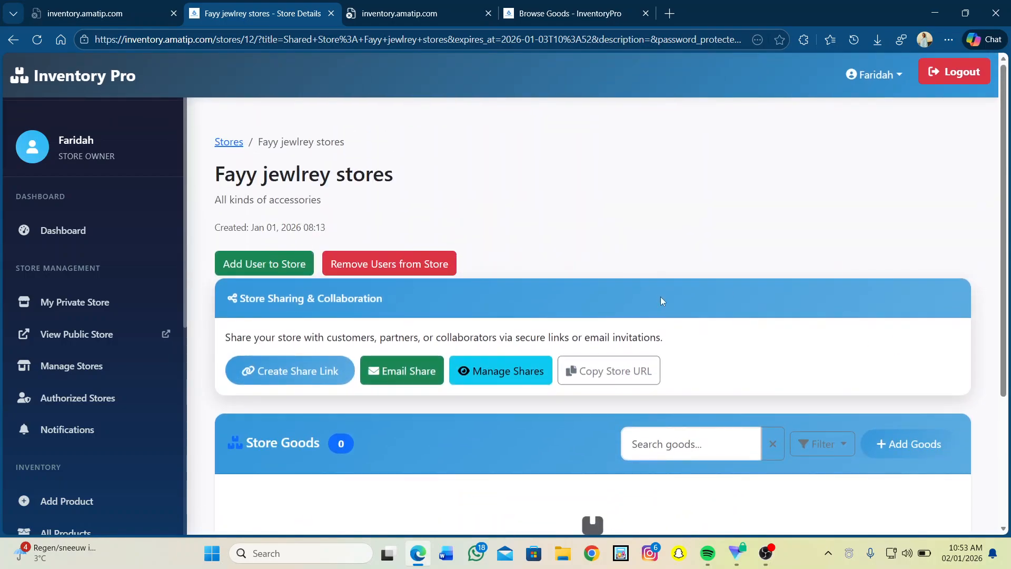
scroll(662, 301, down, 3)
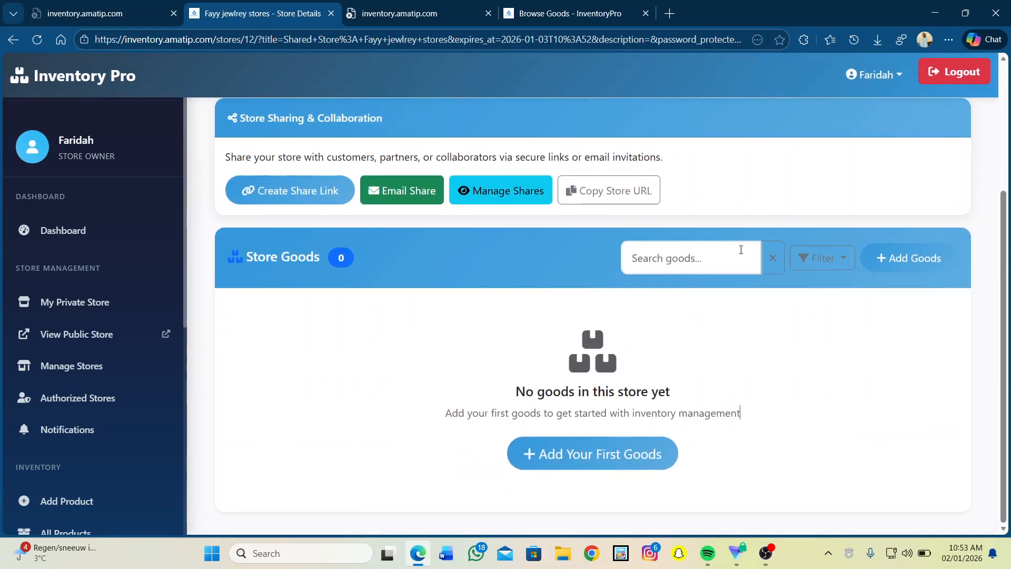
Open Add New Goods for the jewellery store and fill in 'Stainless Steel Ring' as the goods name.
click(915, 258)
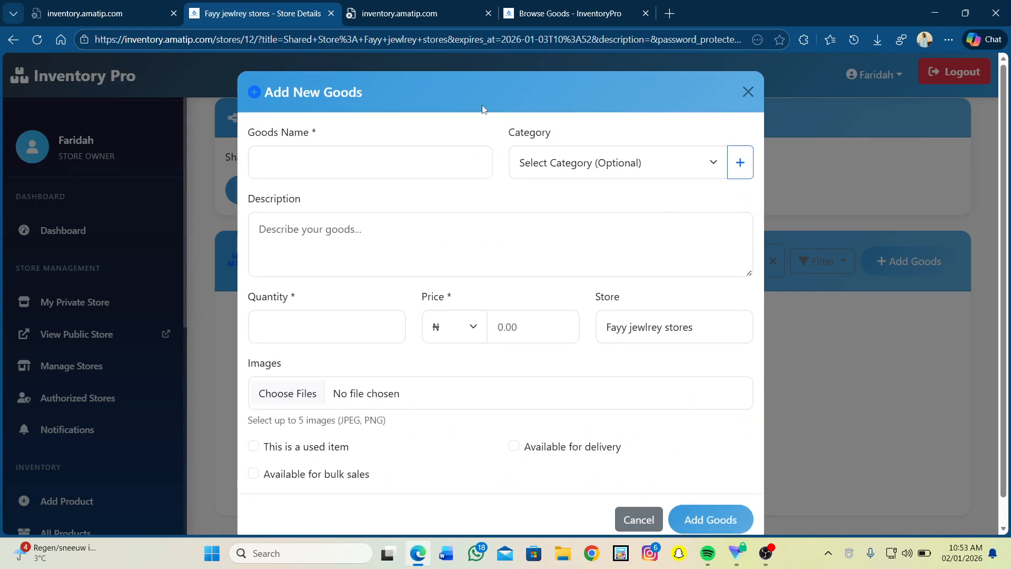
click(292, 167)
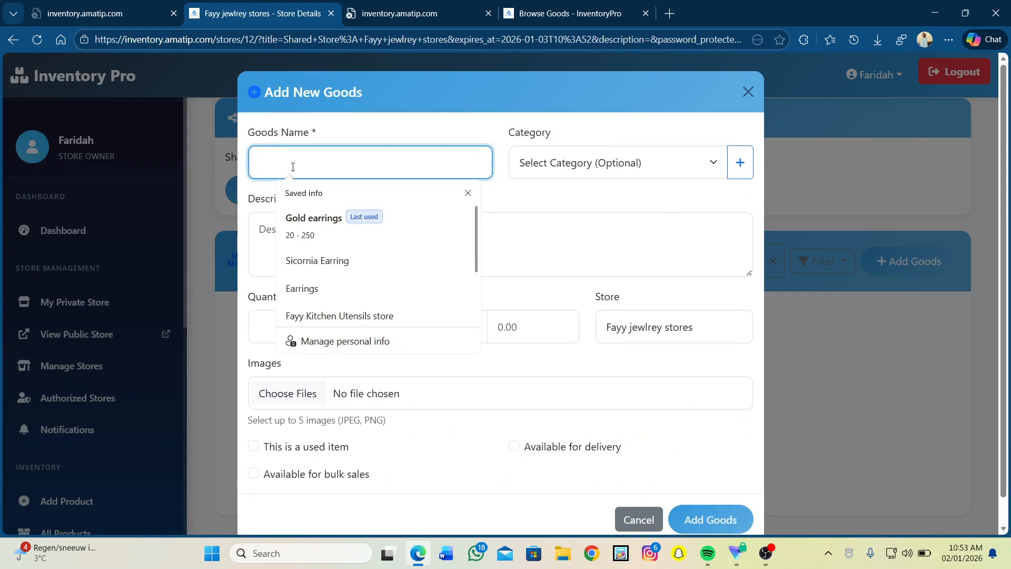
text(Stainless Steel Ring)
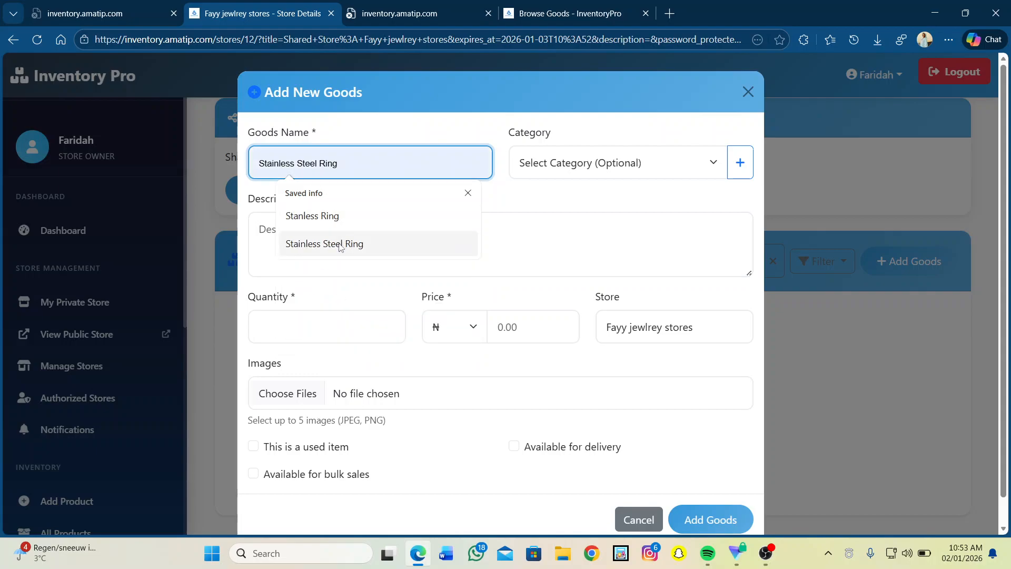
click(340, 244)
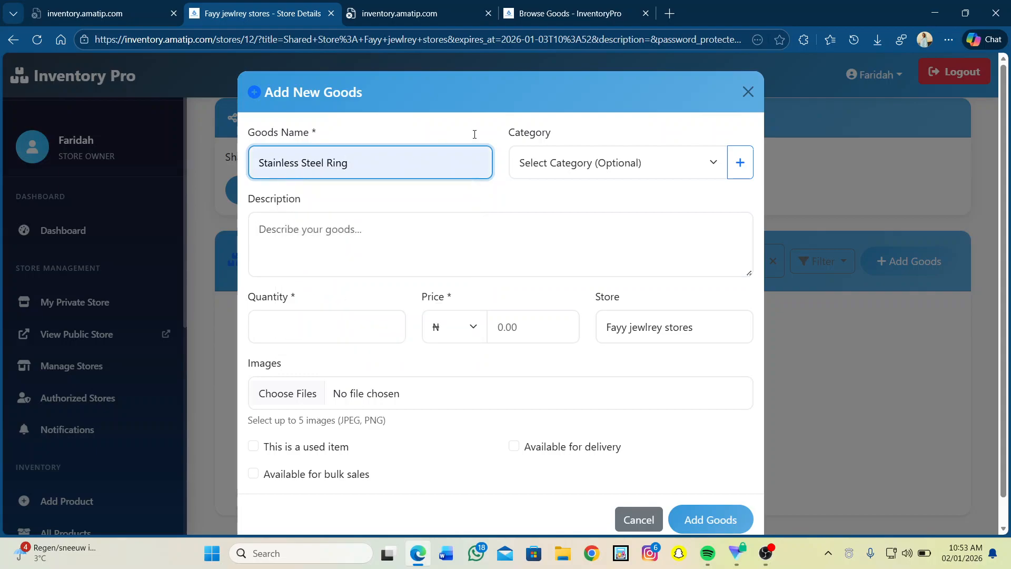
click(584, 172)
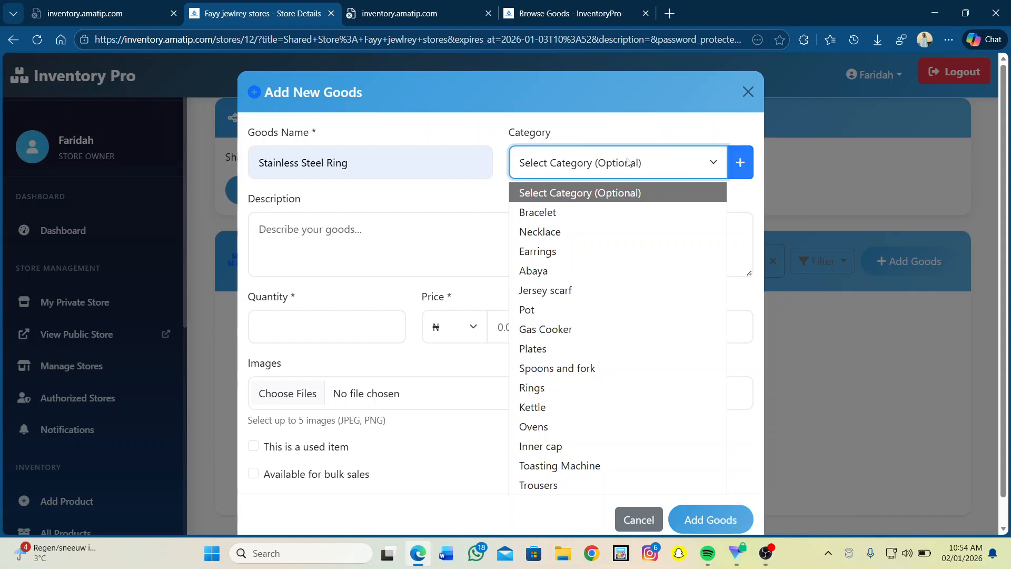
Try adding a 'Rings' category, find it already exists, and reopen a blank Add New Goods form.
click(741, 165)
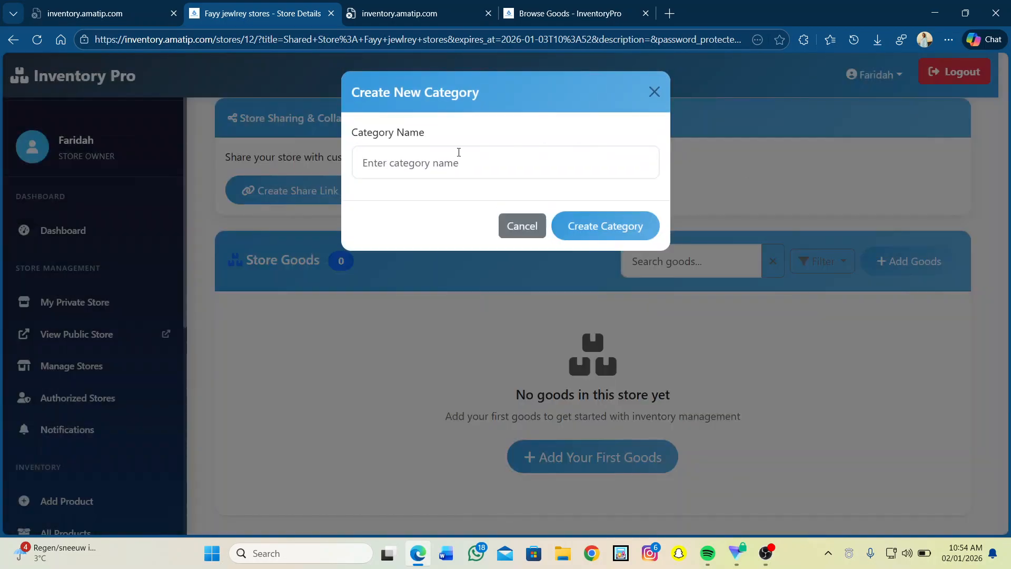
click(370, 167)
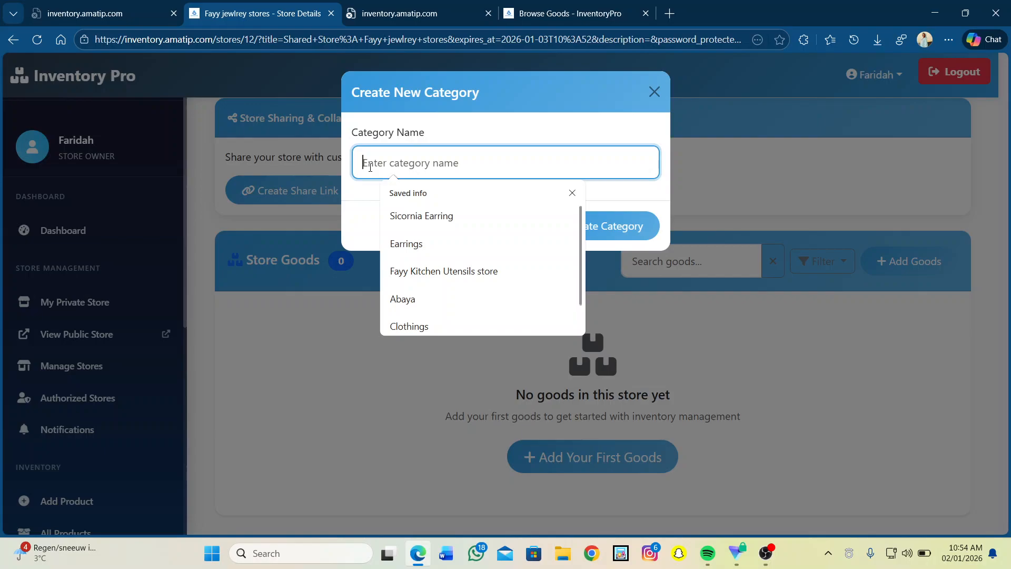
text(R)
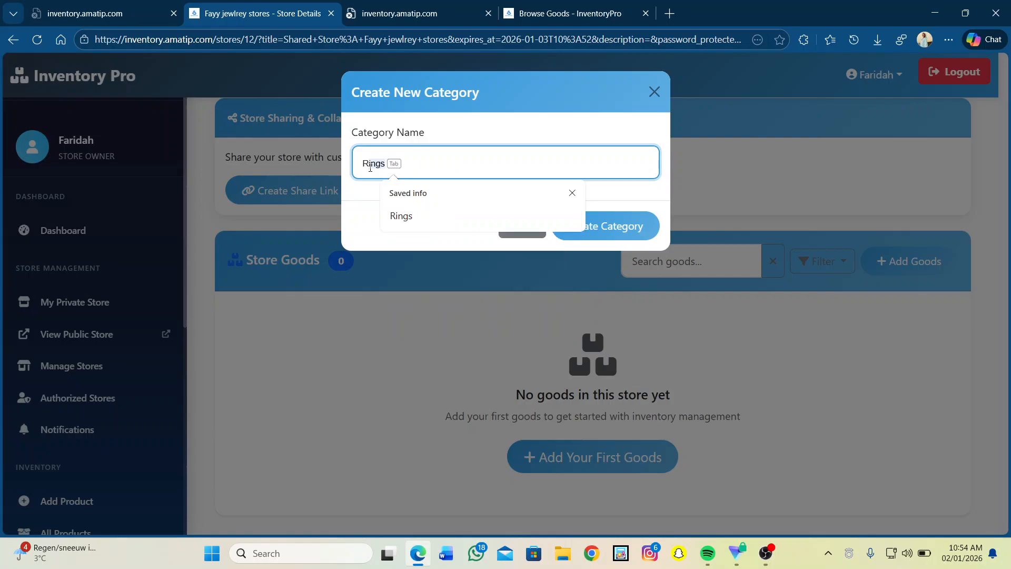
key(Tab)
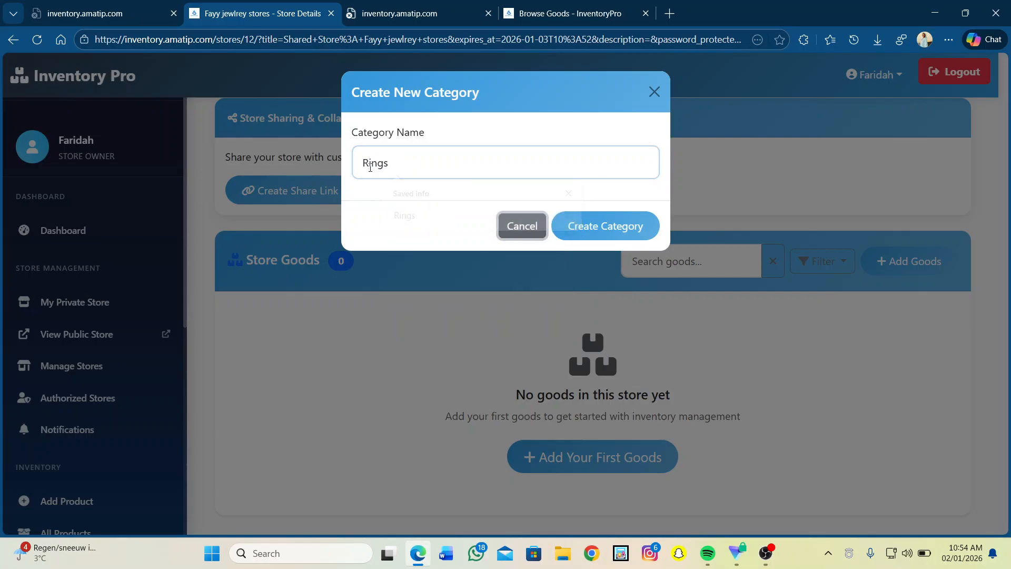
click(611, 225)
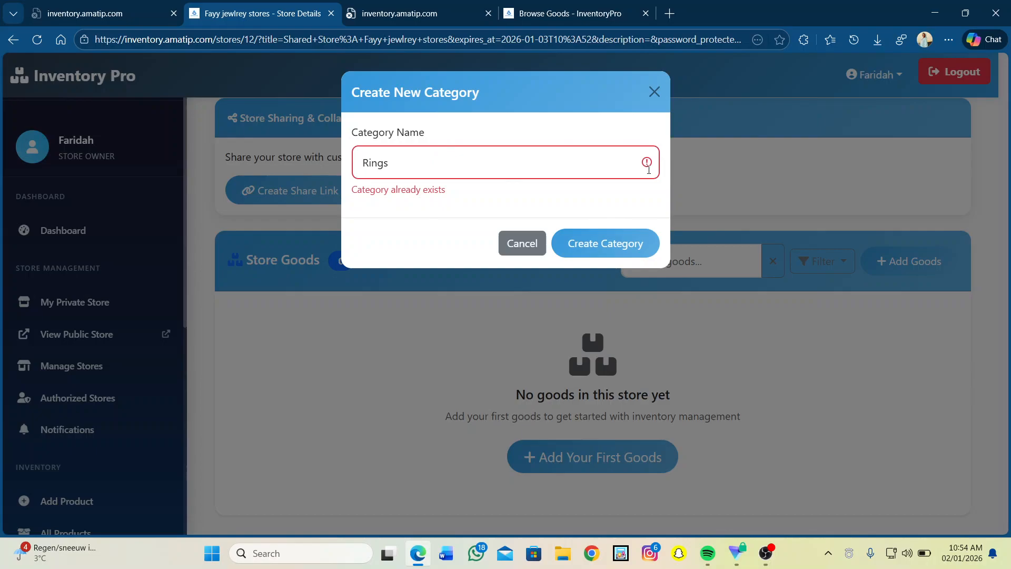
click(522, 243)
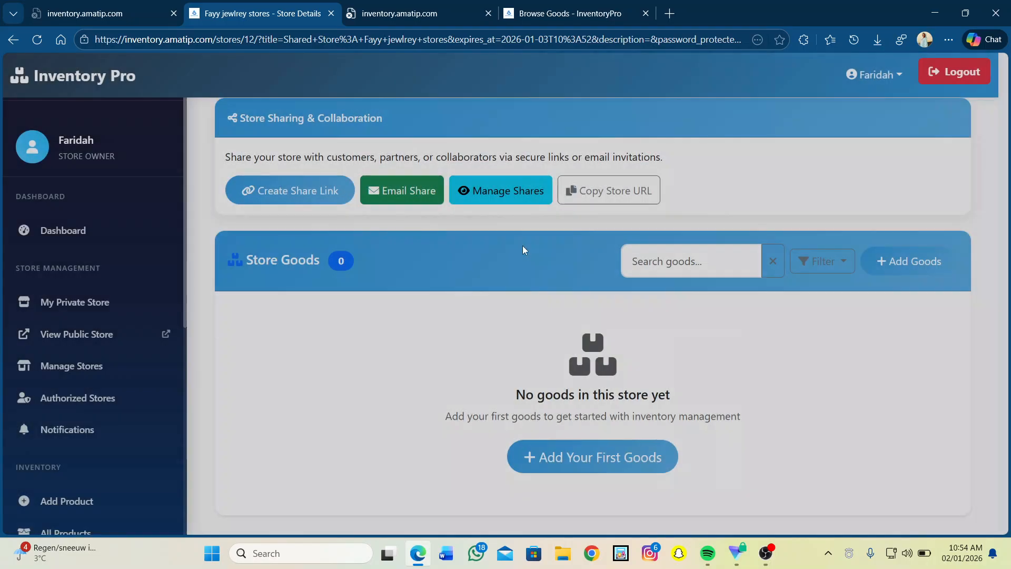
click(916, 257)
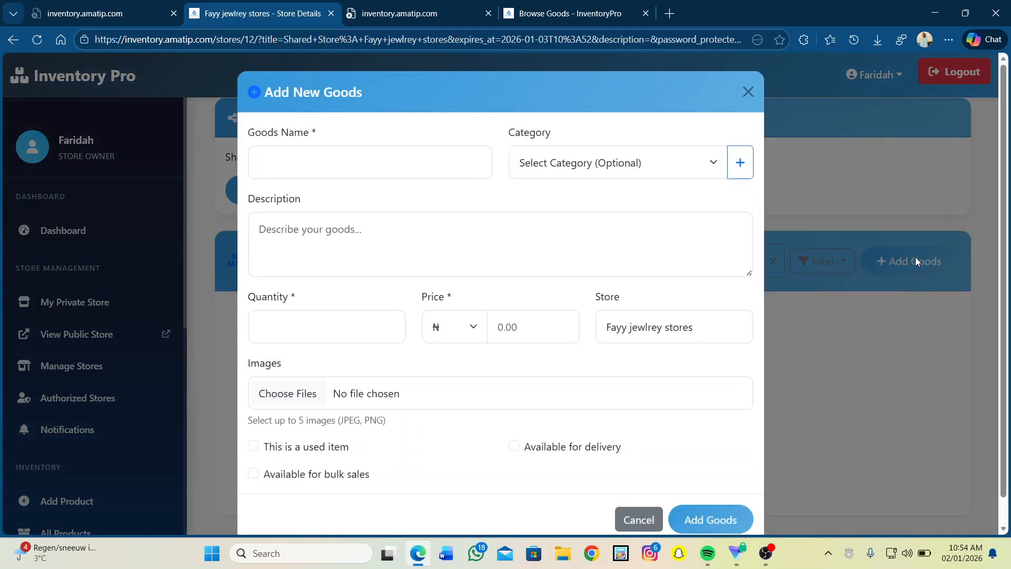
Name the new goods 'Stainless Steel Ring' and set its category to Rings.
click(377, 158)
text(s)
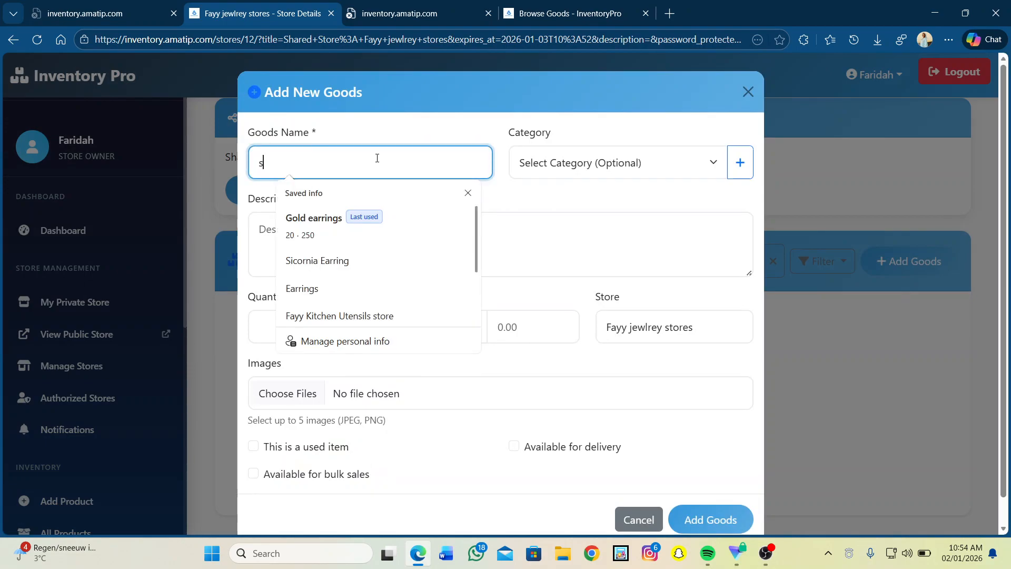
text(tainless Steel Ring)
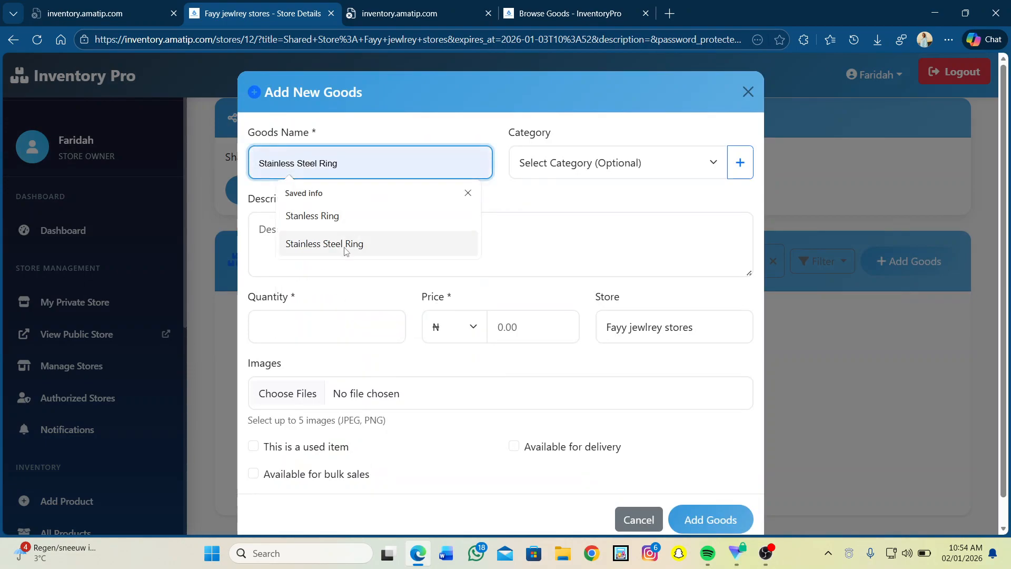
click(345, 244)
click(618, 167)
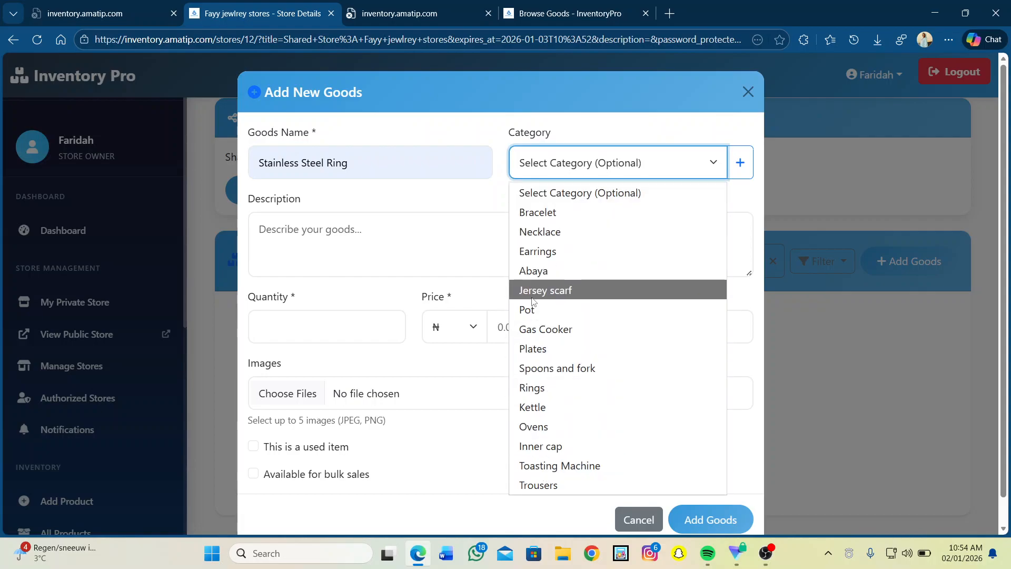
click(536, 395)
Add the description 'A durable non-tarnish ring', quantity 12 and price ₦12000.
click(306, 236)
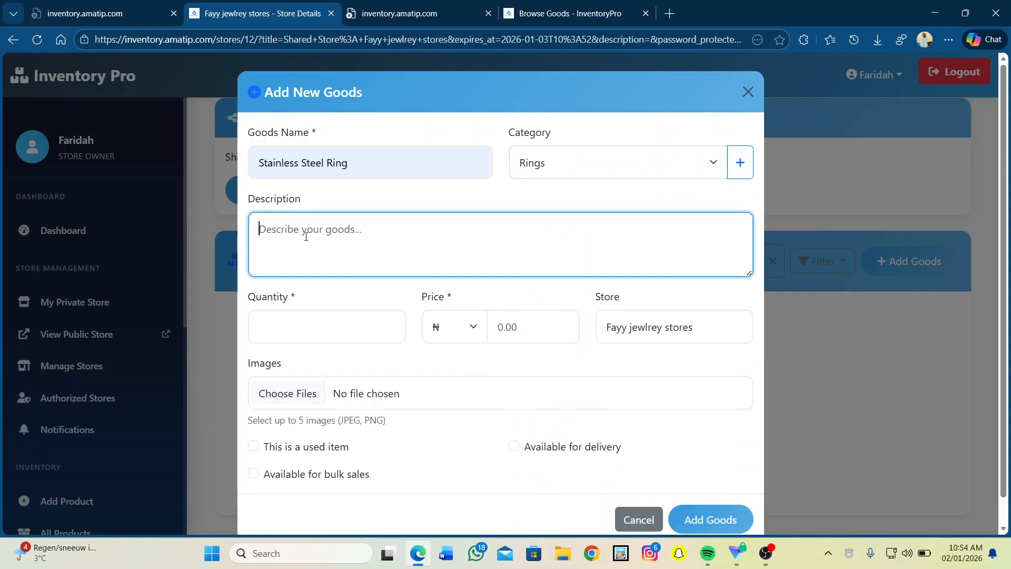
text(A )
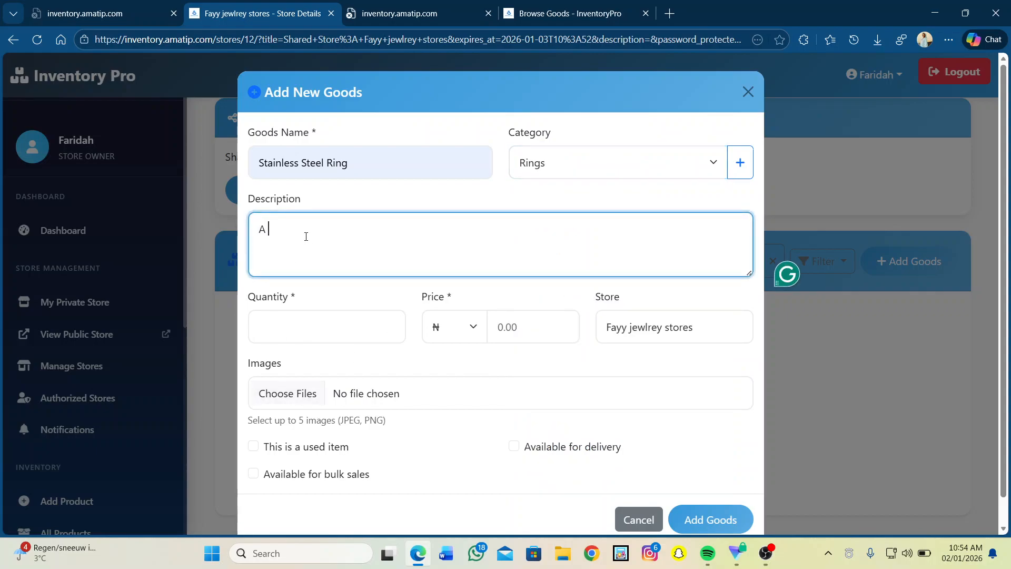
text(durable non-tarnish ring)
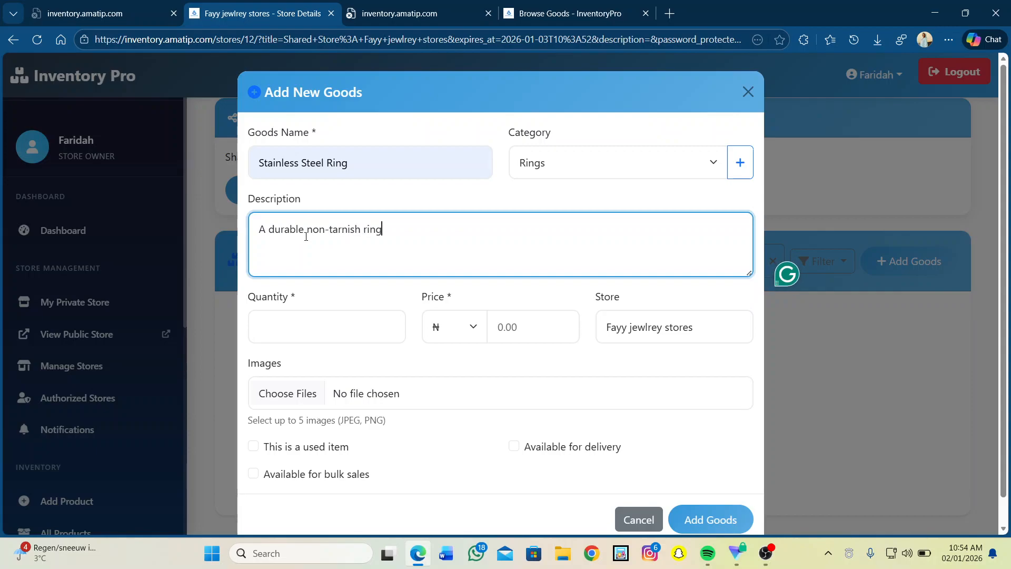
click(282, 331)
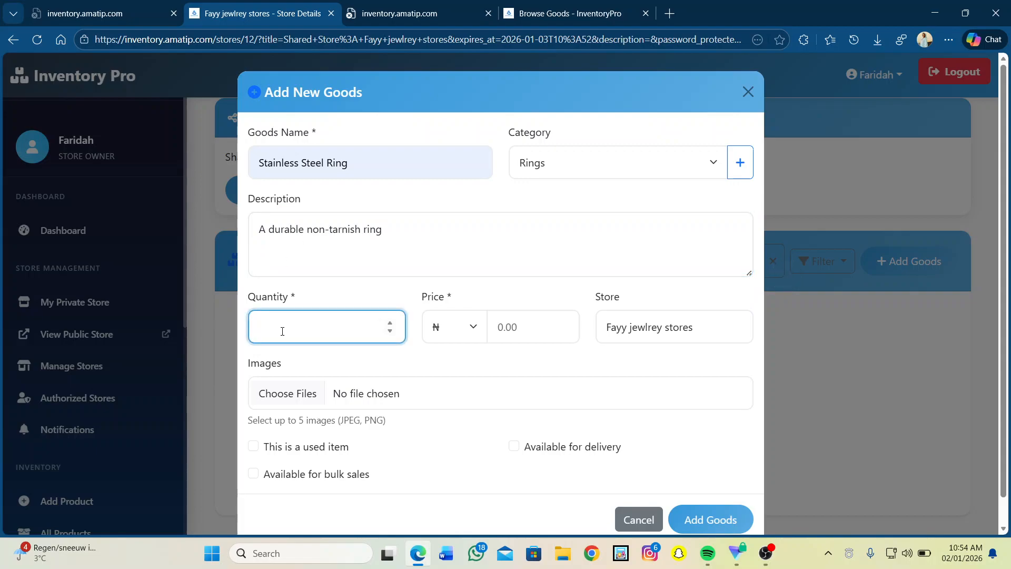
text(12)
click(478, 334)
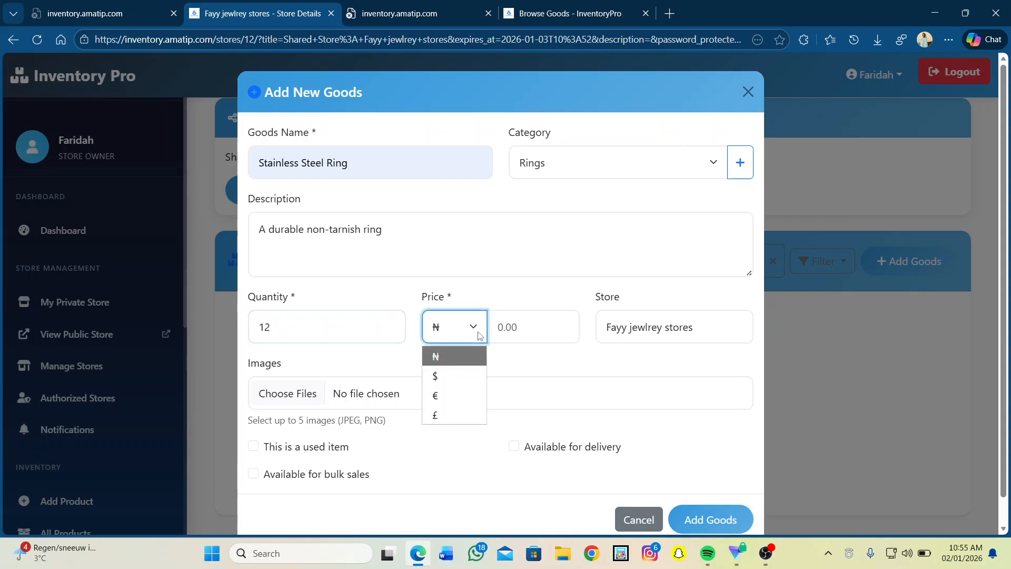
click(509, 326)
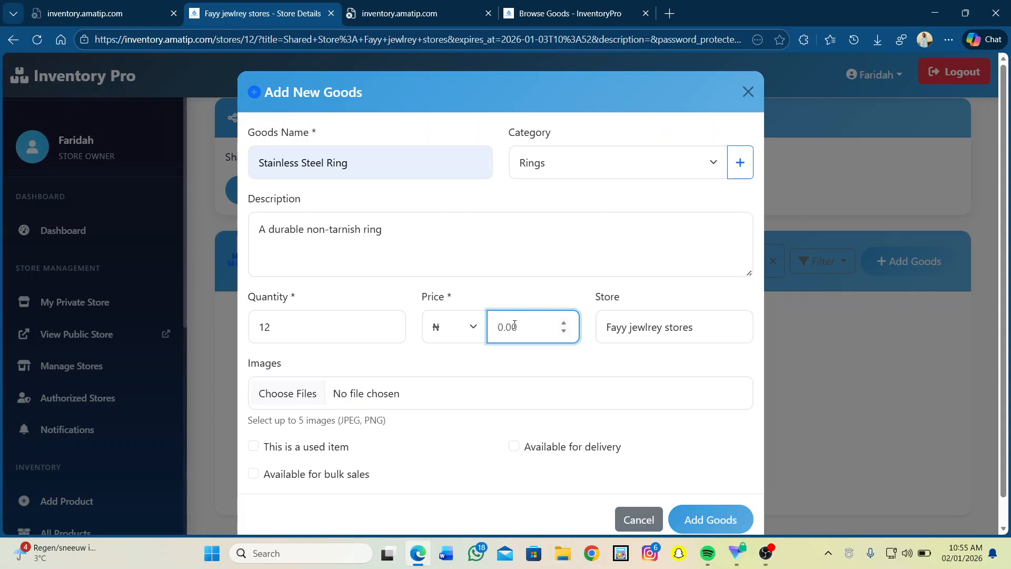
text(12000)
Upload the ring photo OIP (21).webp as the Stainless Steel Ring's image.
click(313, 399)
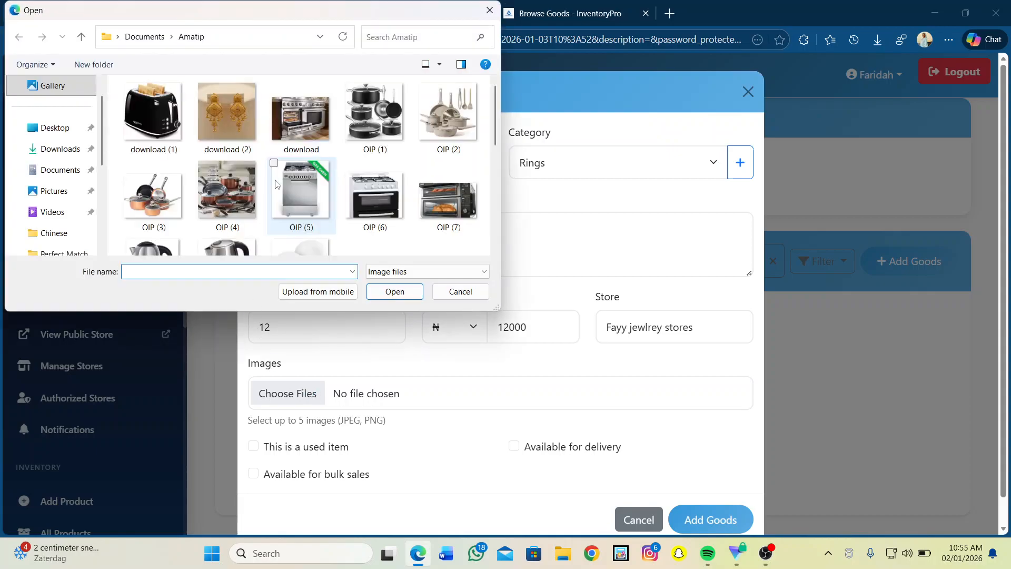
scroll(274, 184, down, 5)
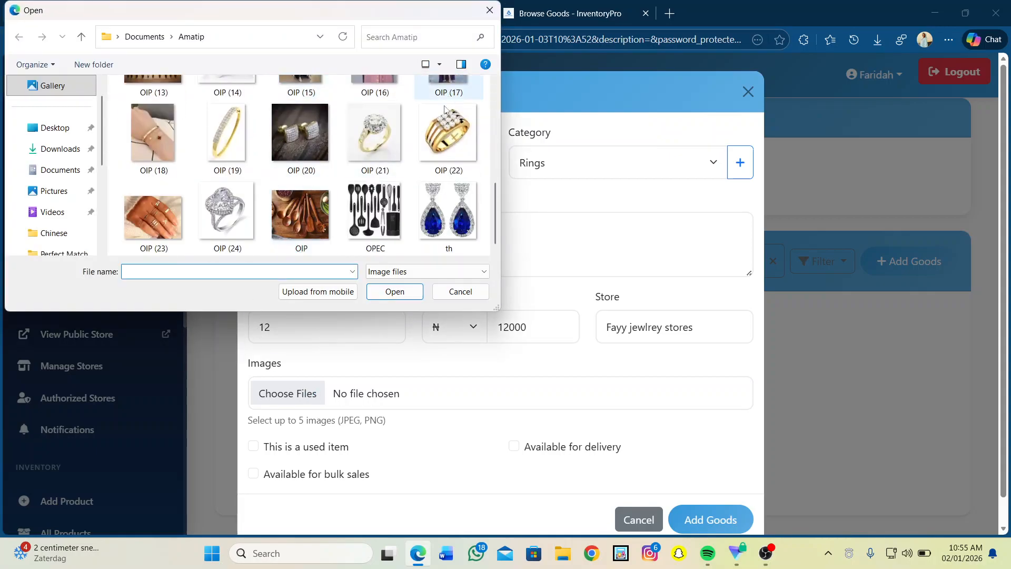
click(368, 134)
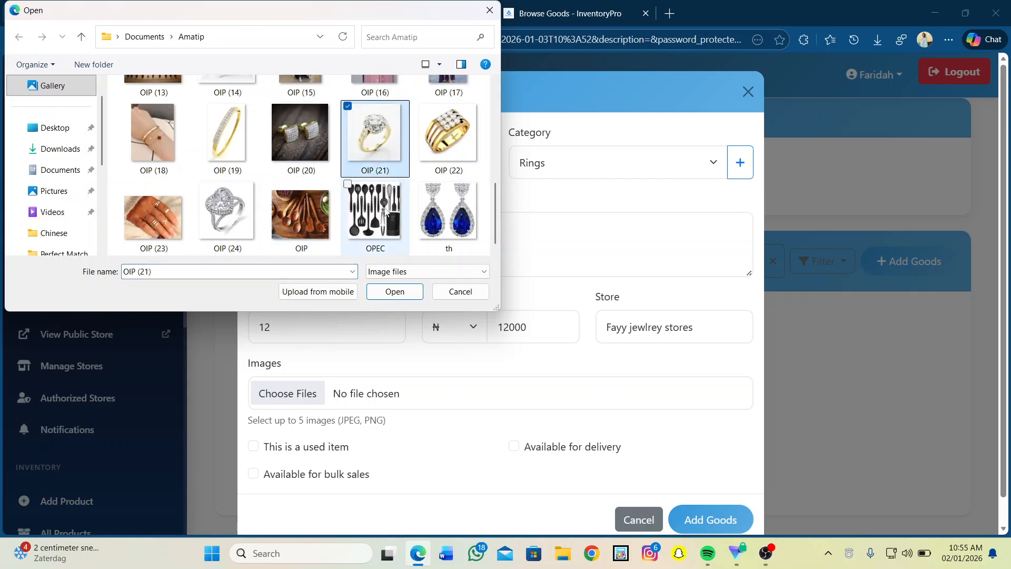
click(396, 292)
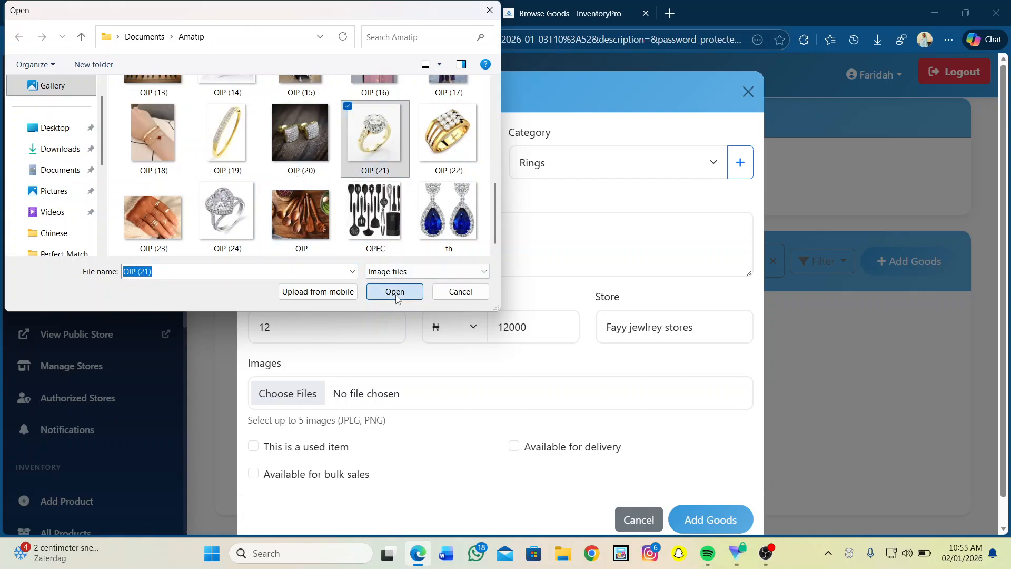
scroll(373, 446, down, 2)
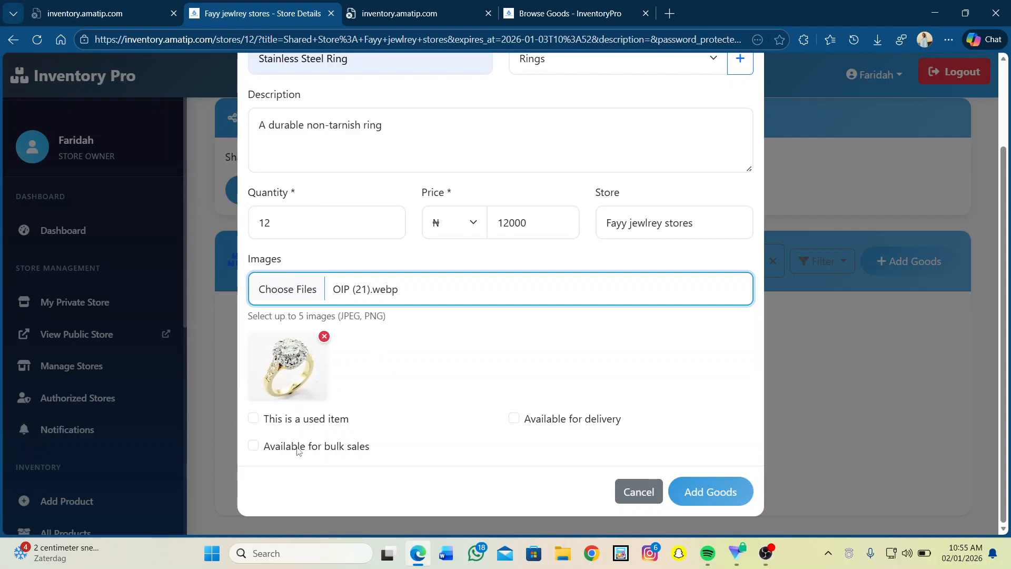
Mark the ring available for delivery and bulk sales, then save it to Fayy jewlrey stores.
click(519, 417)
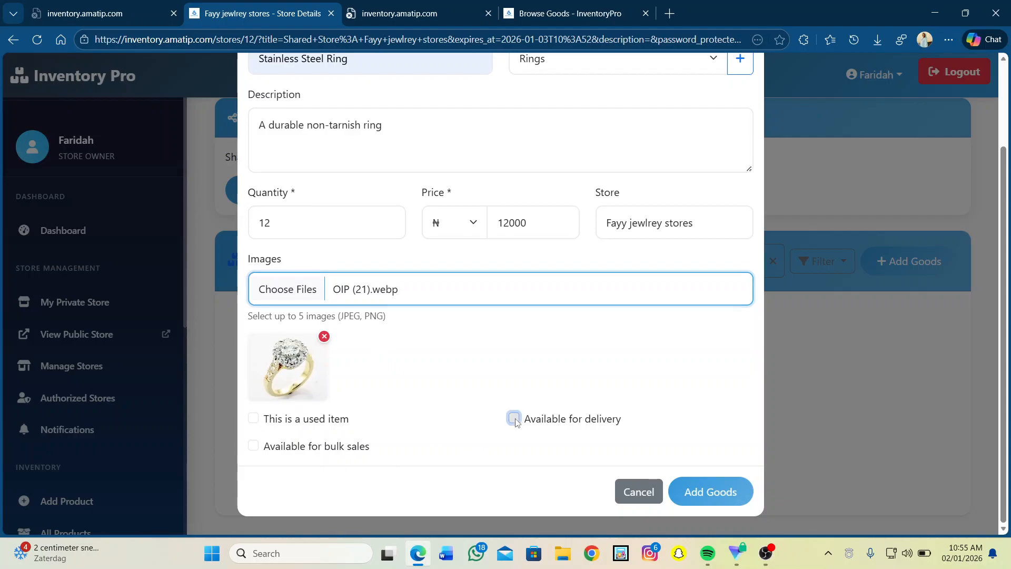
scroll(313, 466, down, 1)
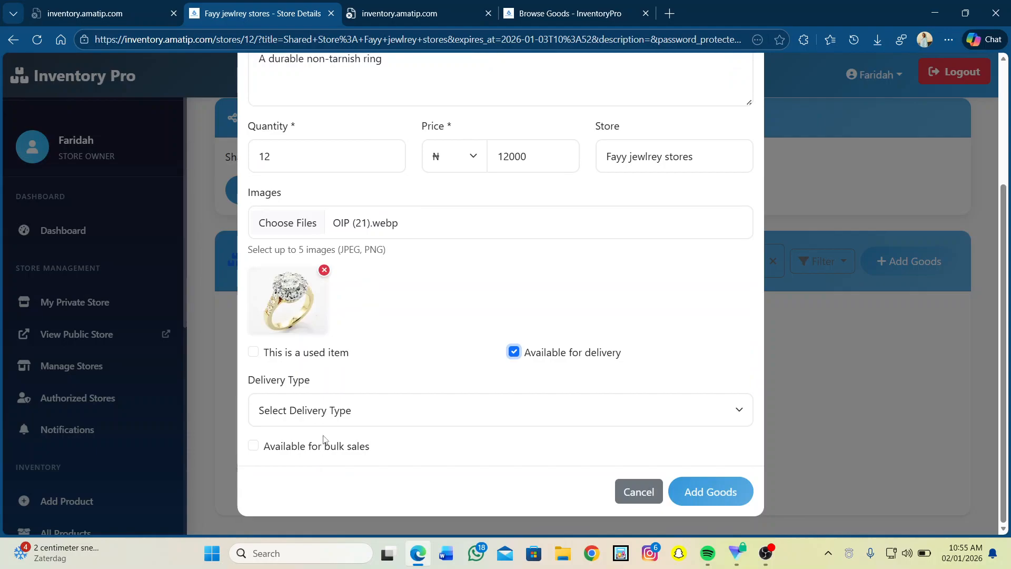
click(324, 410)
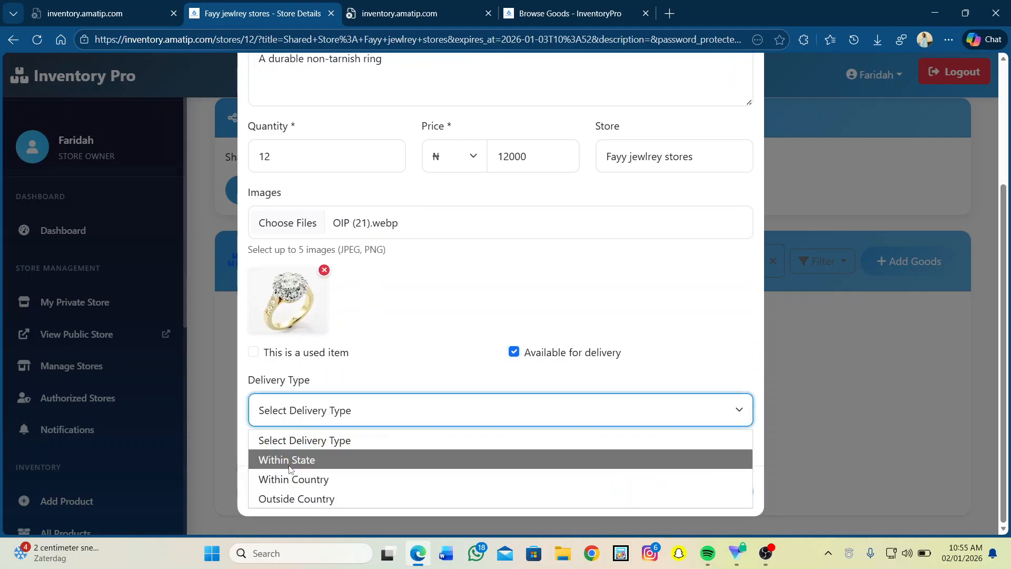
click(406, 340)
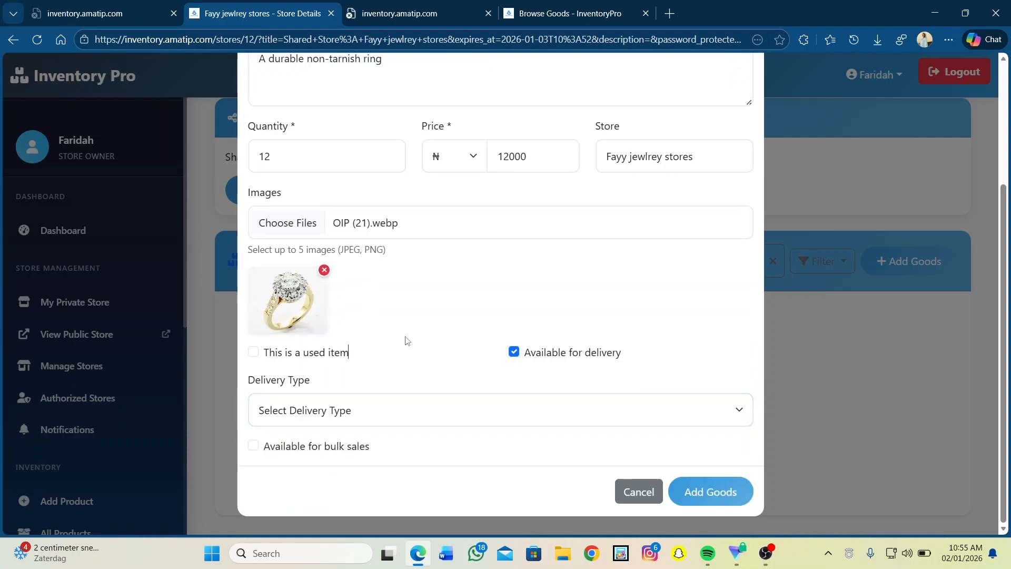
click(256, 446)
click(722, 497)
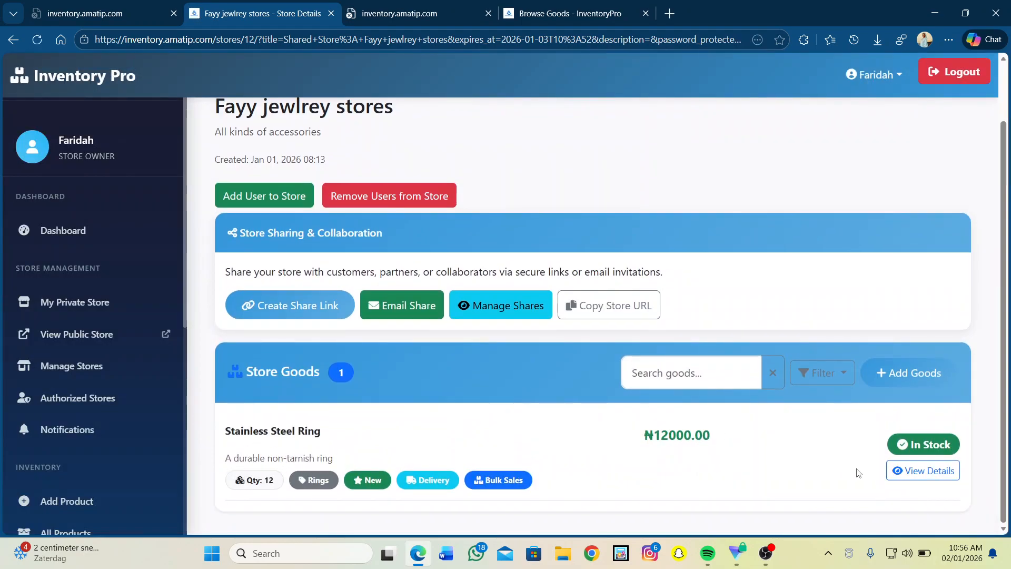
Open the Stainless Steel Ring's details page from the Store Goods list.
click(923, 470)
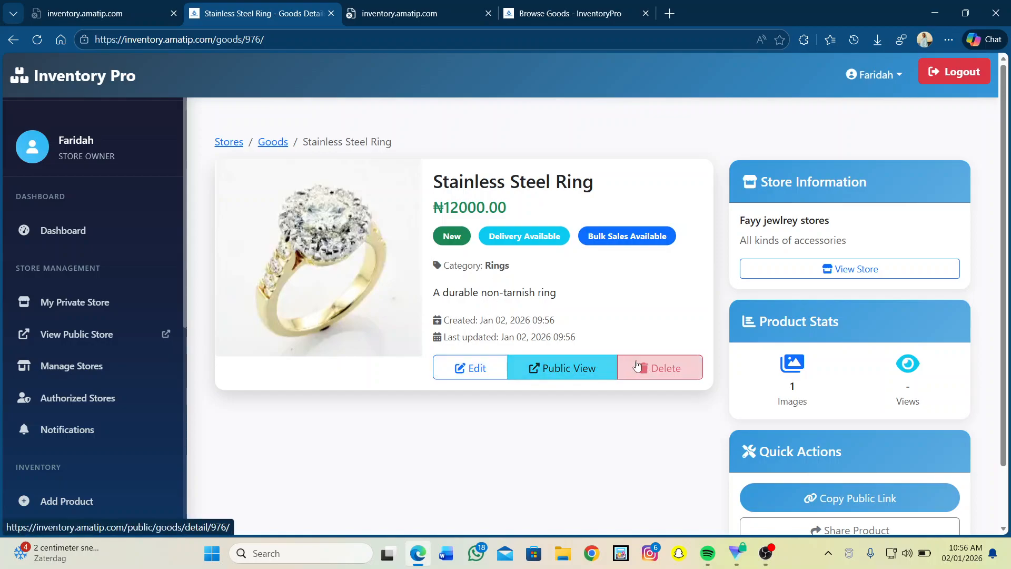
scroll(815, 222, down, 2)
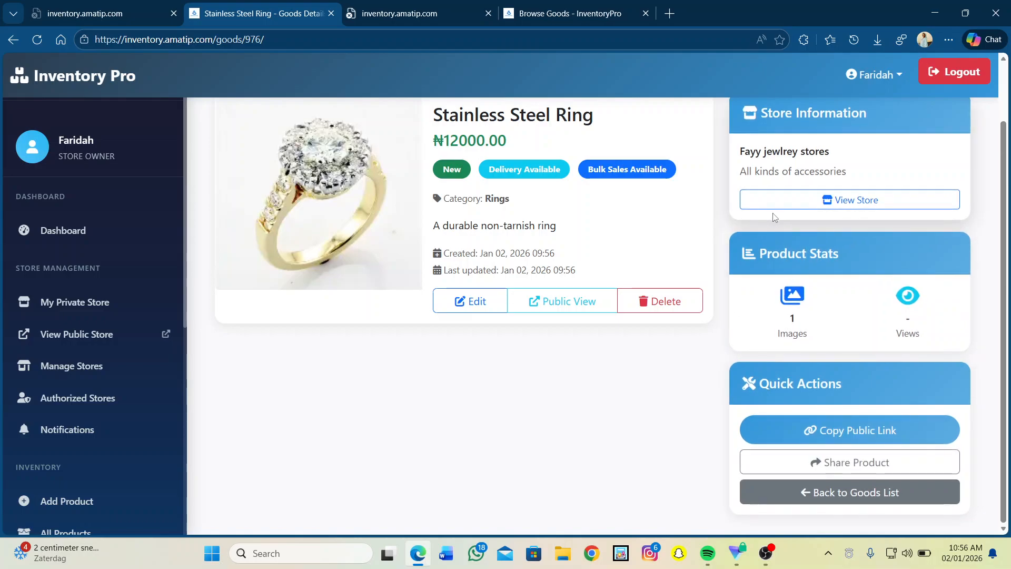
Review the ring's public listing (₦12000.00, 12 in stock, jewellery store seller), then return to the dashboard tab.
click(545, 301)
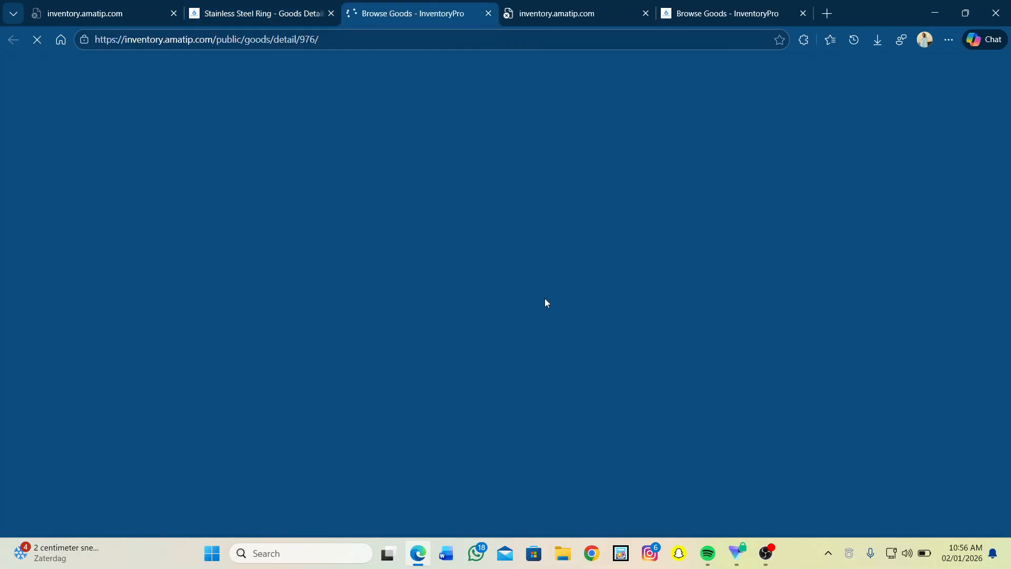
scroll(546, 301, down, 2)
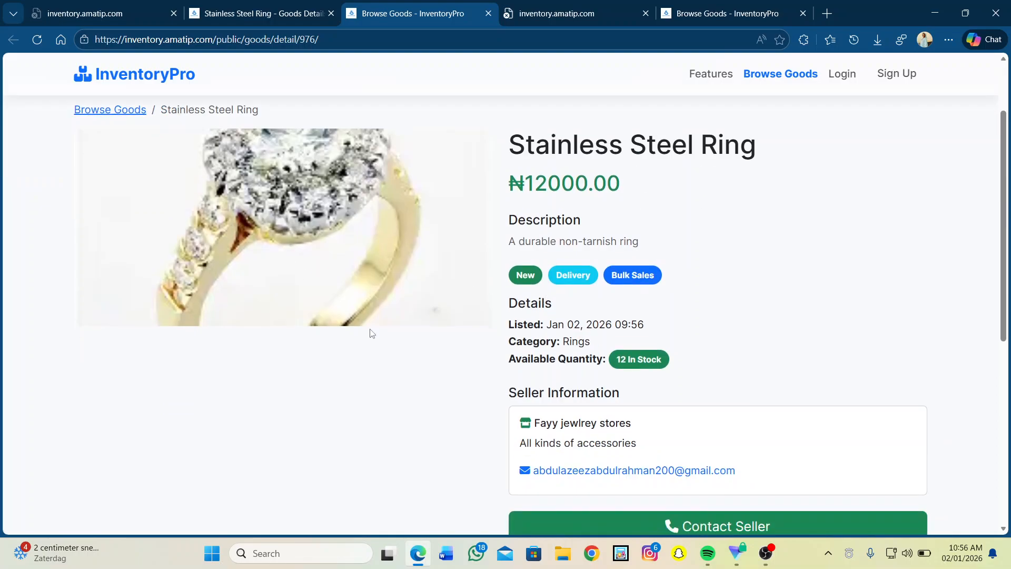
scroll(372, 333, up, 2)
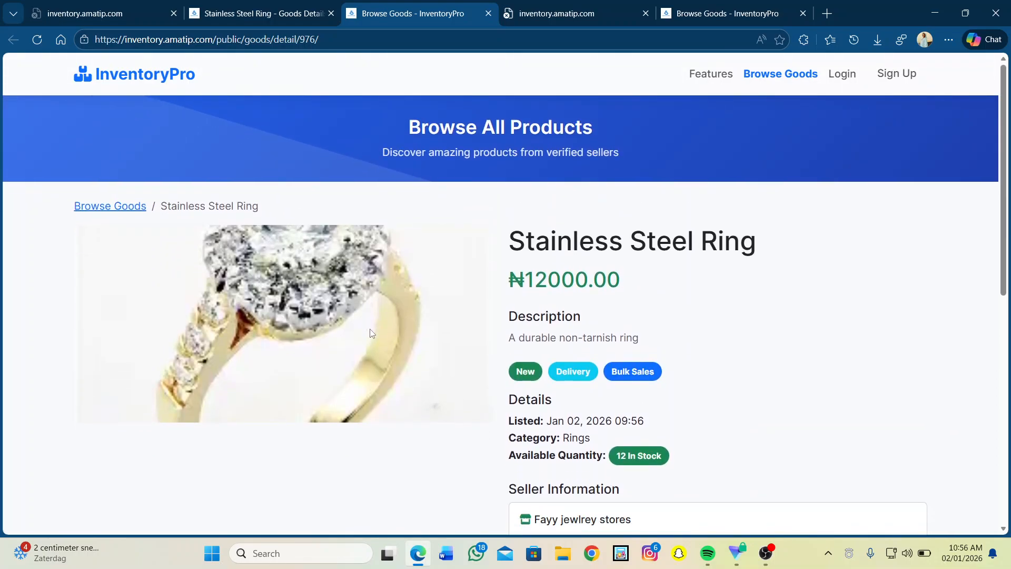
scroll(370, 332, down, 4)
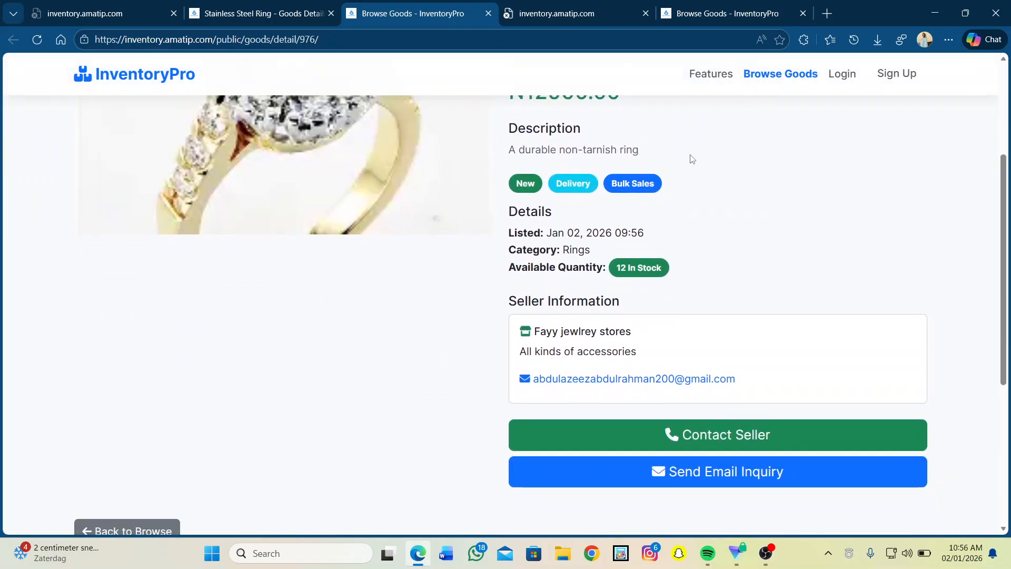
scroll(689, 158, up, 2)
scroll(692, 158, up, 2)
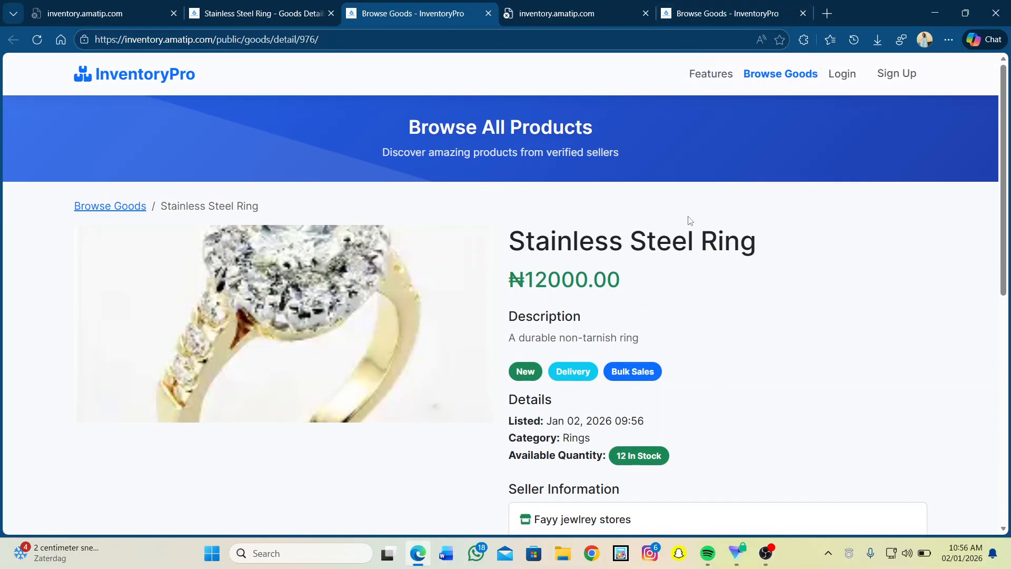
scroll(628, 381, down, 5)
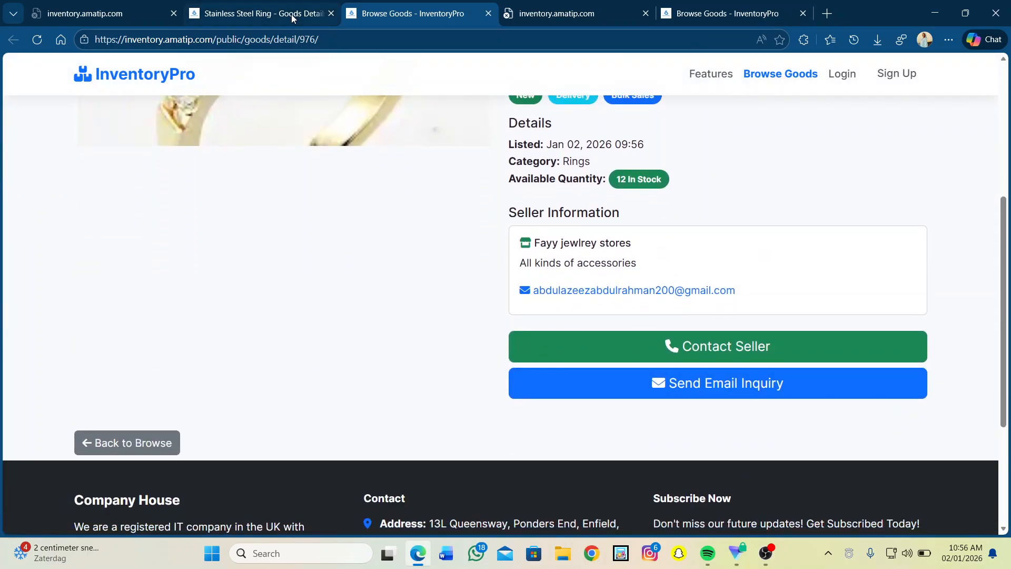
click(292, 14)
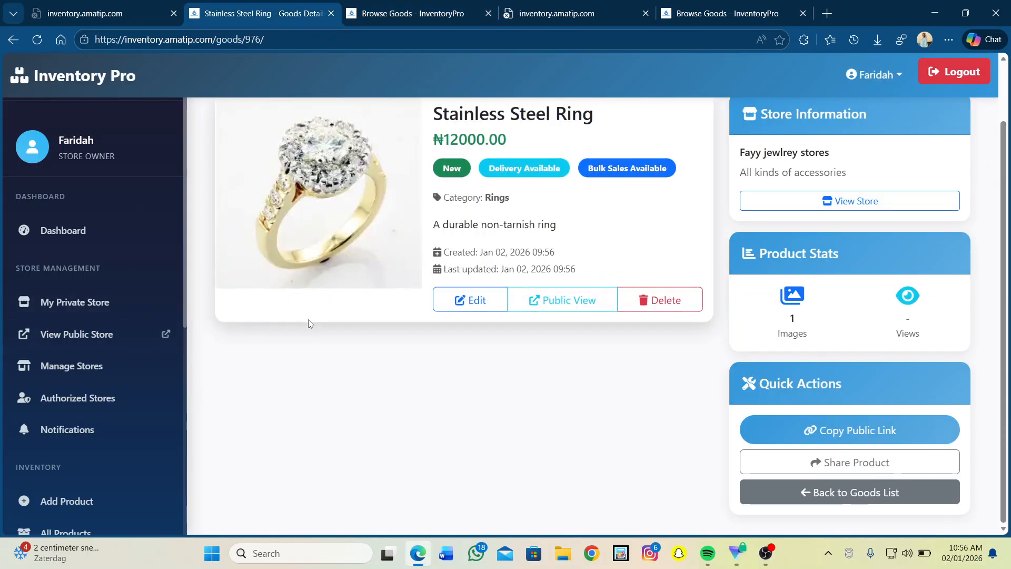
From My Stores, view Fayy clothing Store's two abayas and copy its store URL.
scroll(309, 323, up, 2)
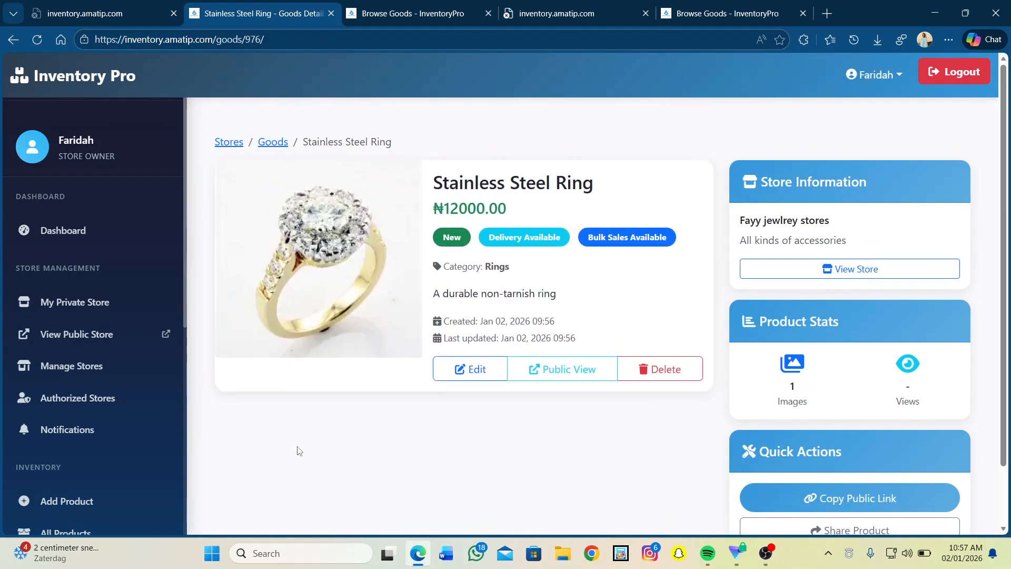
scroll(299, 450, down, 2)
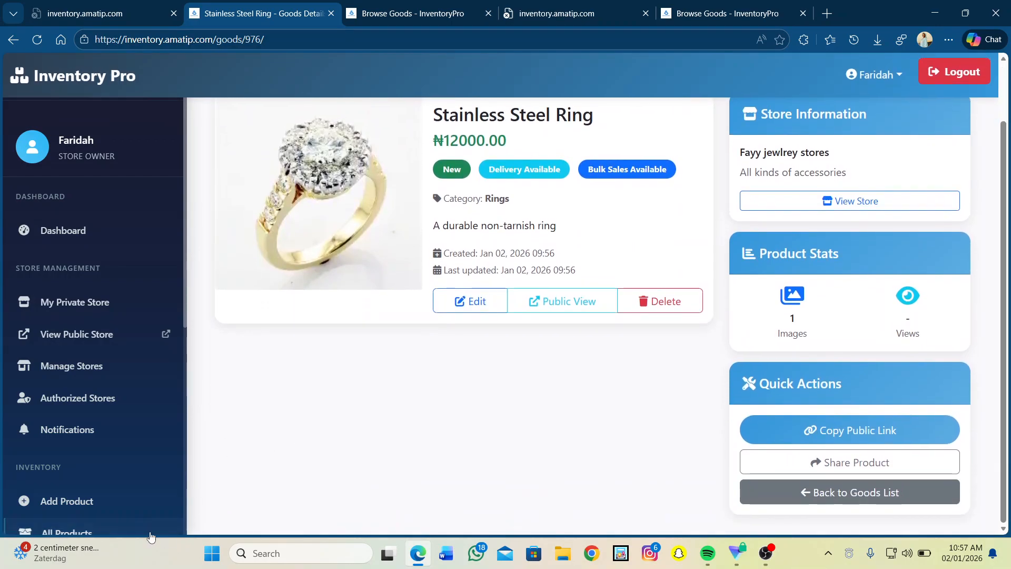
scroll(118, 447, down, 2)
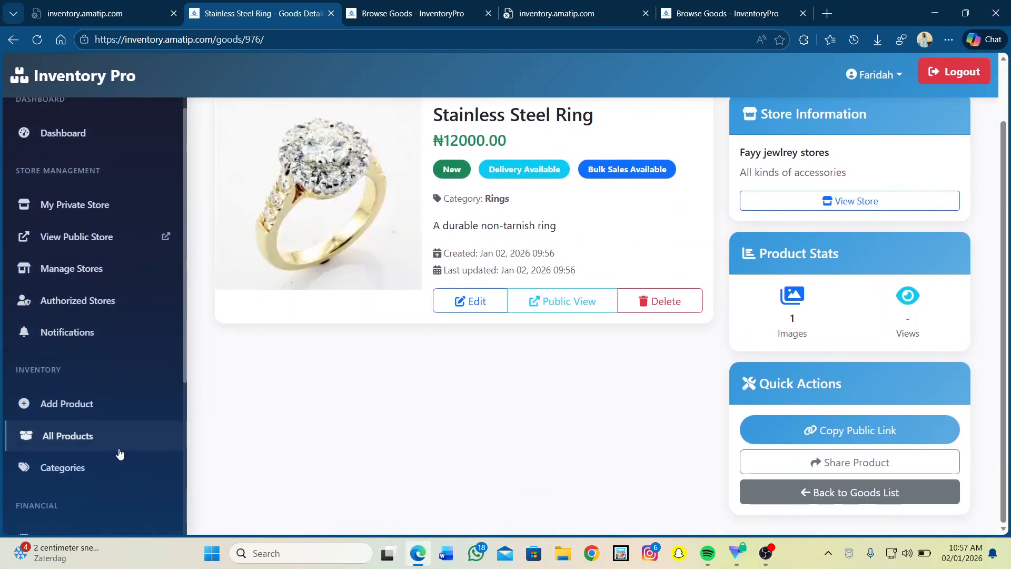
click(87, 407)
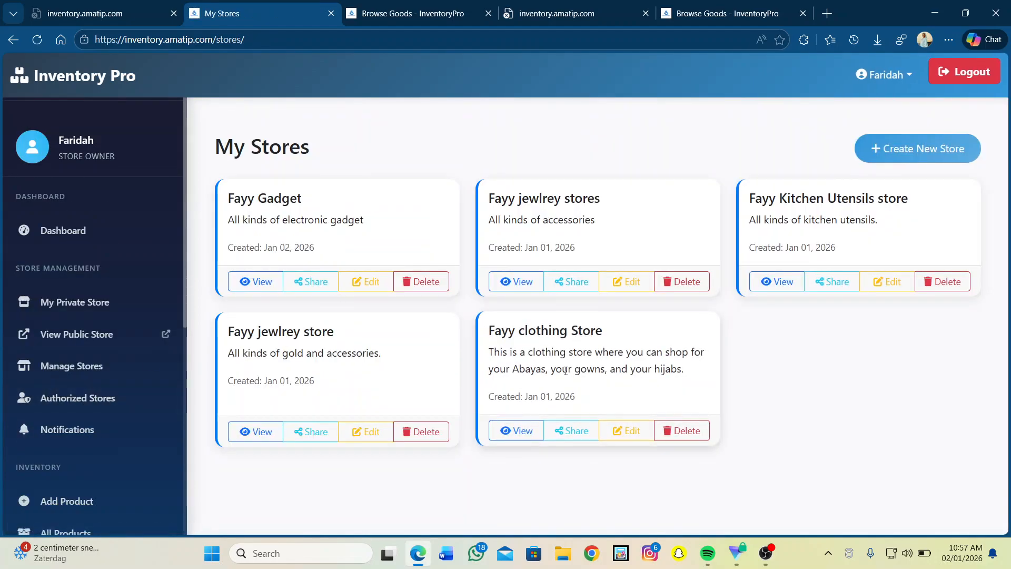
click(518, 436)
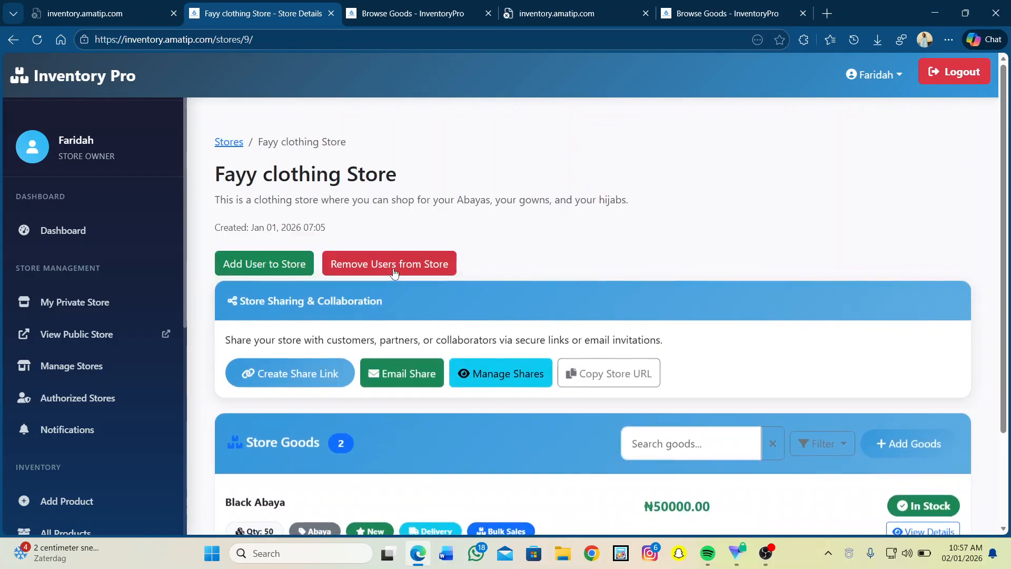
scroll(394, 272, down, 2)
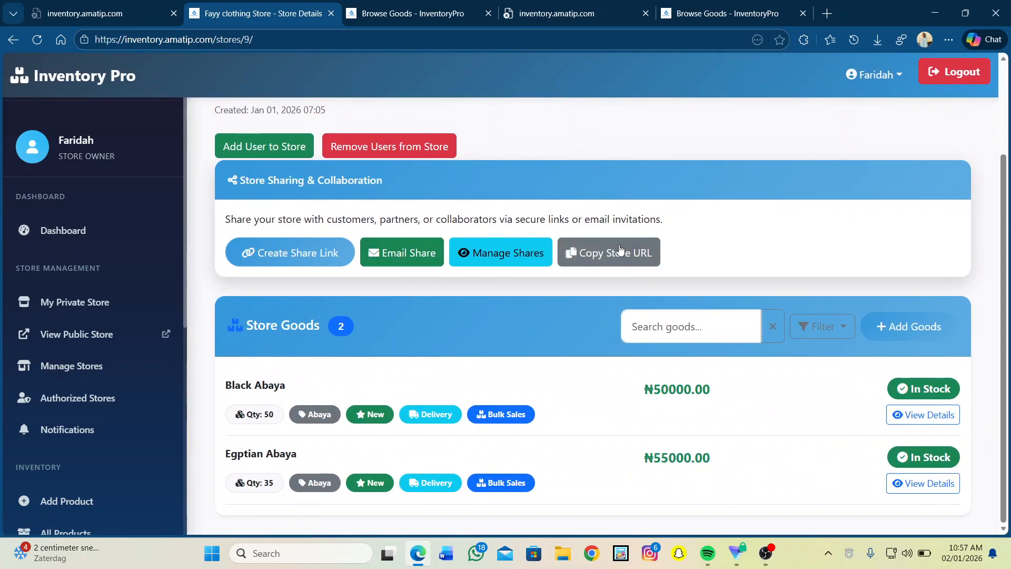
click(620, 250)
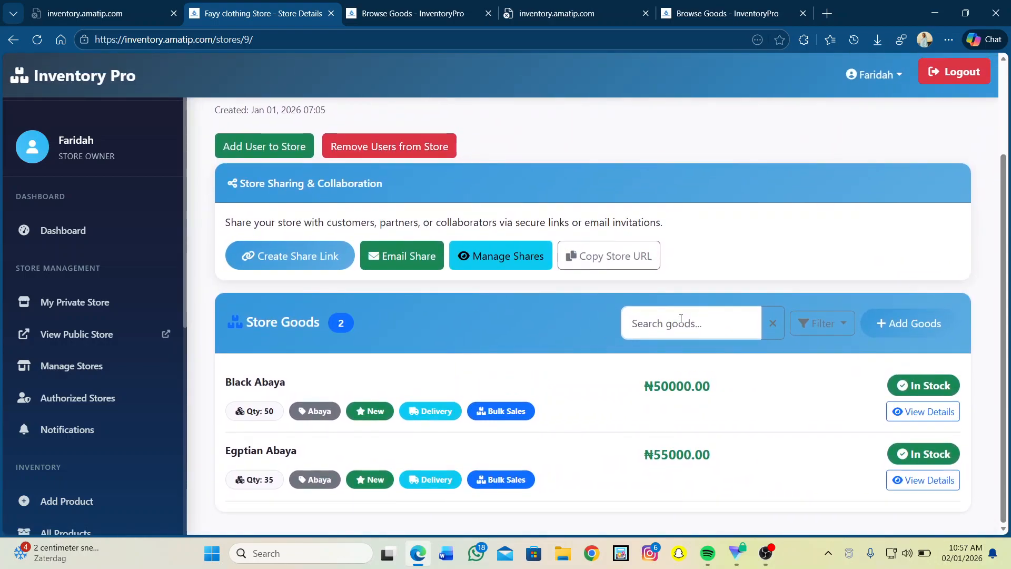
Start new clothing-store goods named 'Dubai Abaya' in the Abaya category.
click(905, 323)
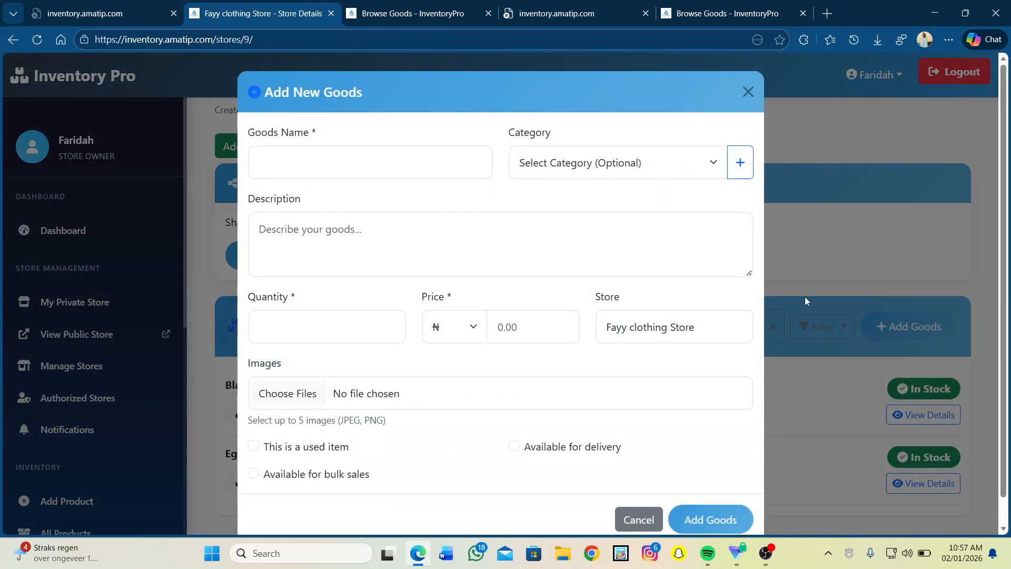
click(303, 166)
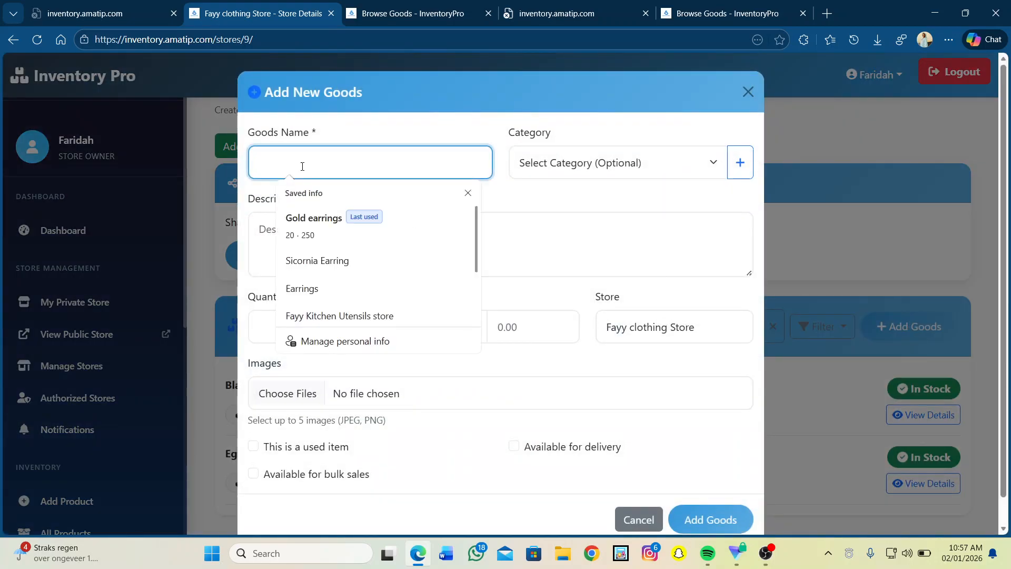
text(Dubai Abaya)
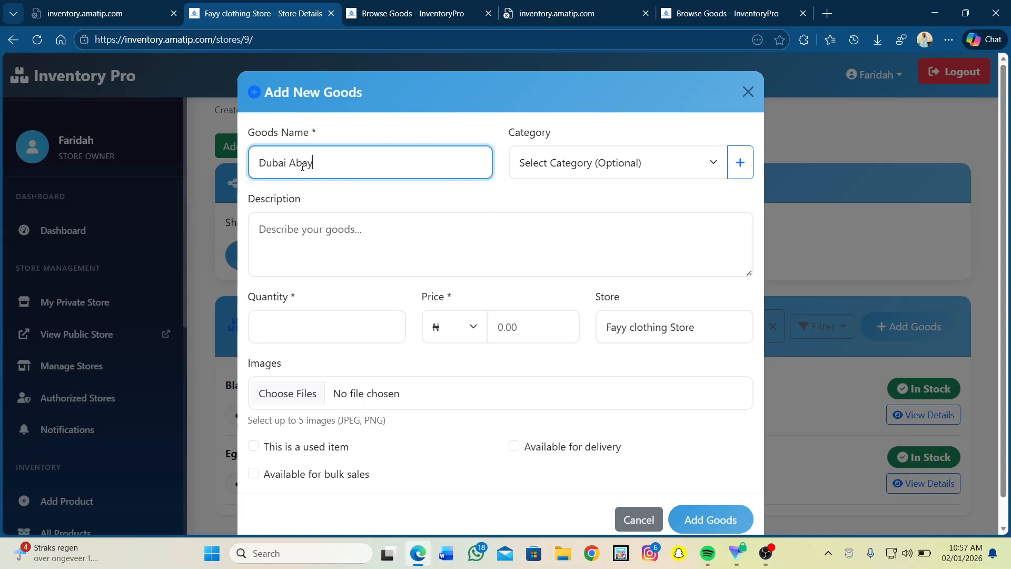
click(580, 163)
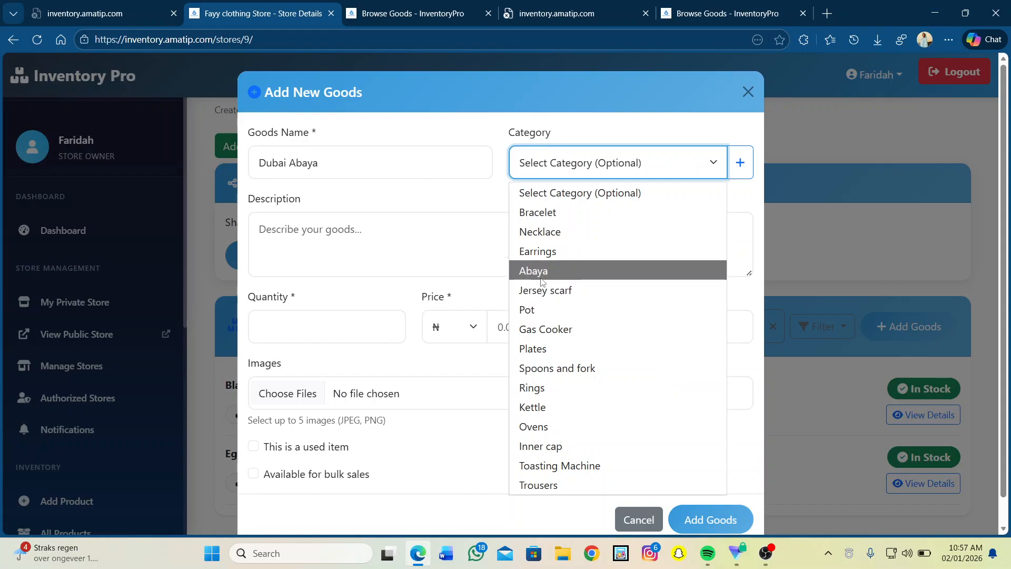
click(541, 281)
Enter quantity 50 and price ₦55000 for the Dubai Abaya.
click(323, 235)
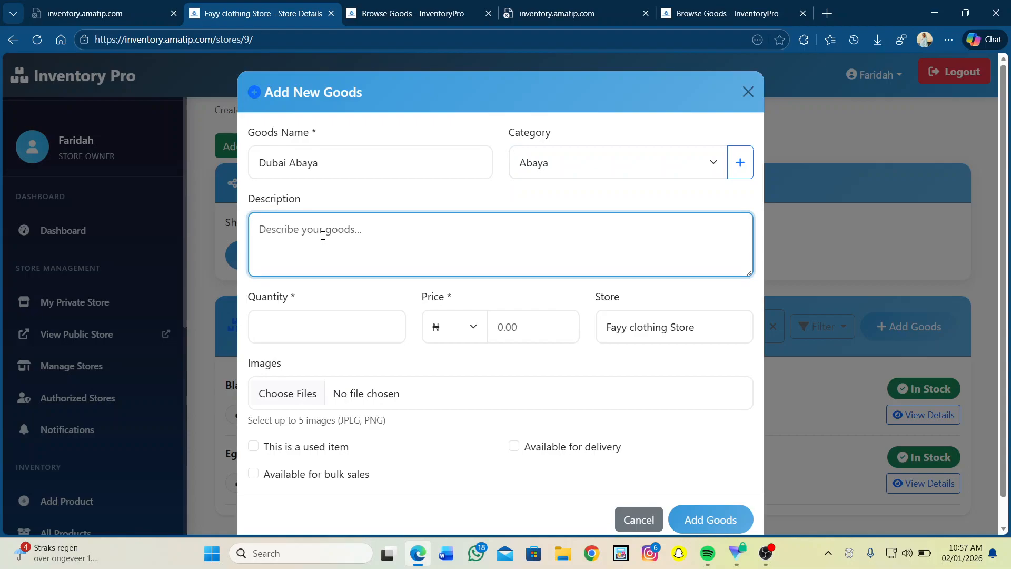
click(284, 327)
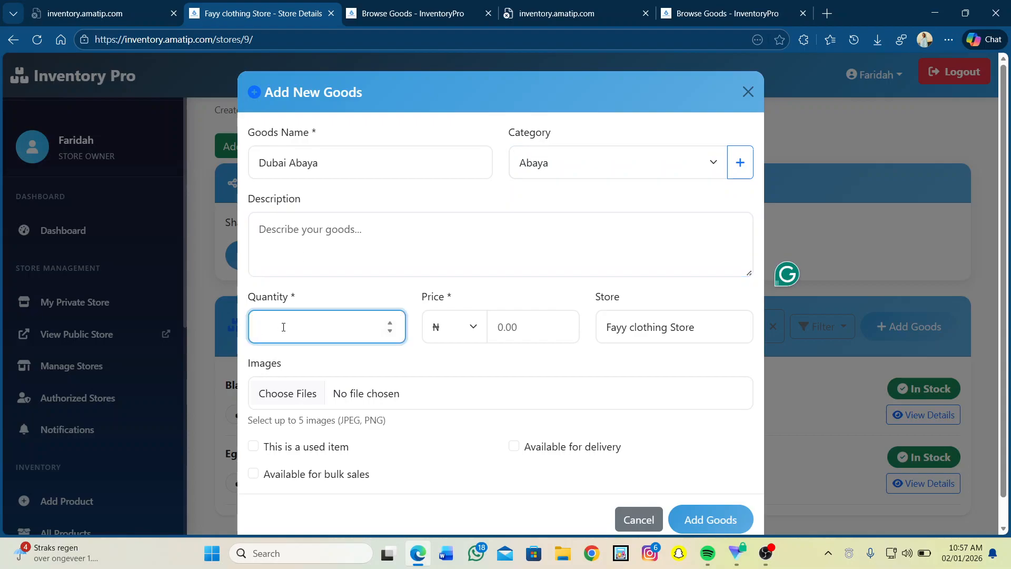
text(50)
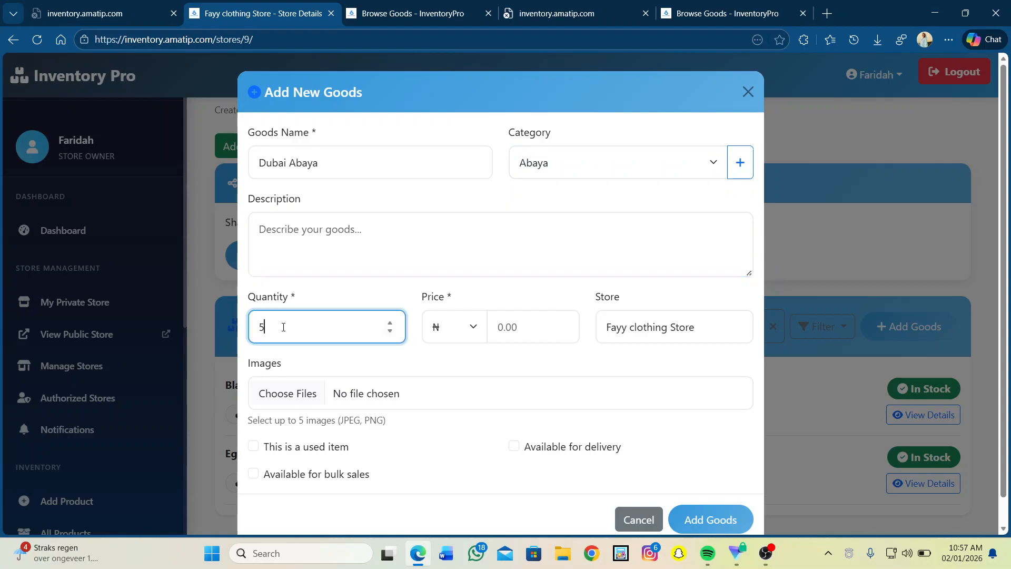
click(464, 331)
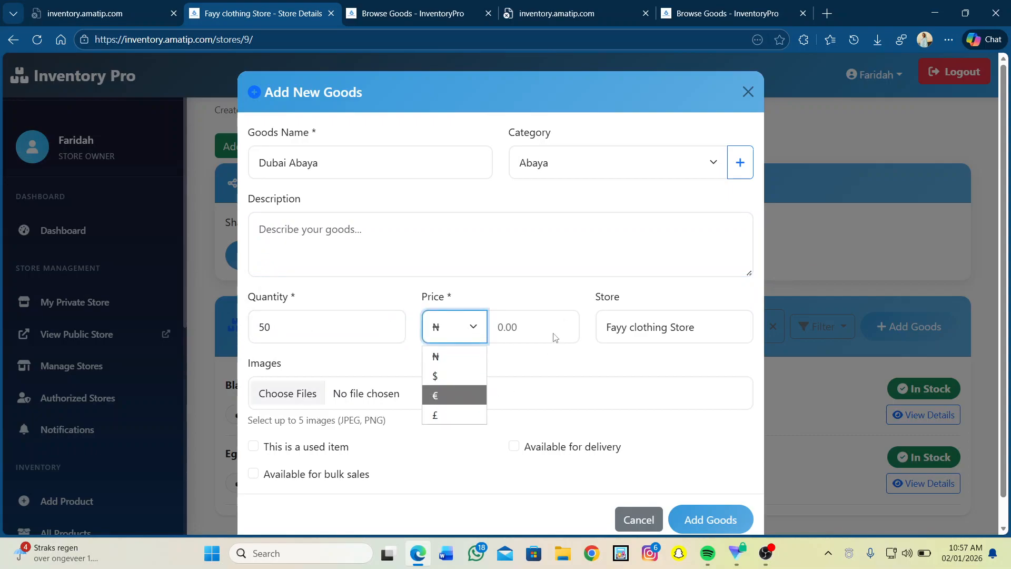
click(525, 330)
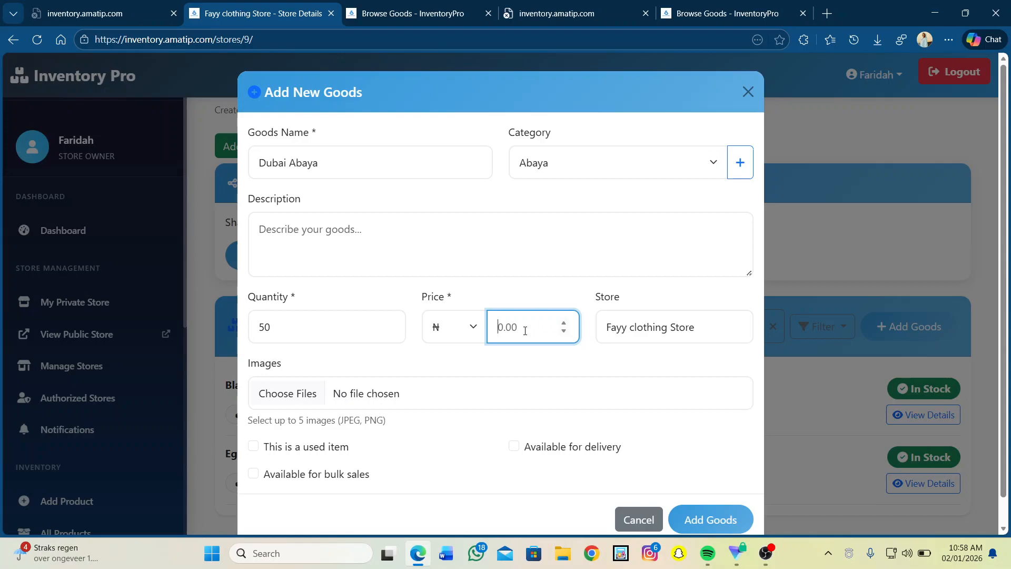
text(55000)
click(297, 395)
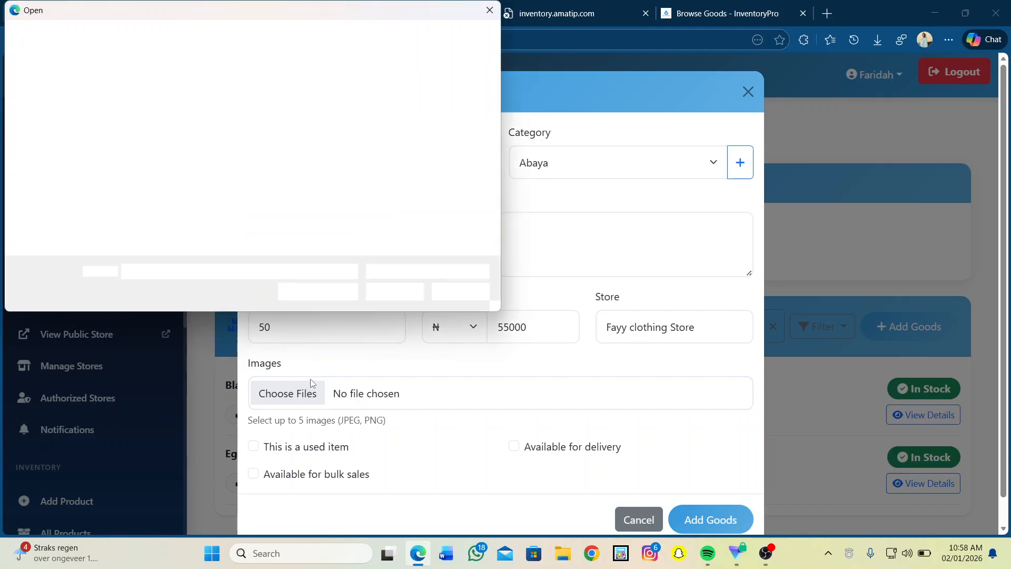
Attach the purple abaya photo OIP (17).webp from the Amatip folder to the Dubai Abaya.
scroll(311, 221, down, 5)
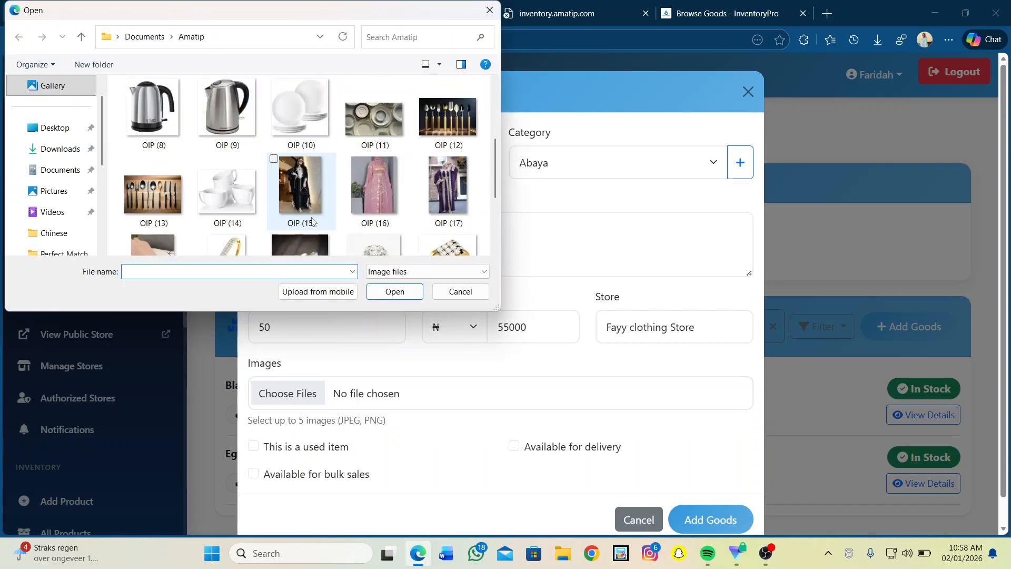
scroll(311, 217, up, 4)
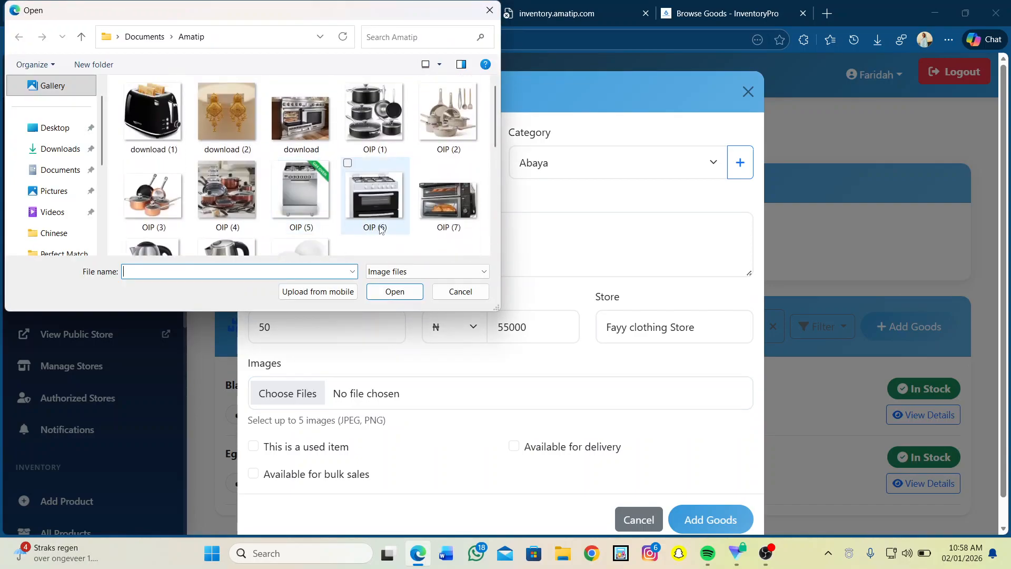
scroll(377, 226, down, 1)
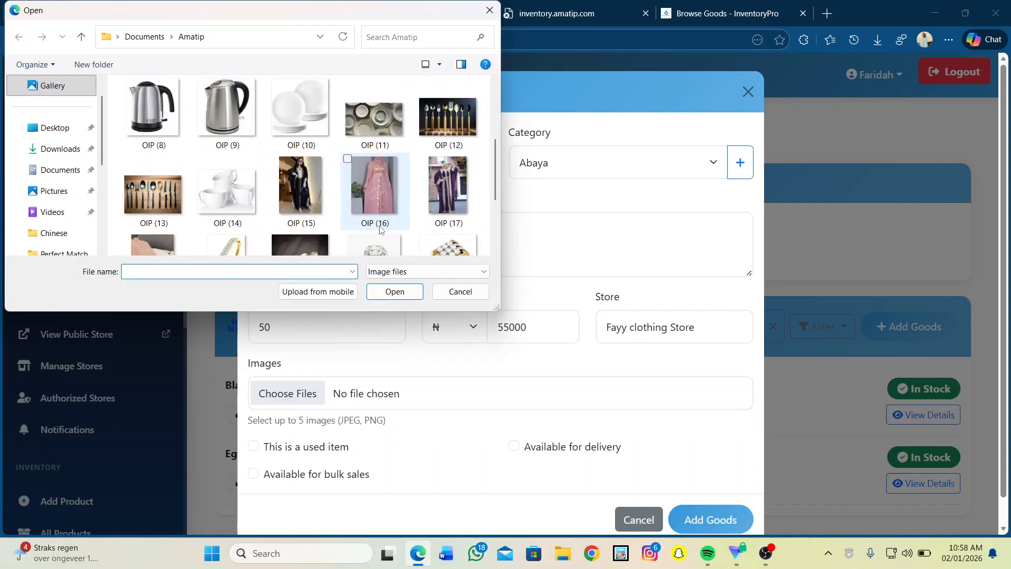
click(444, 191)
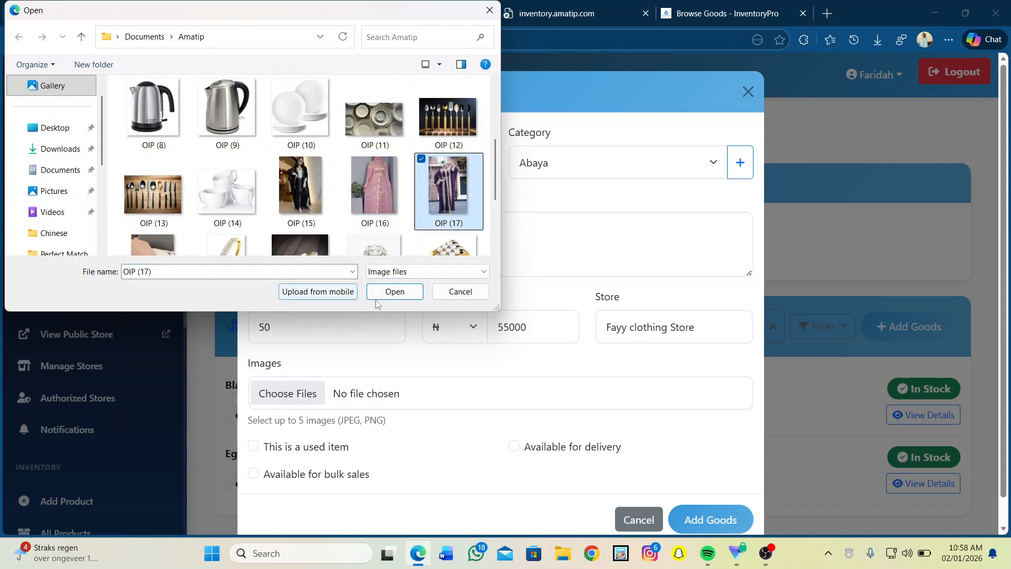
click(393, 292)
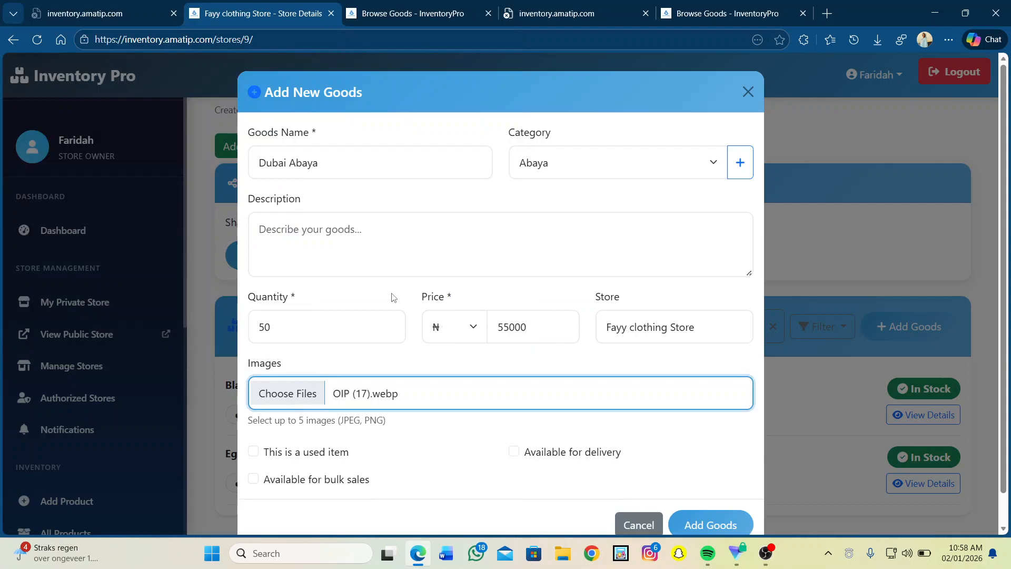
Enable bulk sales and Within Country delivery, then save the Dubai Abaya to the clothing store.
scroll(371, 442, down, 2)
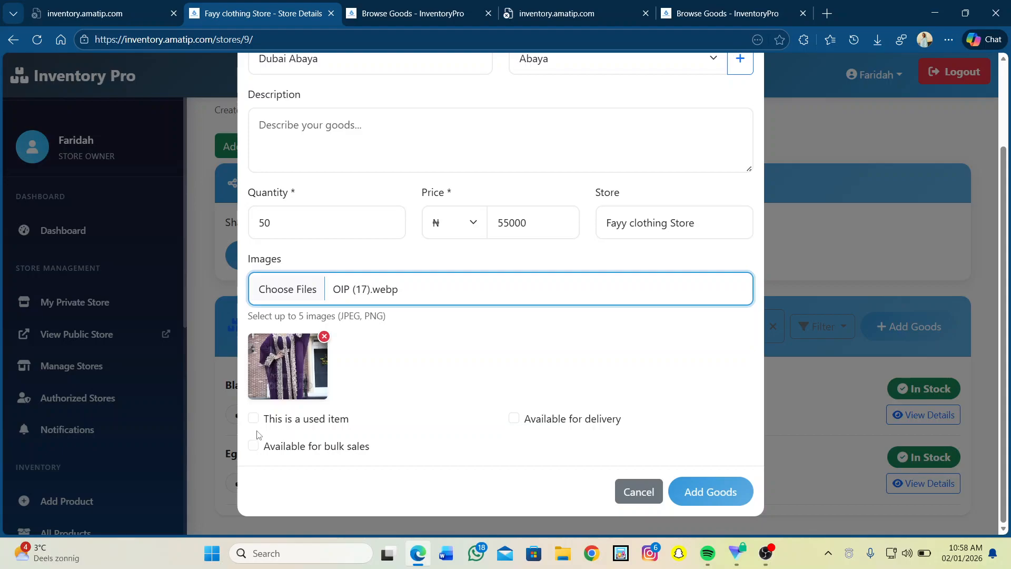
click(255, 448)
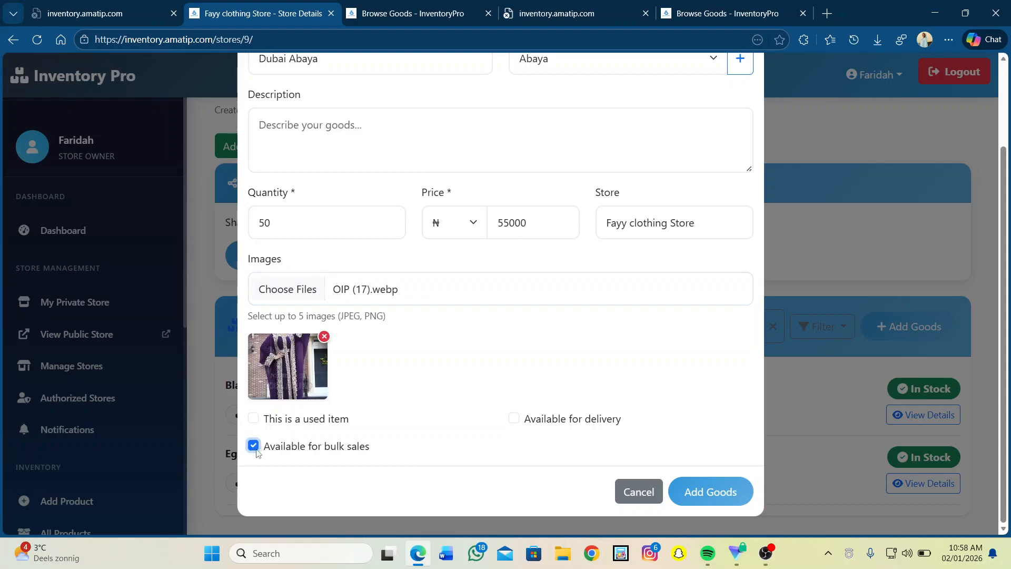
click(514, 418)
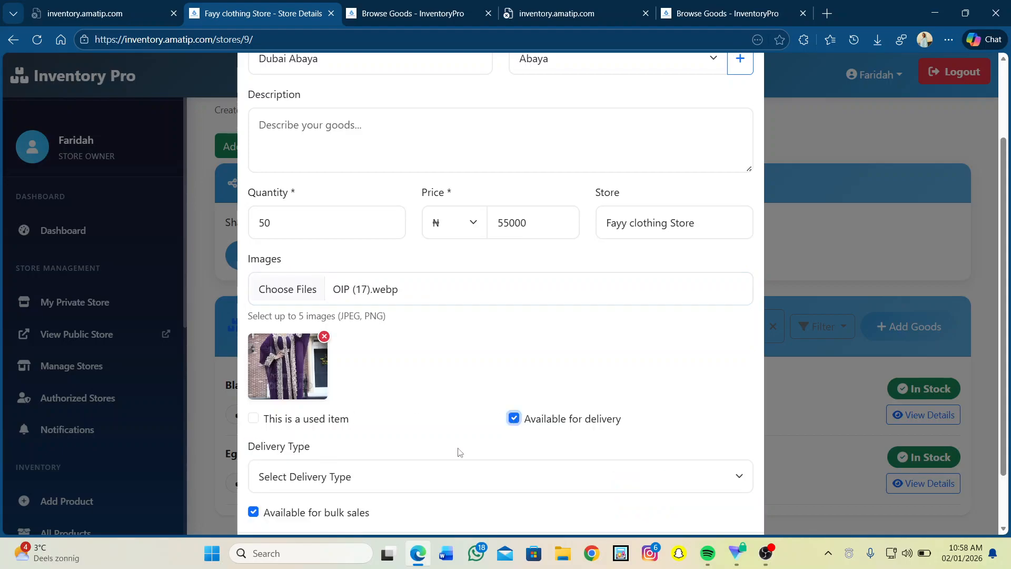
click(392, 470)
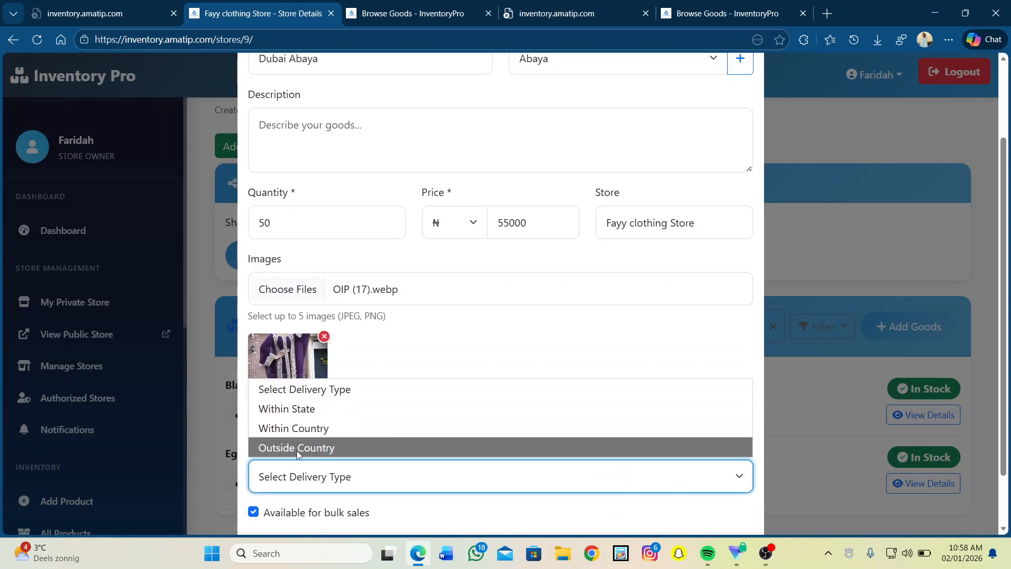
click(295, 433)
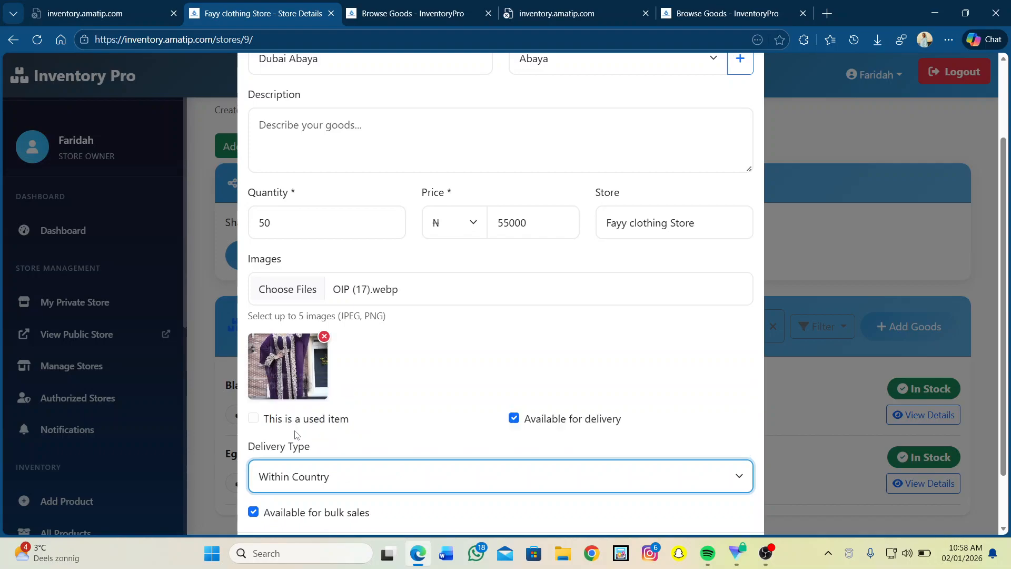
scroll(296, 434, down, 1)
click(717, 490)
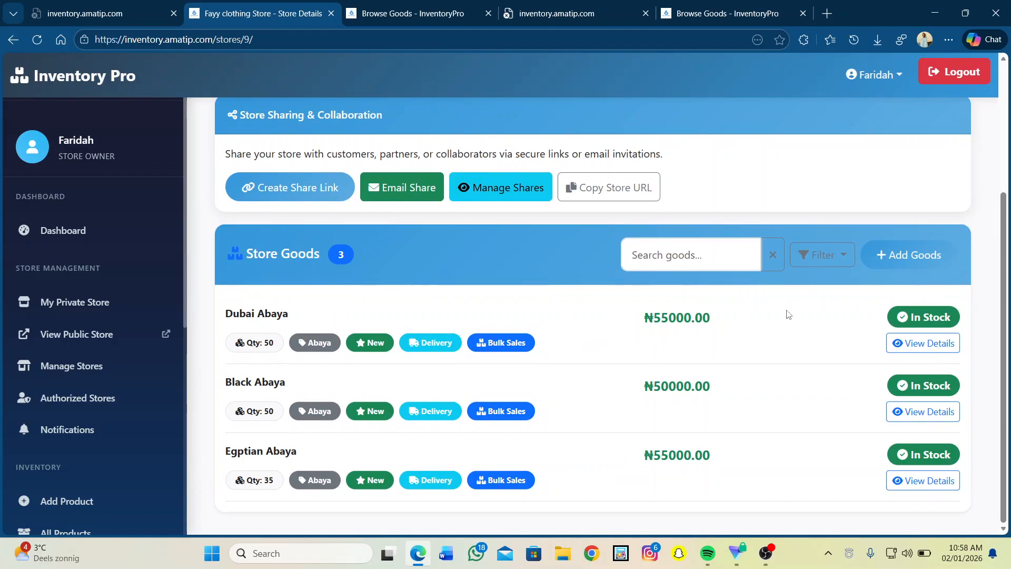
Open the Dubai Abaya's Goods Details page and review its ₦55000.00 price, Abaya category and tags.
click(917, 346)
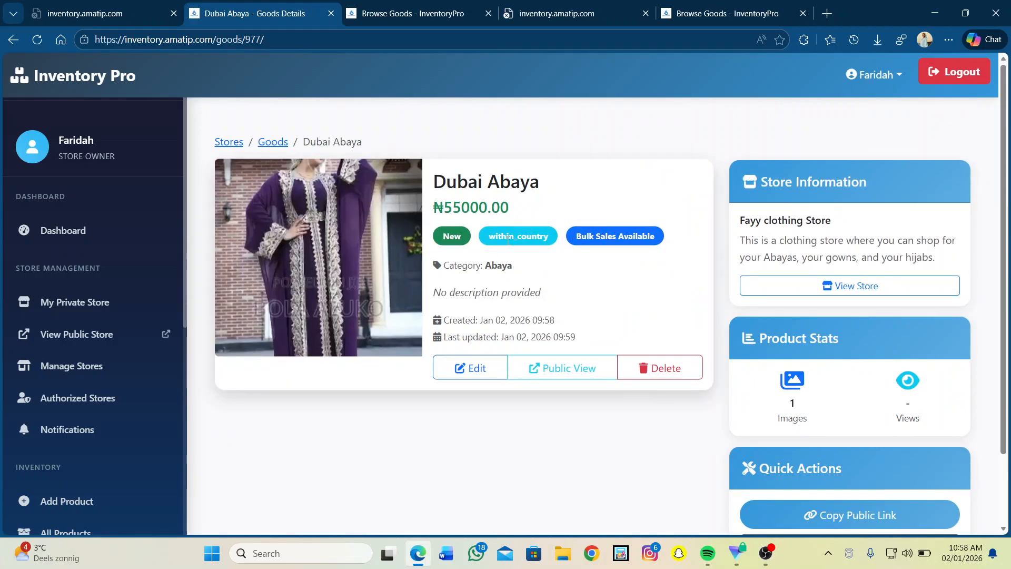
scroll(516, 314, down, 1)
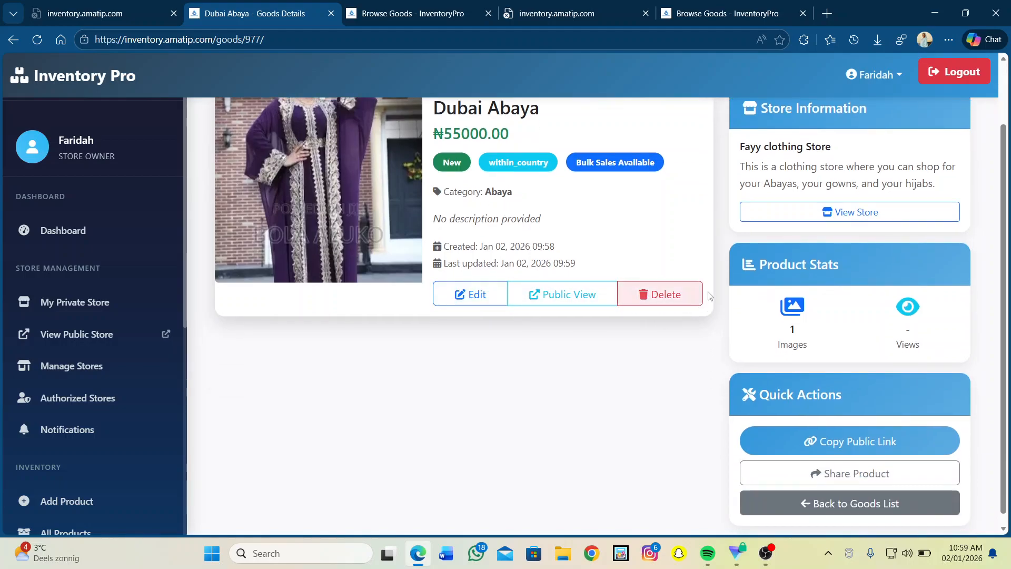
scroll(783, 214, down, 1)
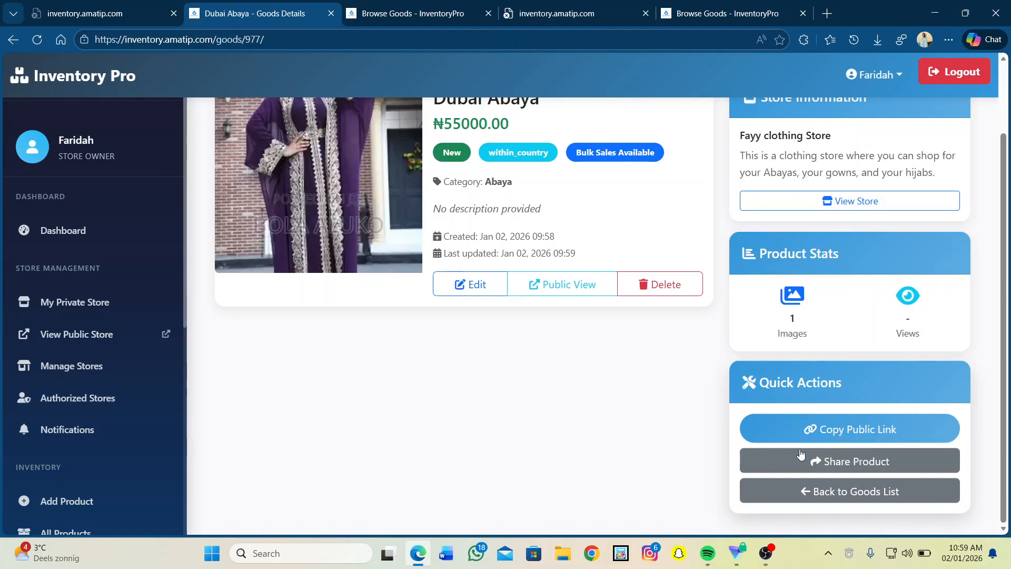
scroll(556, 390, up, 2)
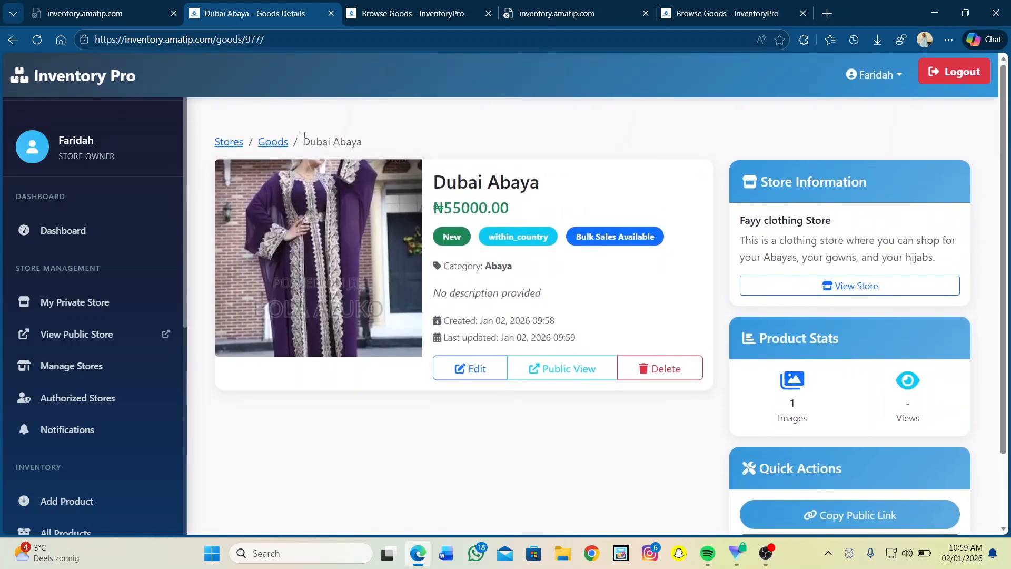
scroll(179, 416, down, 2)
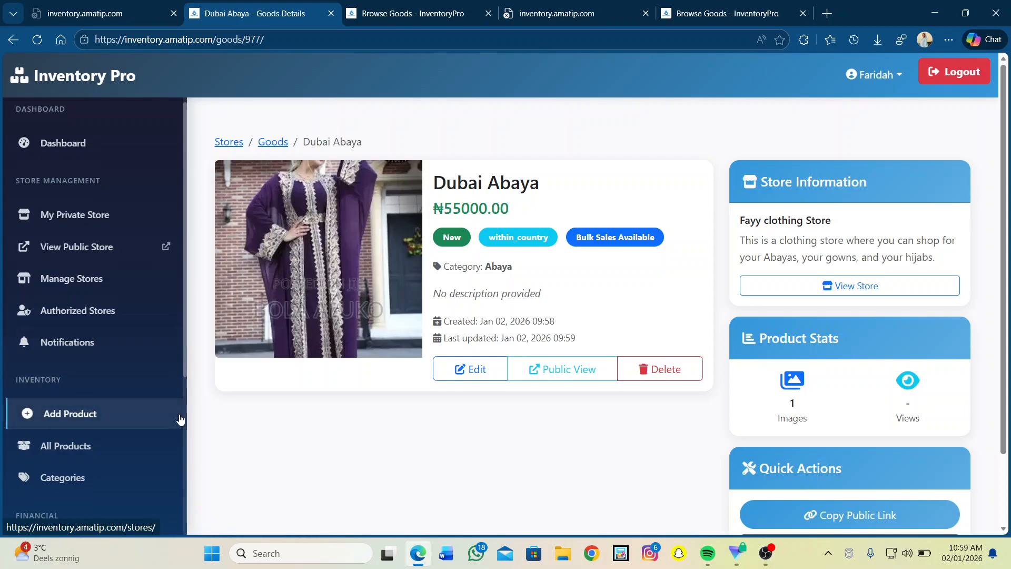
scroll(180, 418, down, 1)
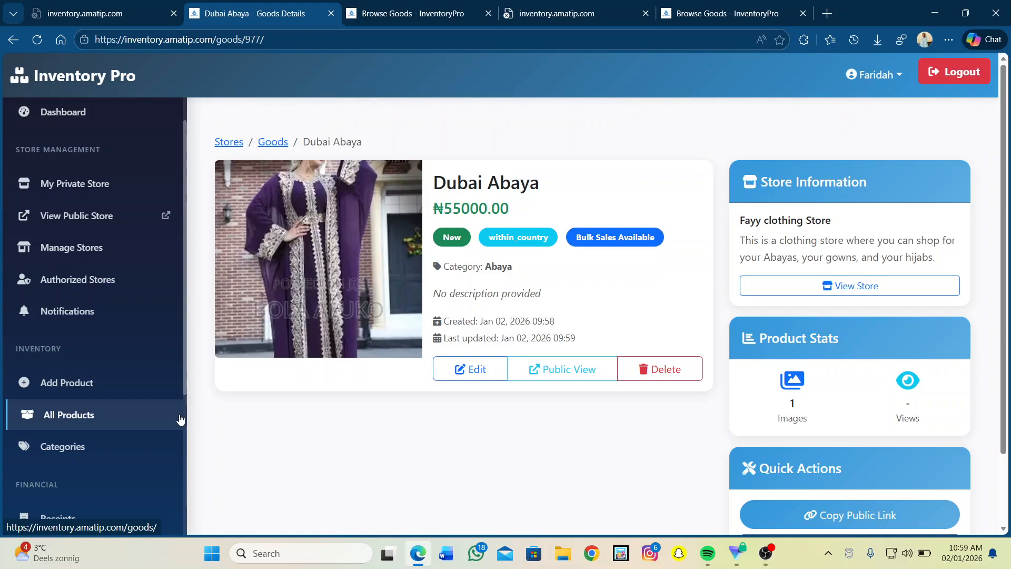
Show All Products and scroll from Dubai Abaya down to the Non-Stick Pot card.
click(75, 416)
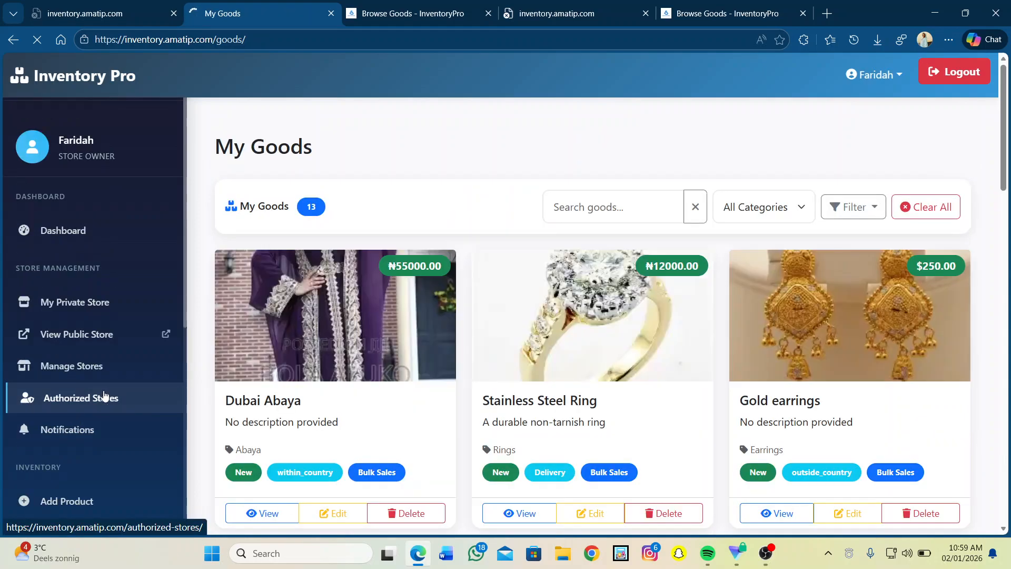
scroll(440, 333, down, 2)
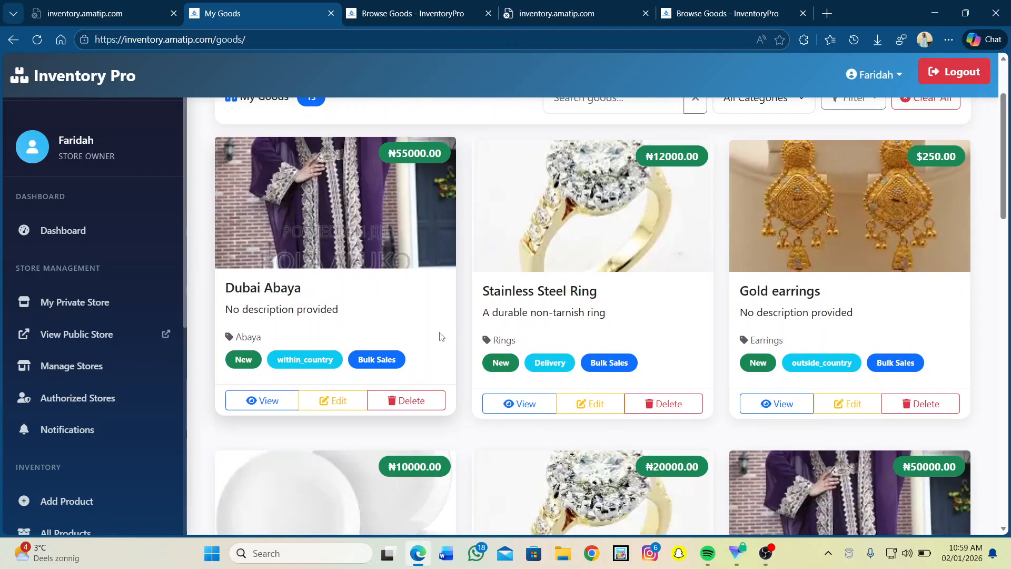
scroll(442, 335, down, 2)
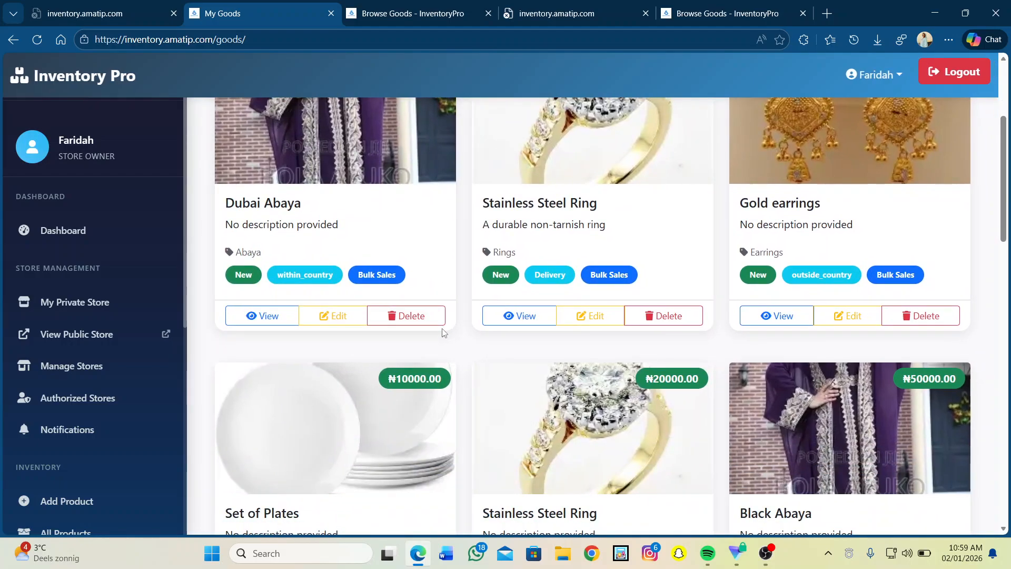
scroll(442, 332, down, 2)
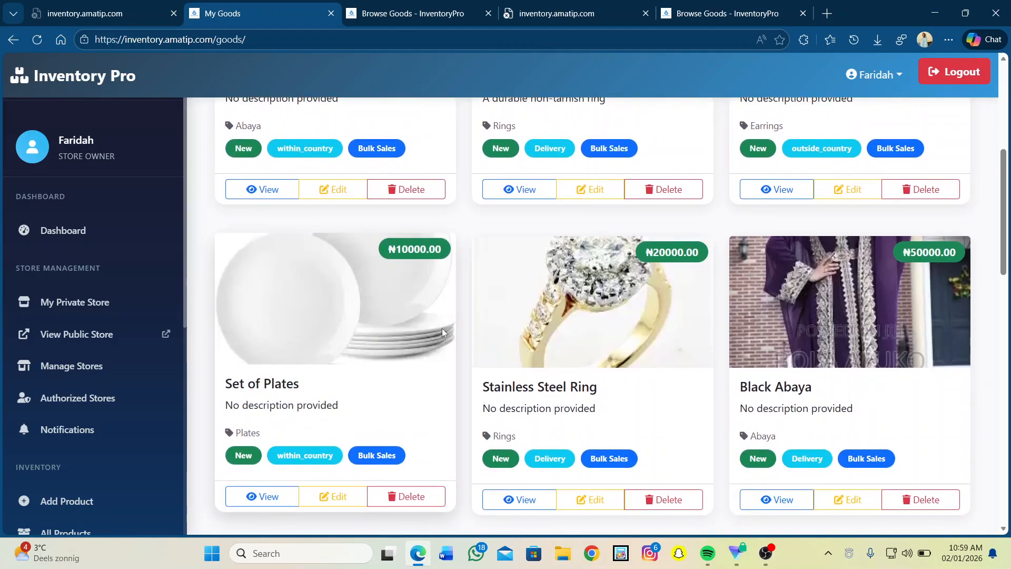
scroll(442, 332, down, 2)
scroll(442, 332, down, 5)
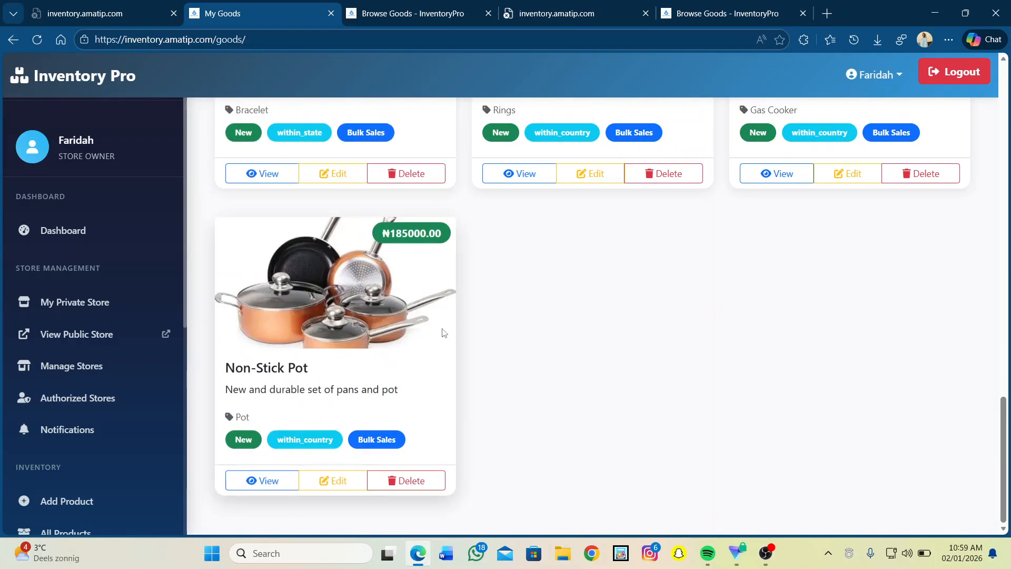
In the other browser tab, go to the InventoryPro home page by entering 'inventory' as the address.
click(416, 6)
click(328, 43)
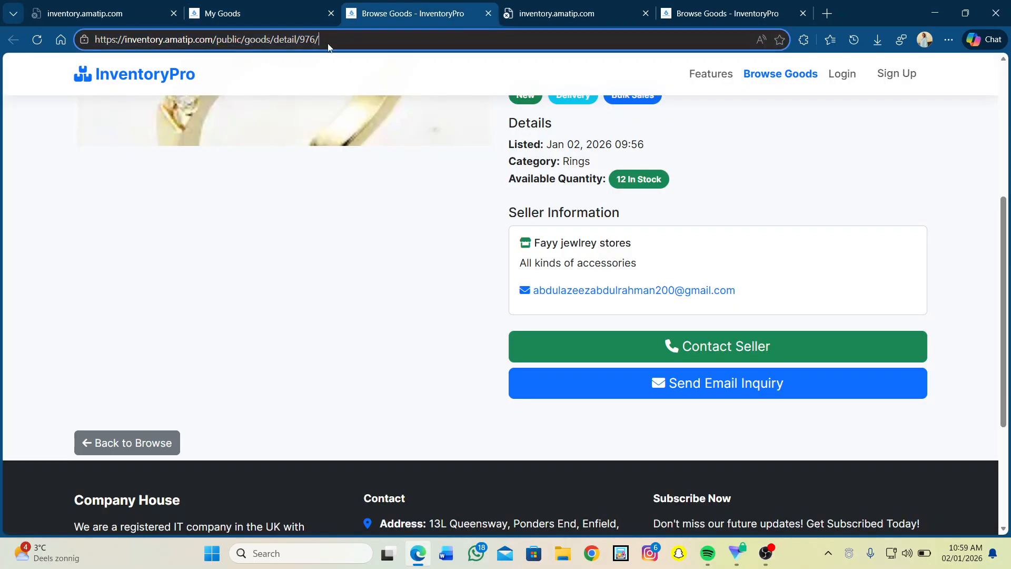
click(314, 41)
text(i)
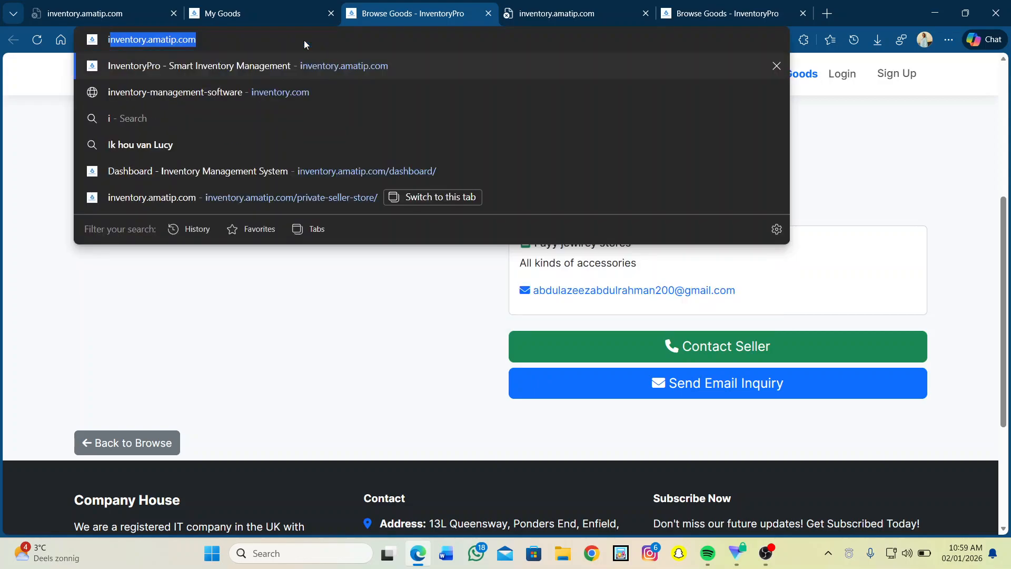
text(nventory)
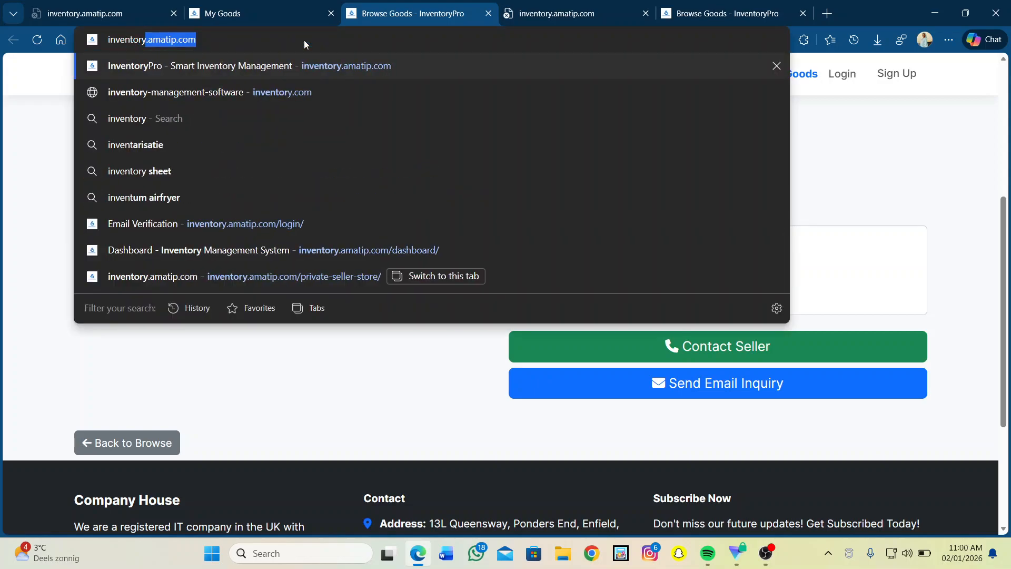
key(Return)
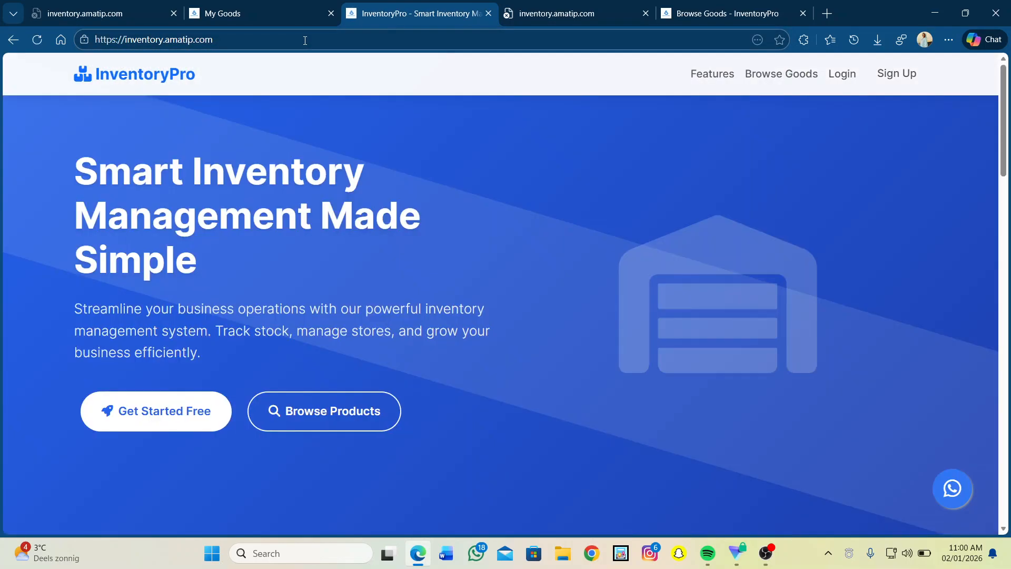
Open the public Browse Goods page and scroll through the product cards, then back up.
click(309, 415)
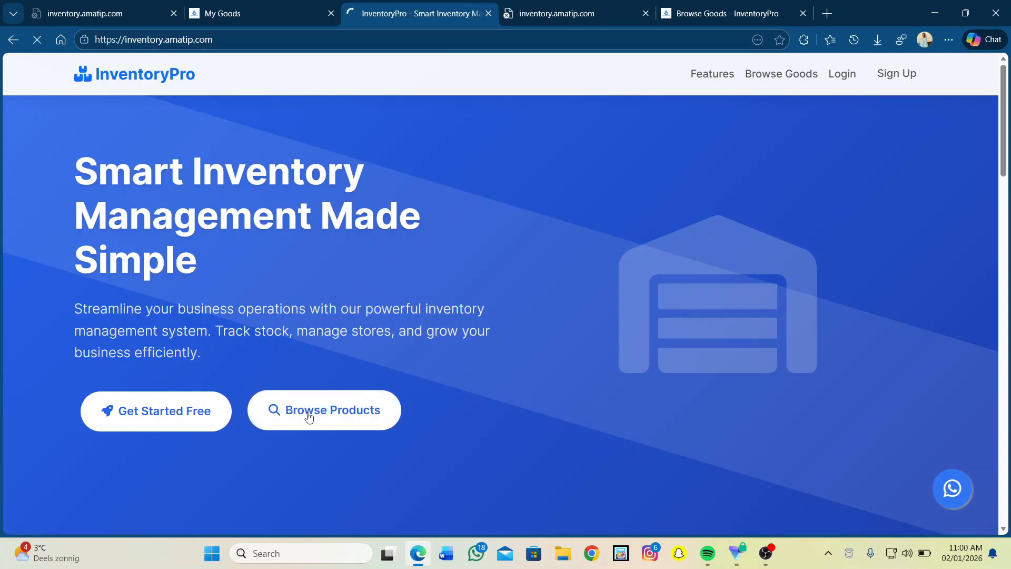
scroll(309, 416, down, 3)
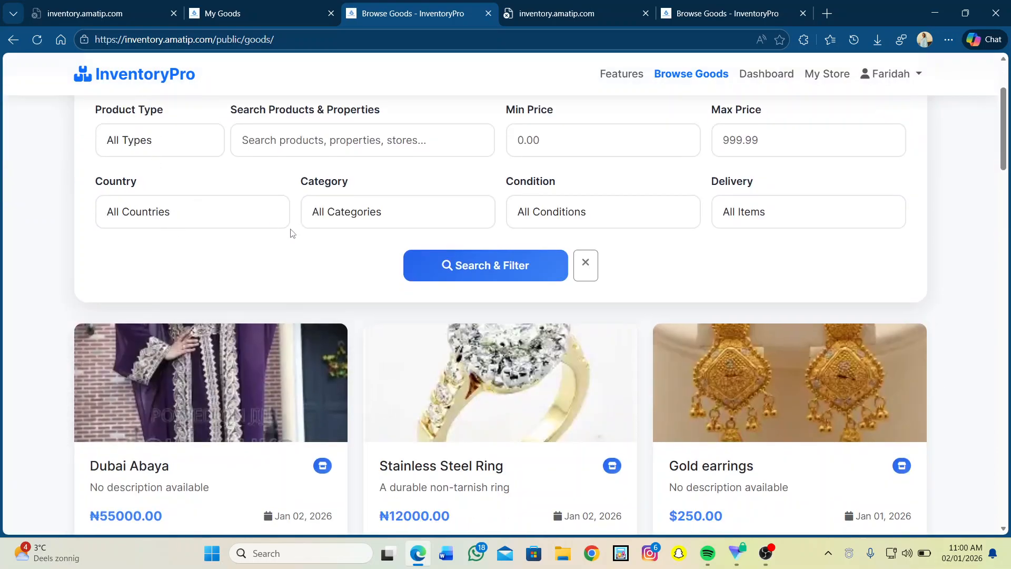
scroll(427, 209, down, 2)
scroll(428, 209, down, 3)
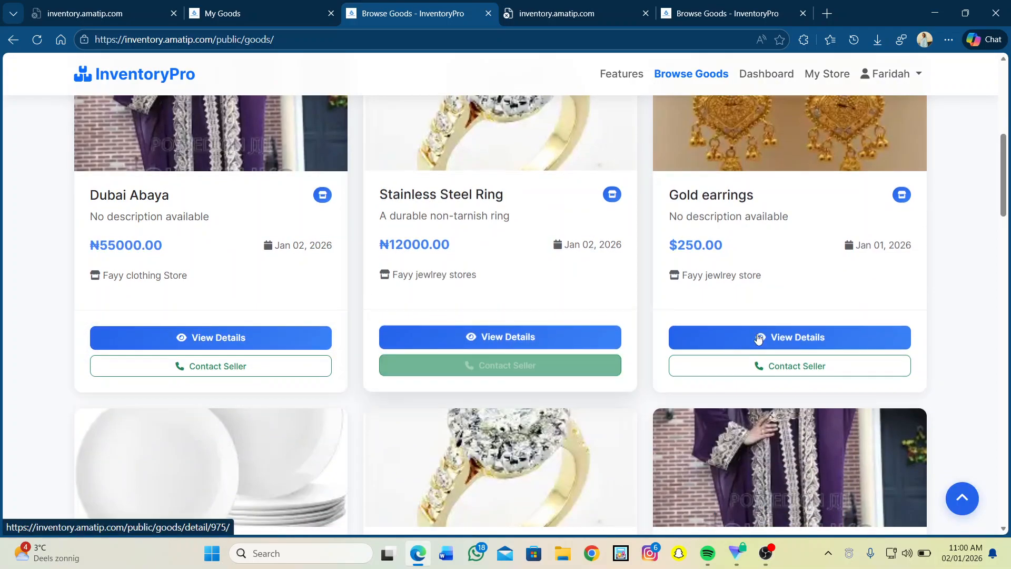
scroll(768, 337, down, 4)
scroll(769, 334, down, 2)
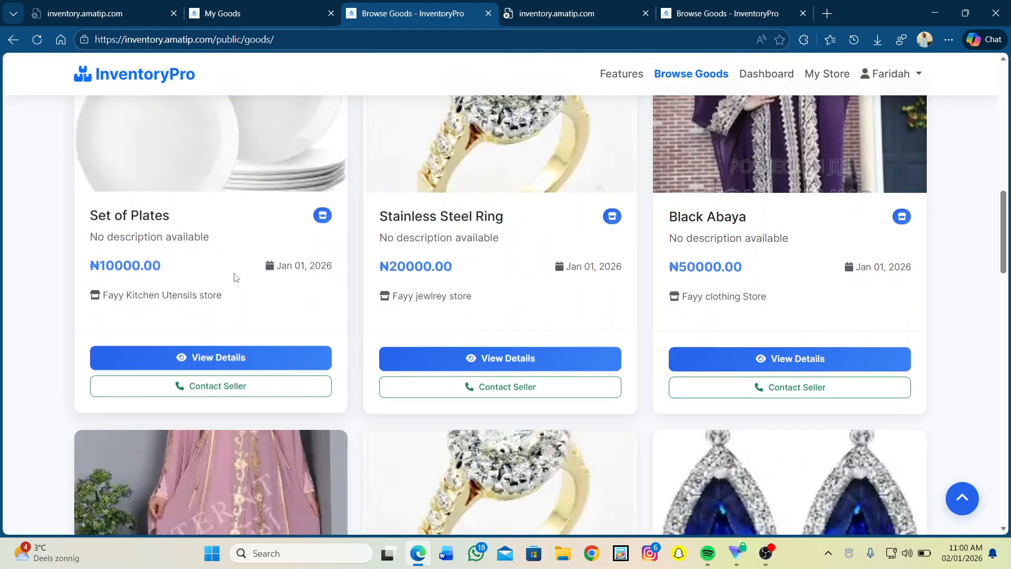
scroll(261, 207, up, 14)
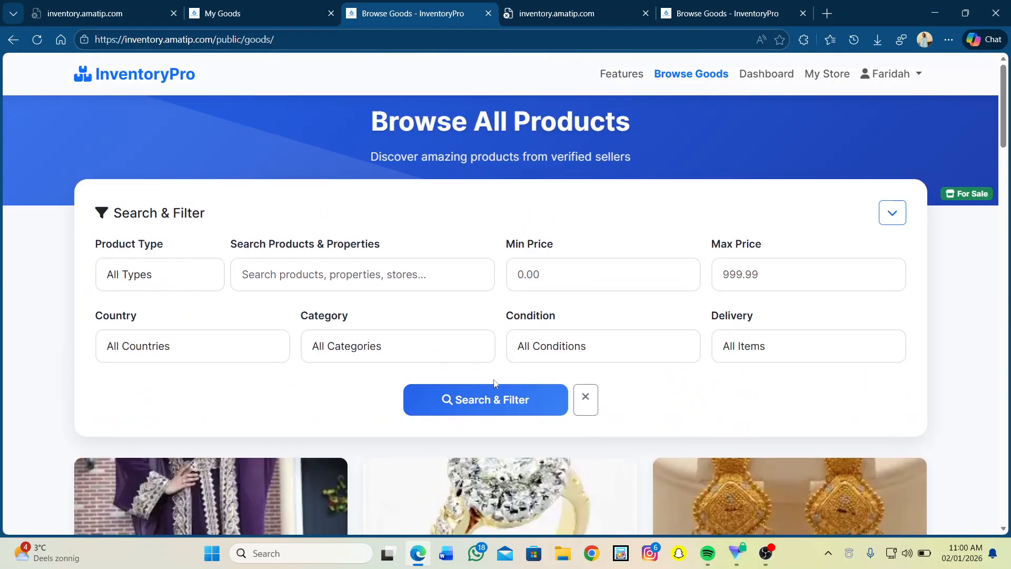
Set the price range to a minimum of 12000 and a maximum of 55000.
click(535, 284)
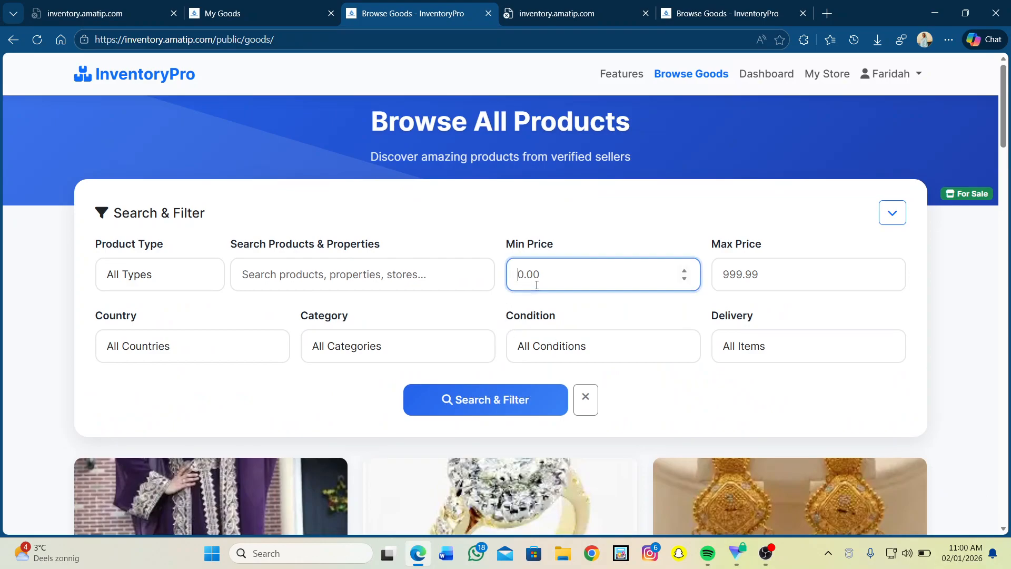
text(1)
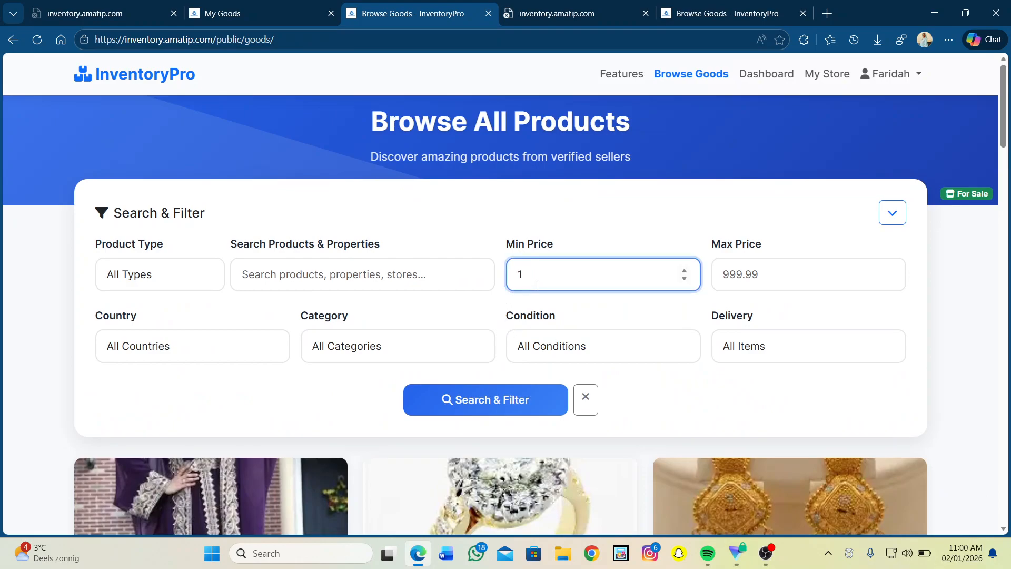
text(20000)
click(719, 274)
text(55)
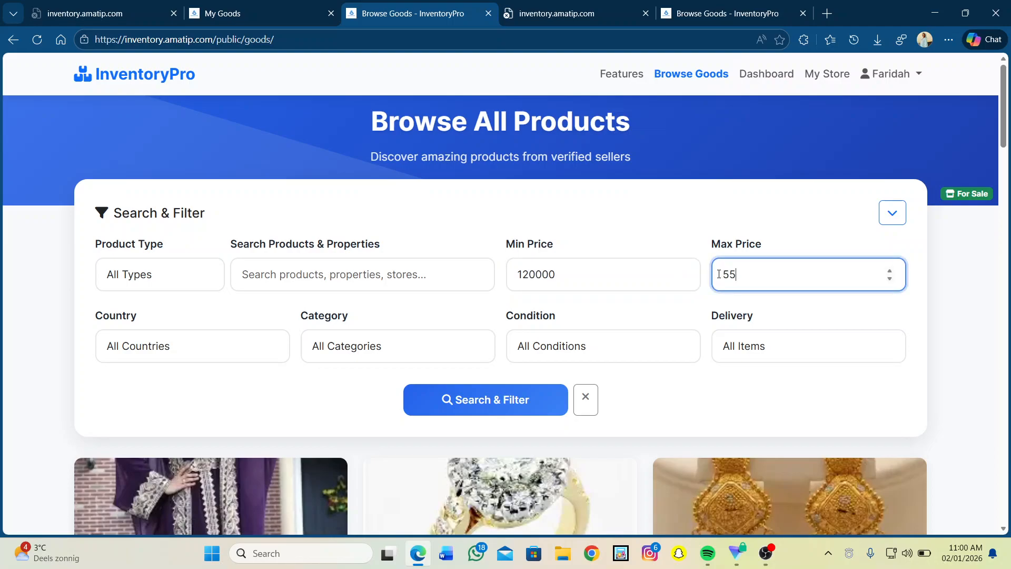
text(000)
click(567, 279)
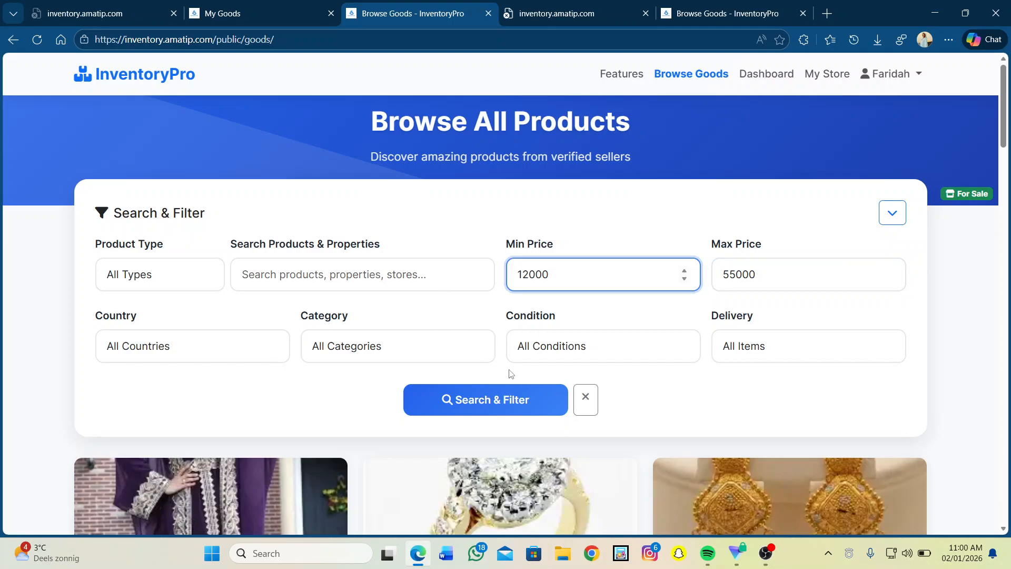
Choose Abaya as the product category.
click(215, 345)
click(396, 344)
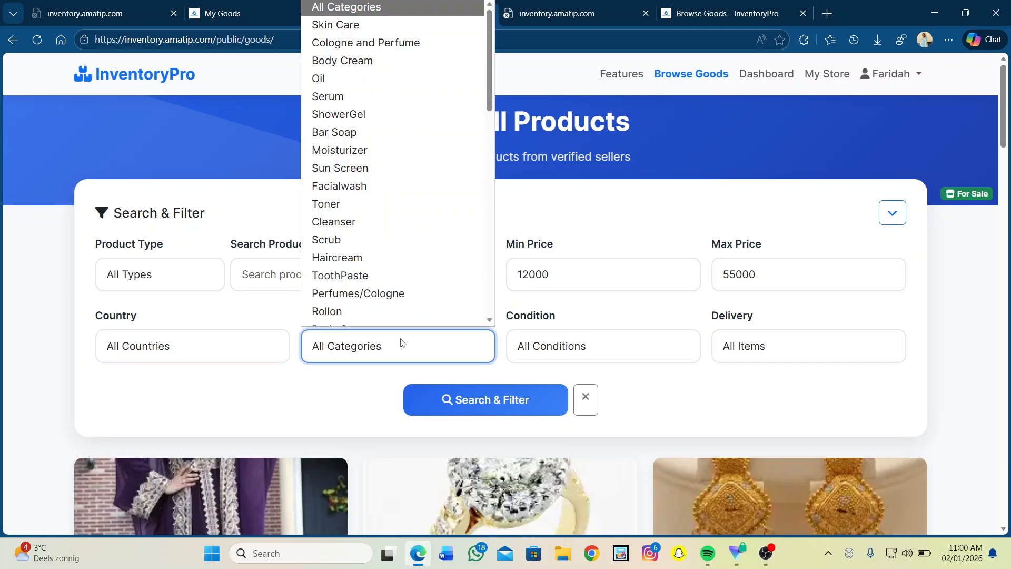
scroll(379, 271, down, 3)
scroll(377, 271, down, 4)
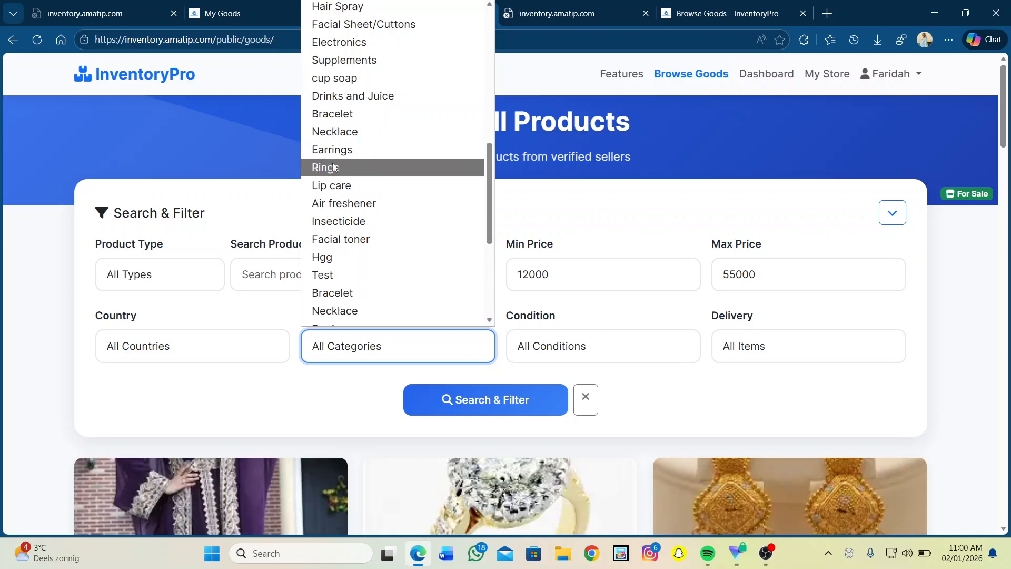
scroll(355, 270, down, 3)
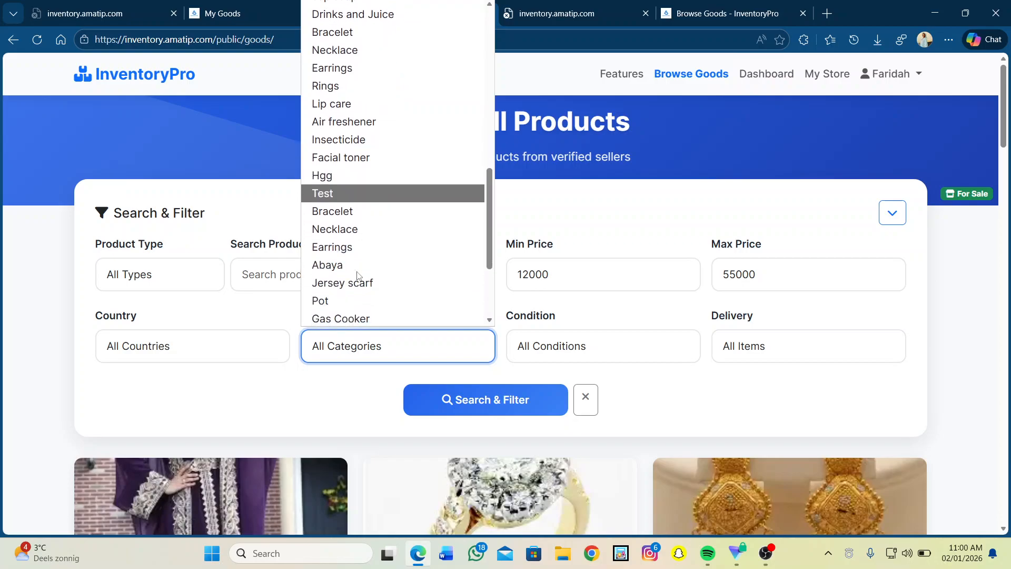
click(332, 266)
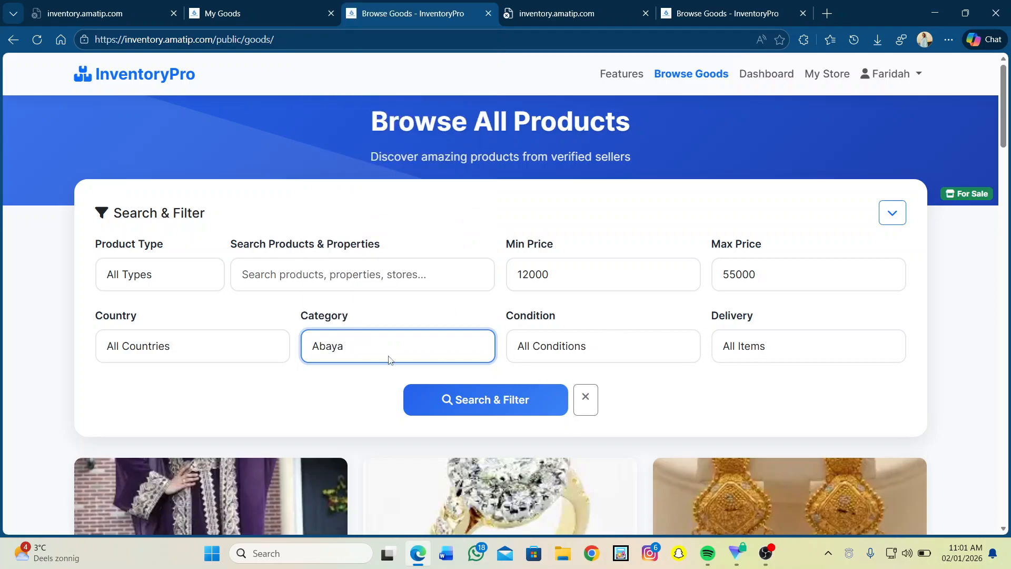
Limit delivery to Available for Delivery while keeping all conditions.
click(760, 345)
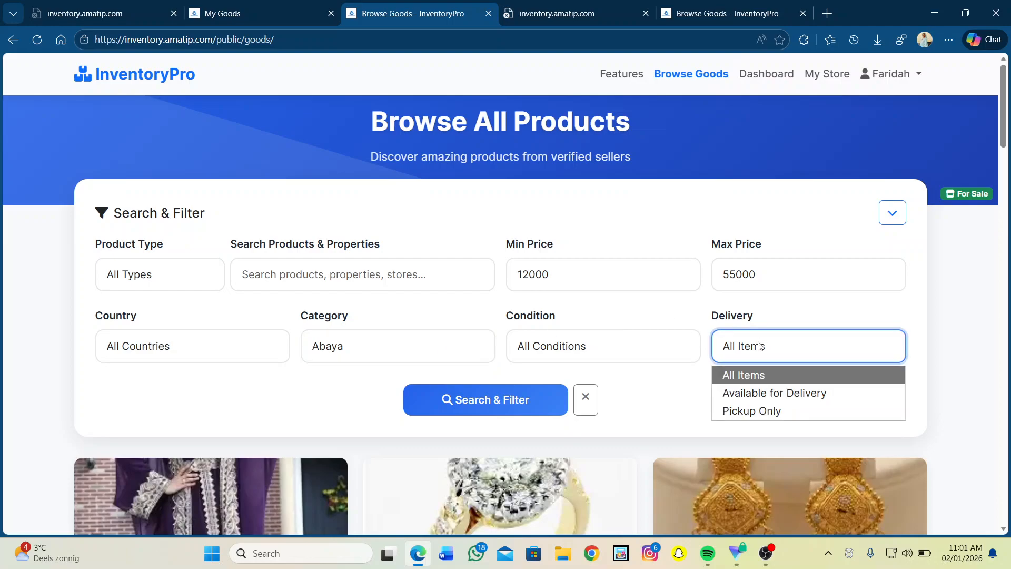
click(750, 393)
click(564, 356)
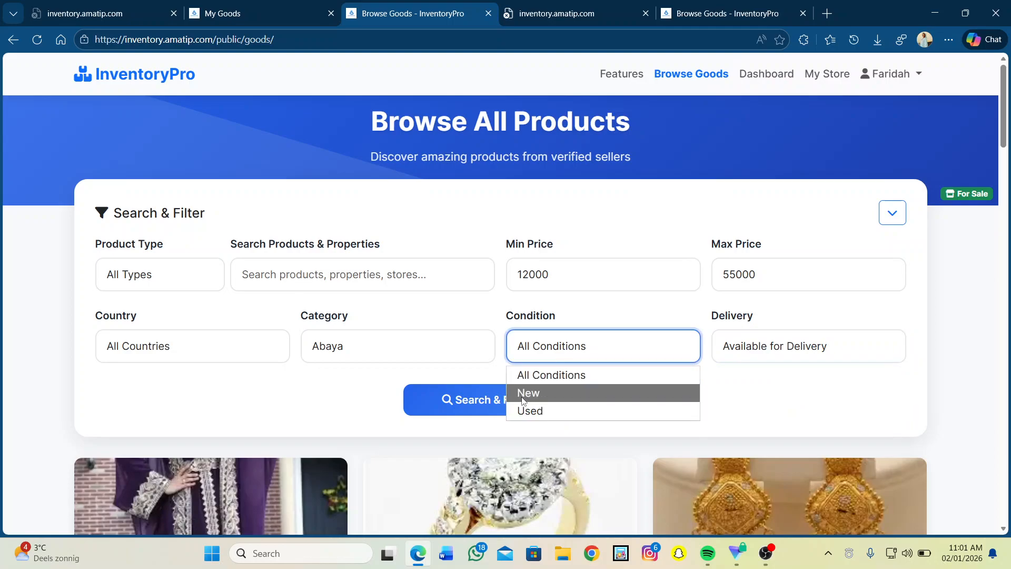
click(544, 368)
Enter 'abaya' as the search term, leaving product type as all types.
click(325, 273)
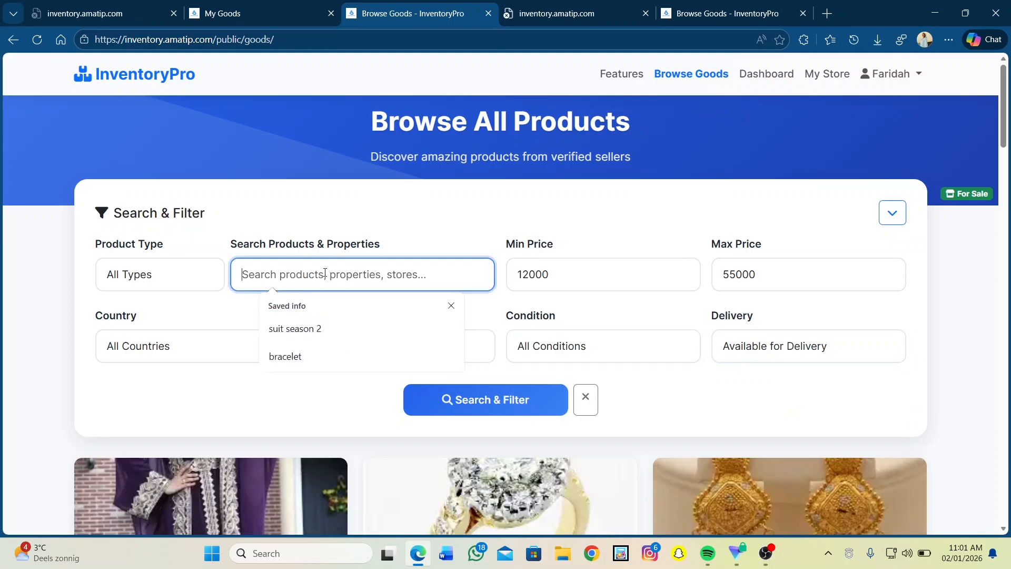
text(a)
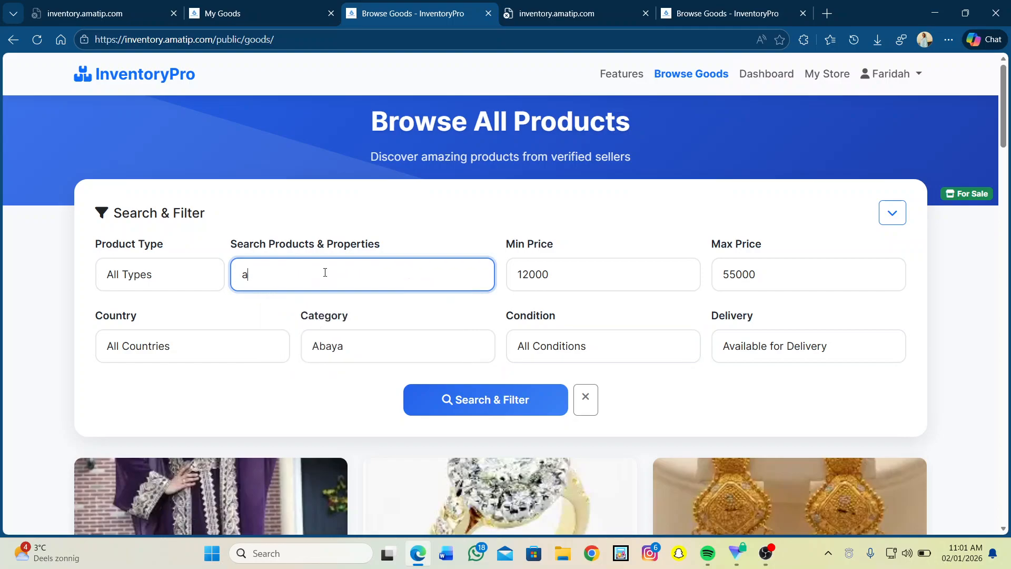
text(baya)
click(160, 278)
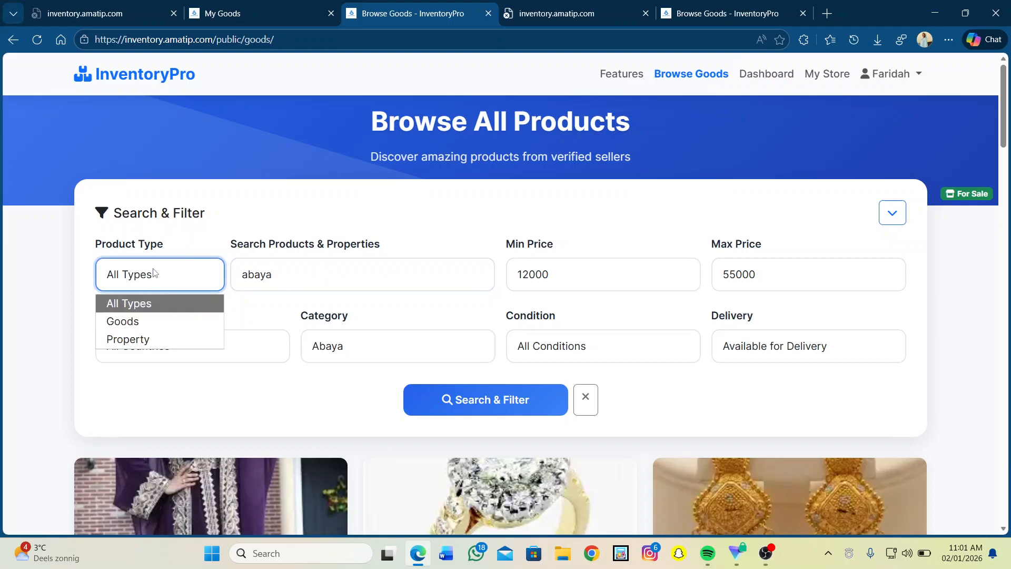
click(154, 272)
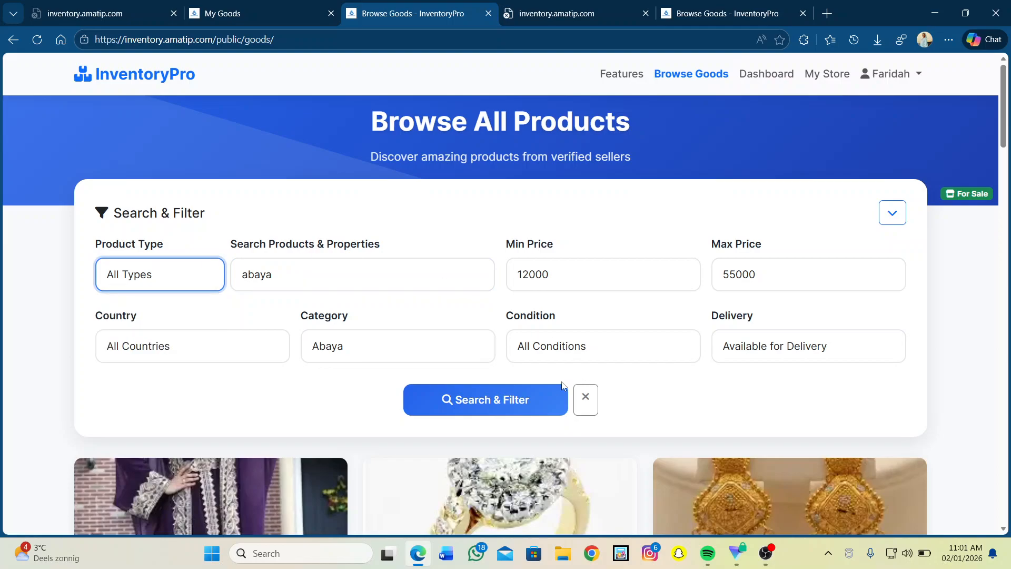
Apply the filters and scroll through the Dubai Abaya, Black Abaya and Egptian Abaya results.
click(460, 409)
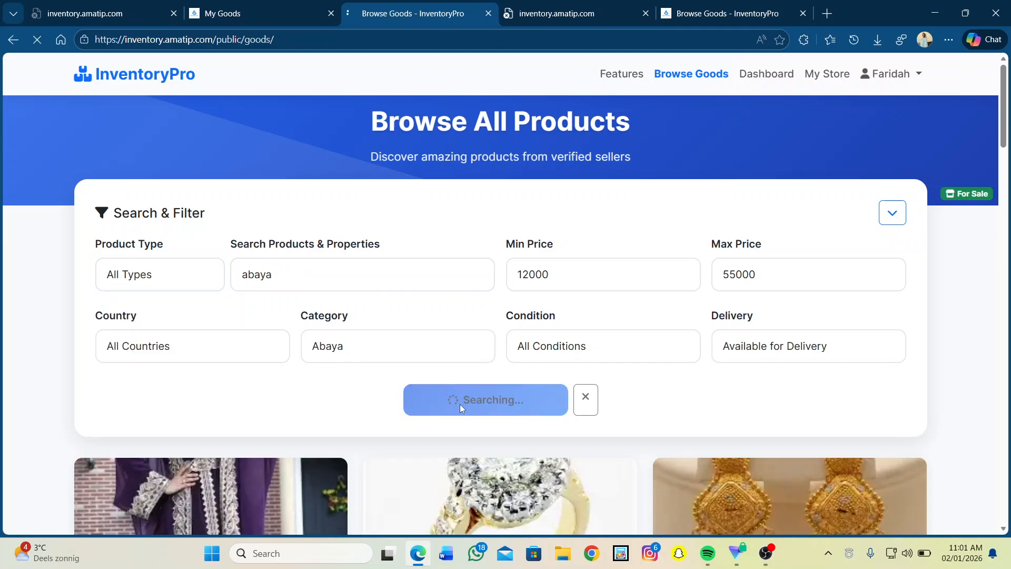
scroll(460, 405, down, 4)
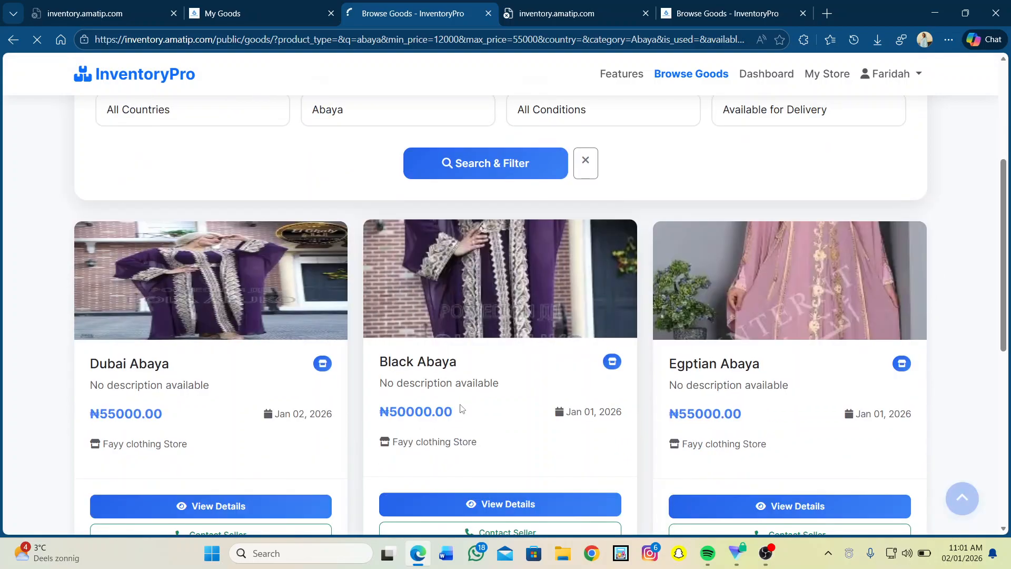
scroll(461, 408, down, 1)
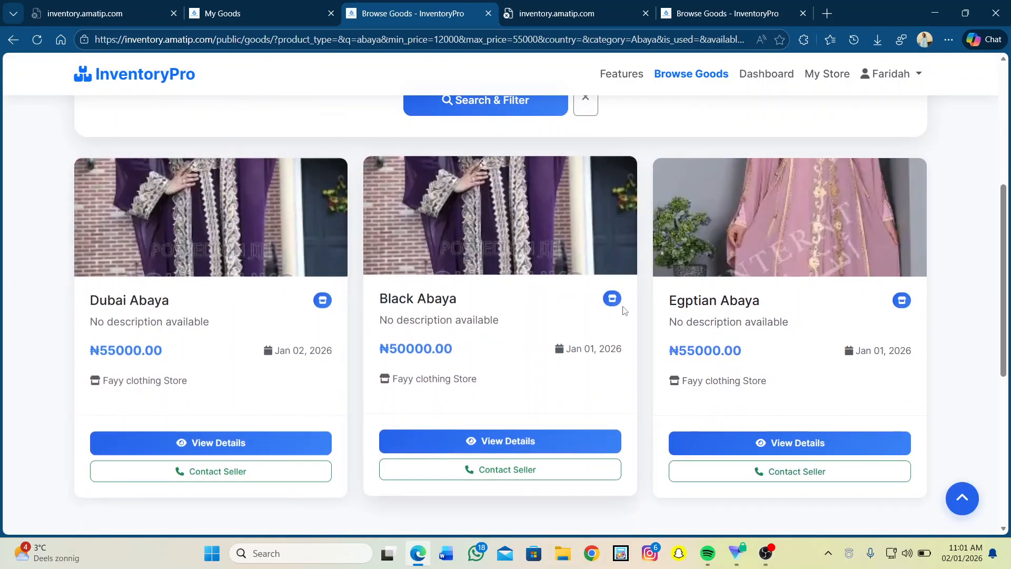
scroll(623, 311, down, 4)
scroll(622, 310, up, 6)
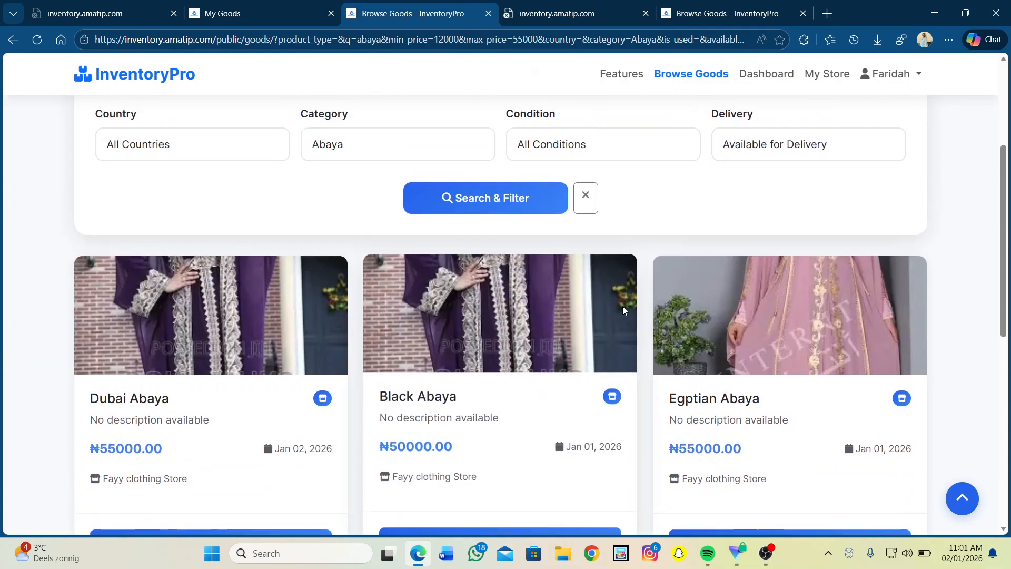
scroll(623, 311, up, 2)
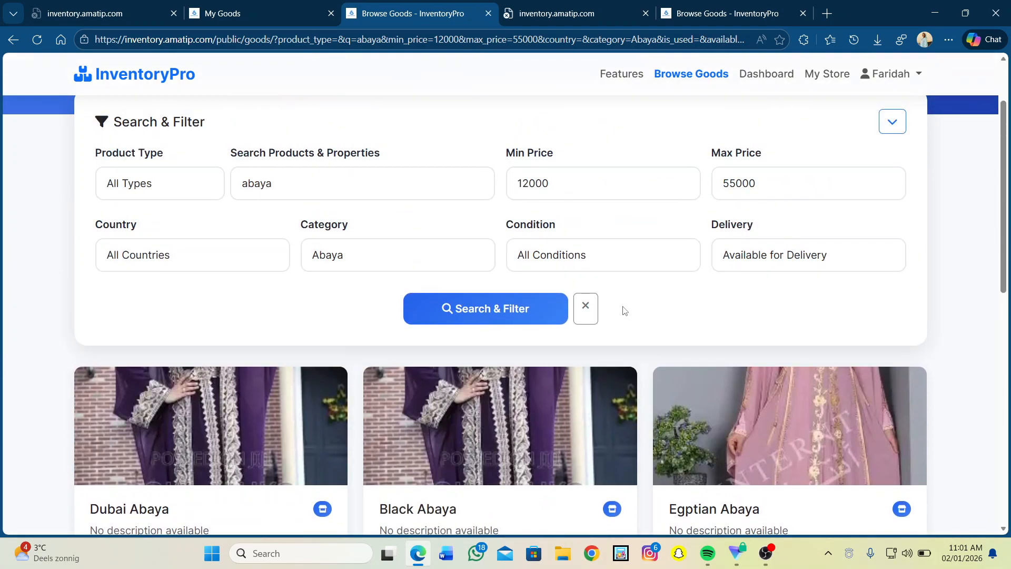
scroll(623, 310, down, 1)
scroll(624, 310, up, 3)
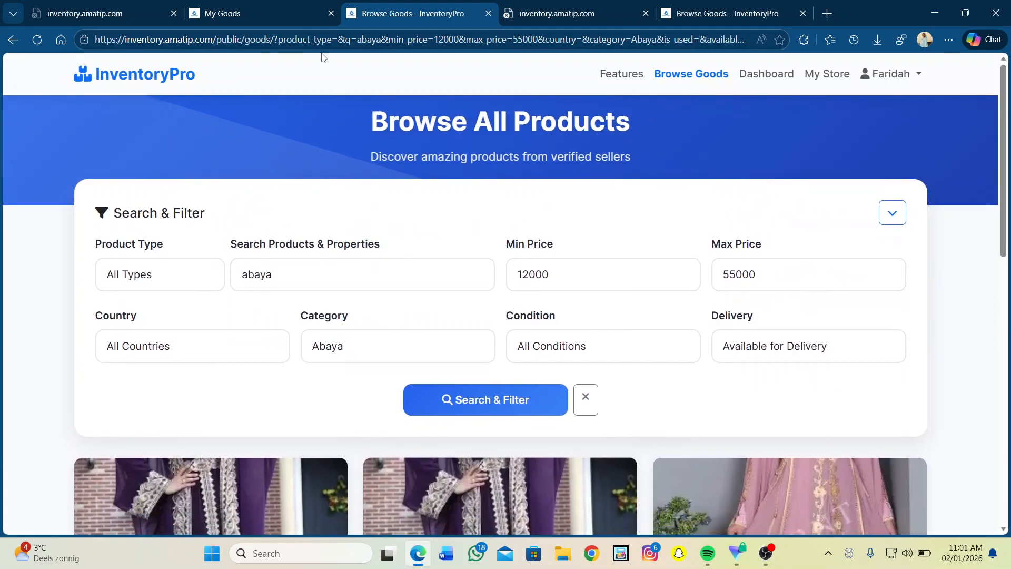
Return to the My Goods tab and scroll down to the Non-Stick Pot at ₦185000.00.
click(293, 9)
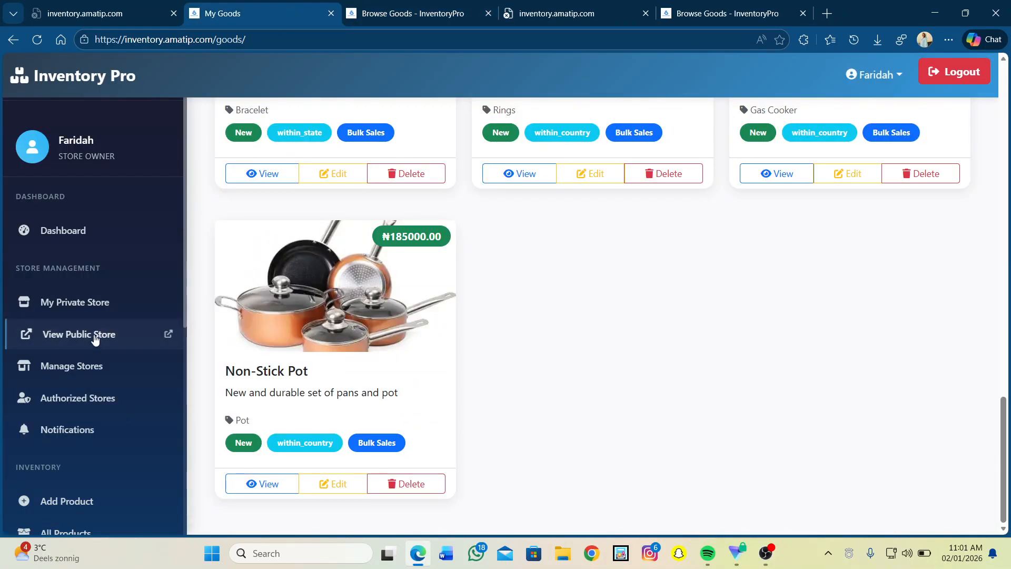
scroll(109, 432, down, 2)
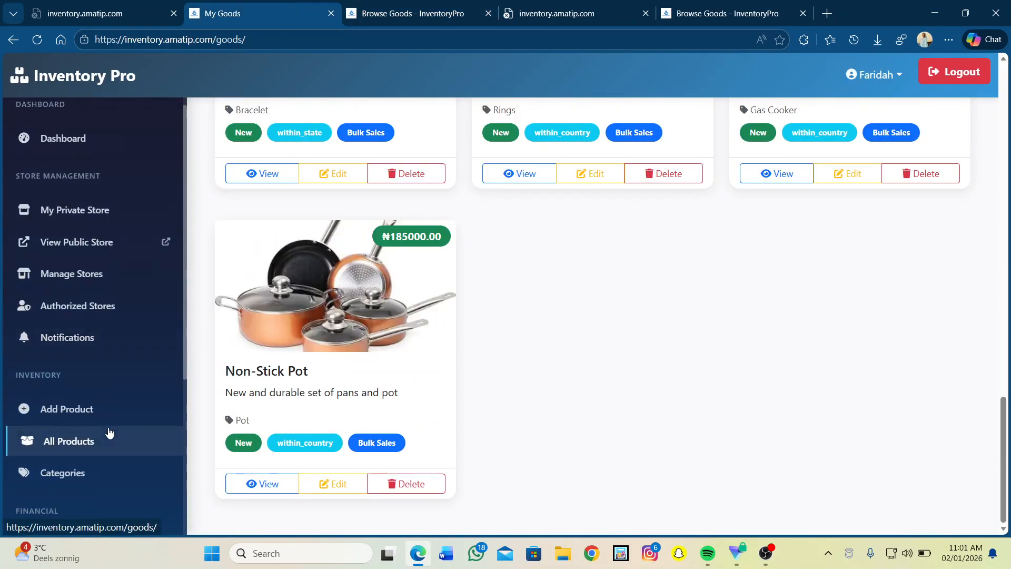
scroll(109, 432, down, 1)
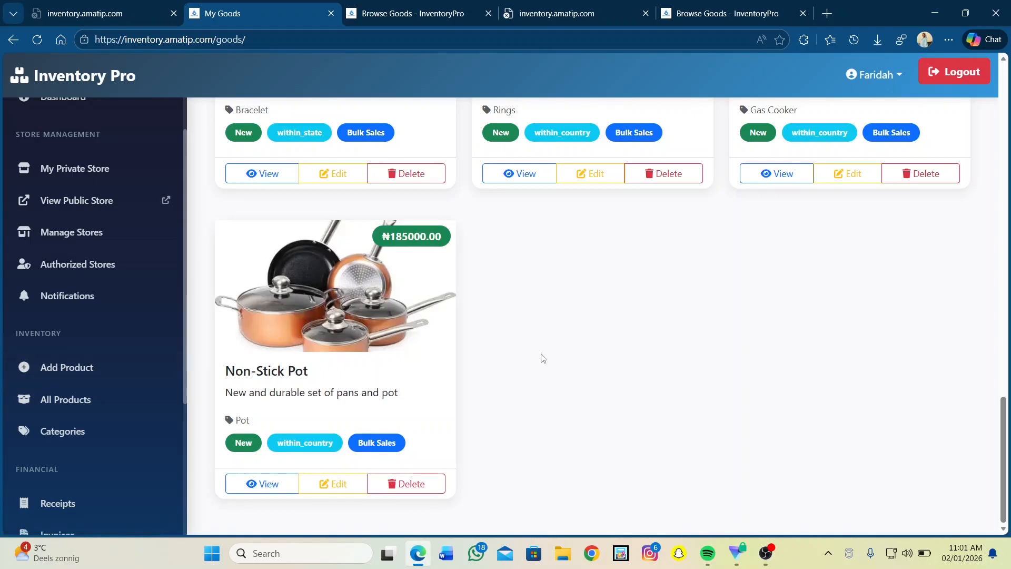
scroll(542, 356, up, 5)
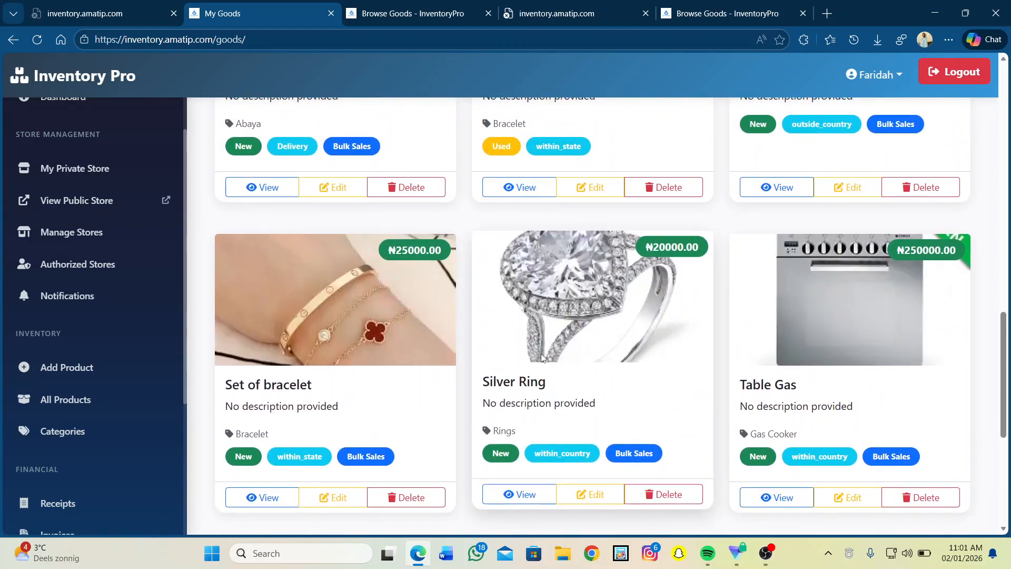